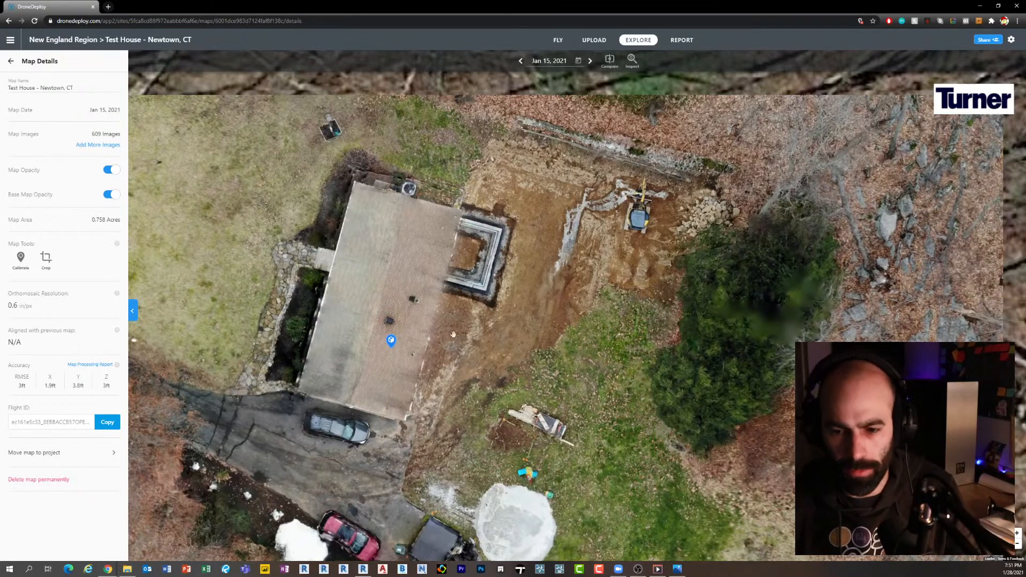
Examine the Jan 15, 2021 aerial map around the house, foundation, yard and rocky wooded edge of the site
drag(453, 334, 453, 317)
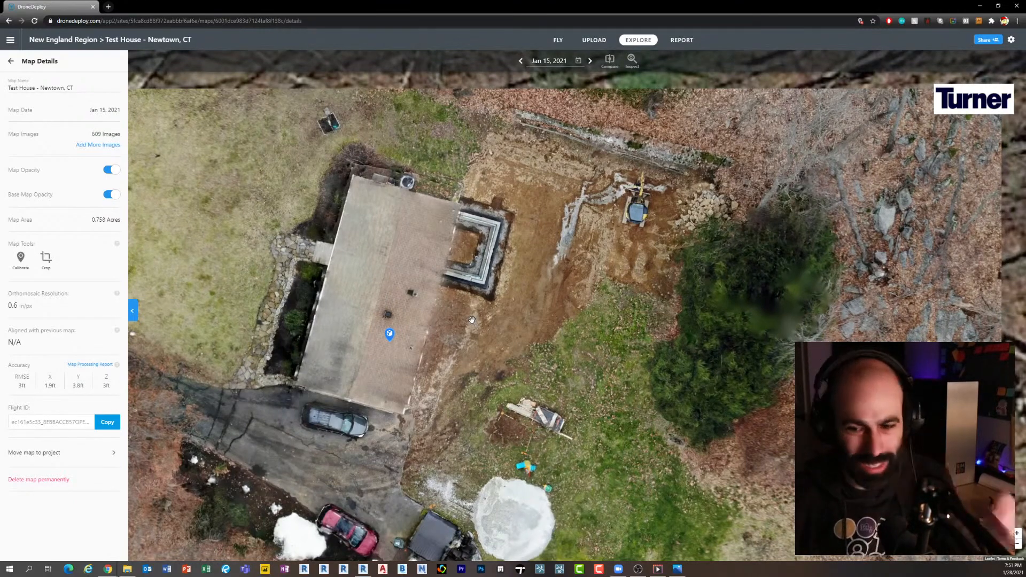
scroll(473, 320, up, 2)
scroll(490, 358, down, 4)
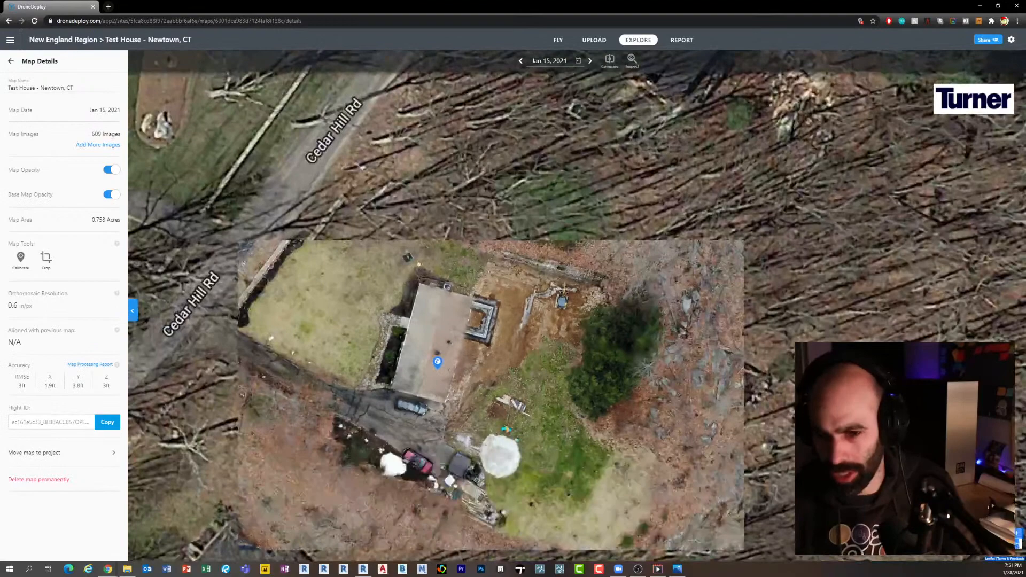
drag(418, 264, 407, 106)
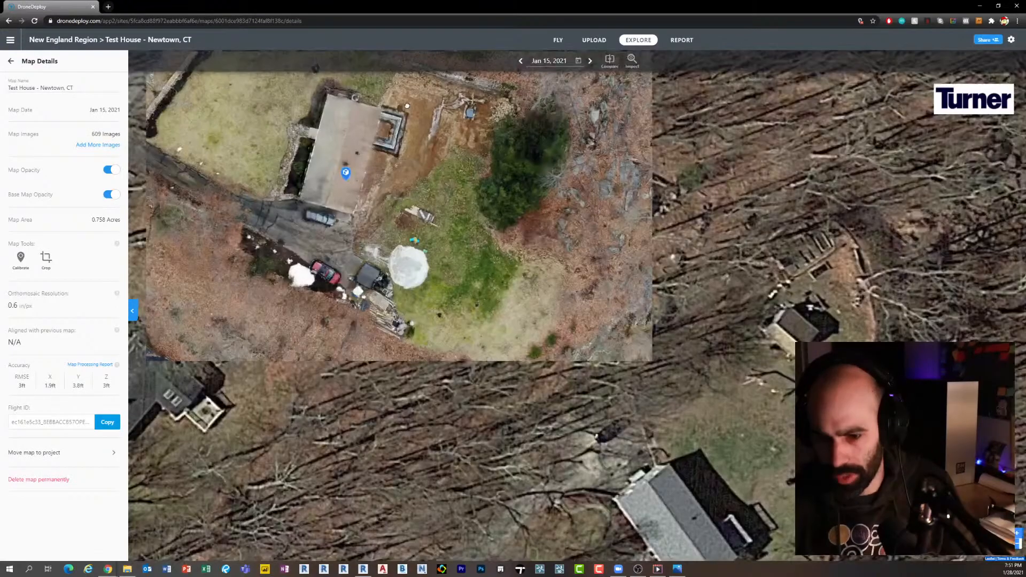
scroll(457, 210, up, 2)
drag(614, 228, 534, 339)
scroll(774, 274, up, 1)
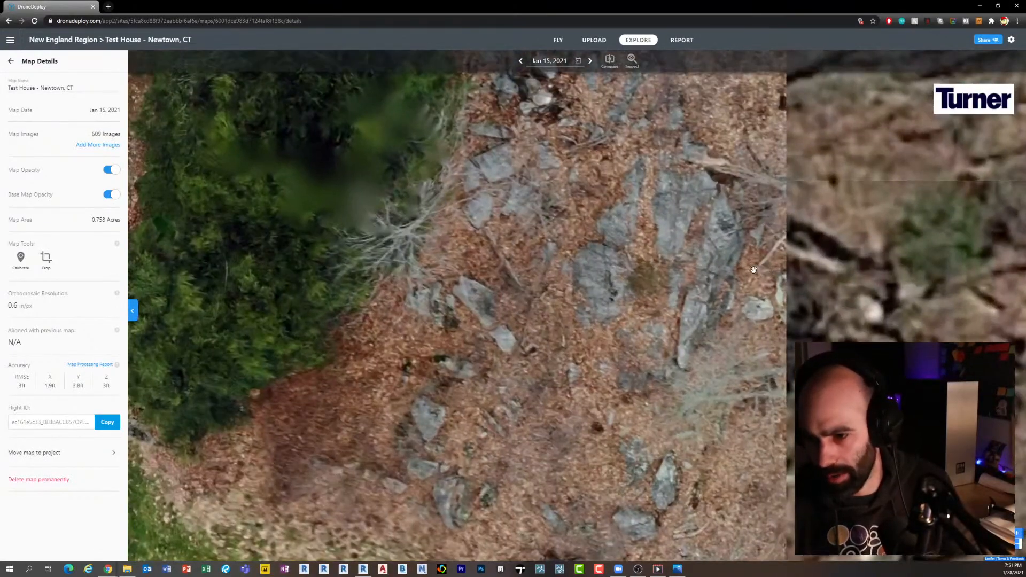
scroll(610, 254, down, 3)
scroll(534, 268, up, 2)
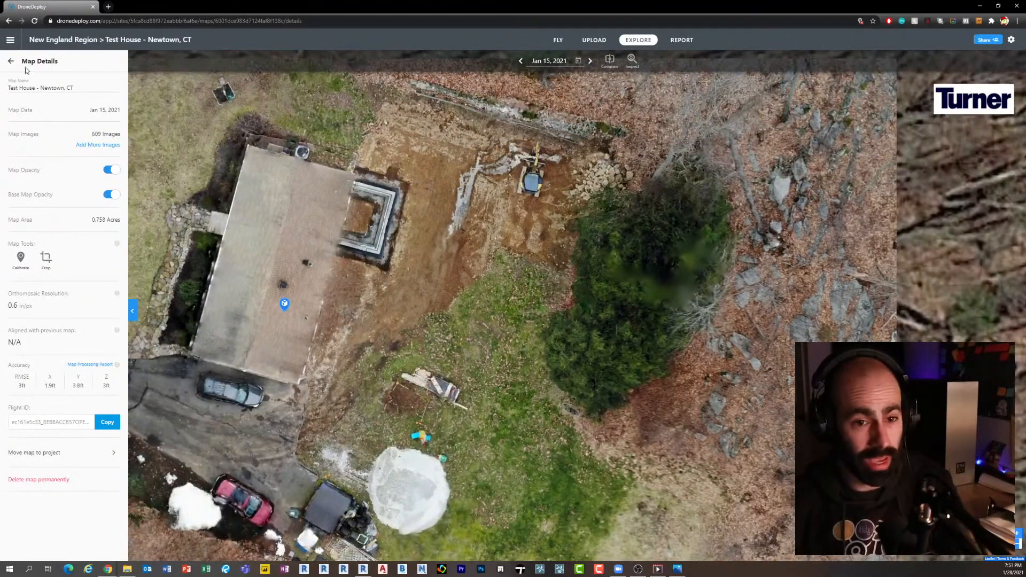
Close the map details and overlay the B100 Drawing project file on the map
click(11, 63)
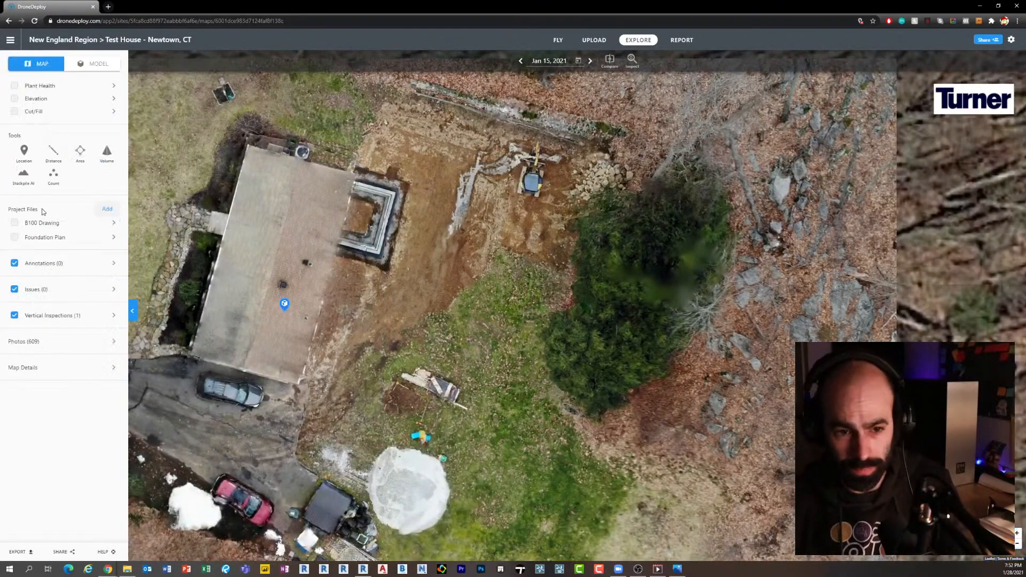
click(14, 224)
scroll(486, 296, down, 2)
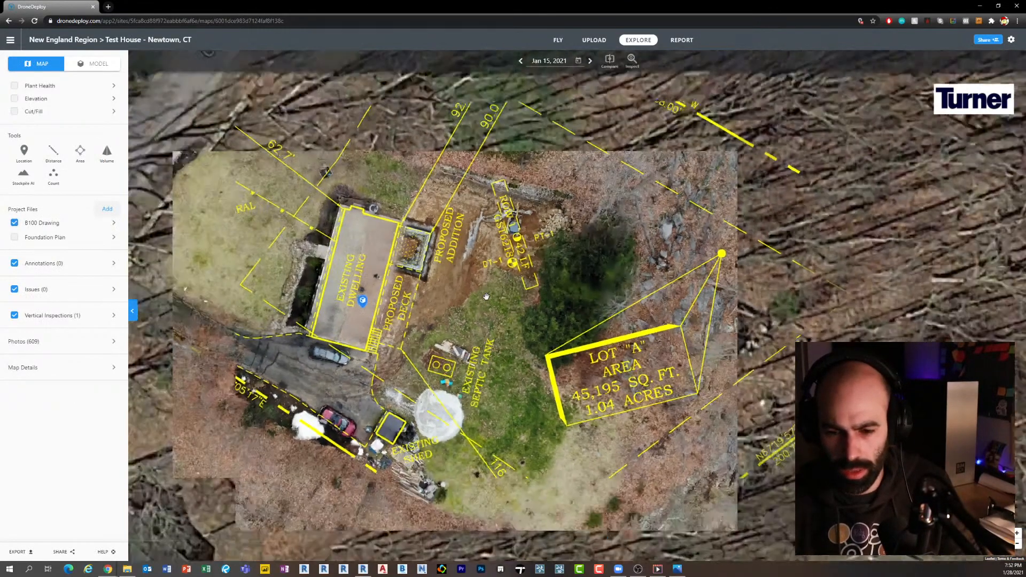
Examine how the B100 Drawing's lot boundary, proposed addition, proposed deck and septic tank line up with the aerial imagery
drag(710, 279, 683, 293)
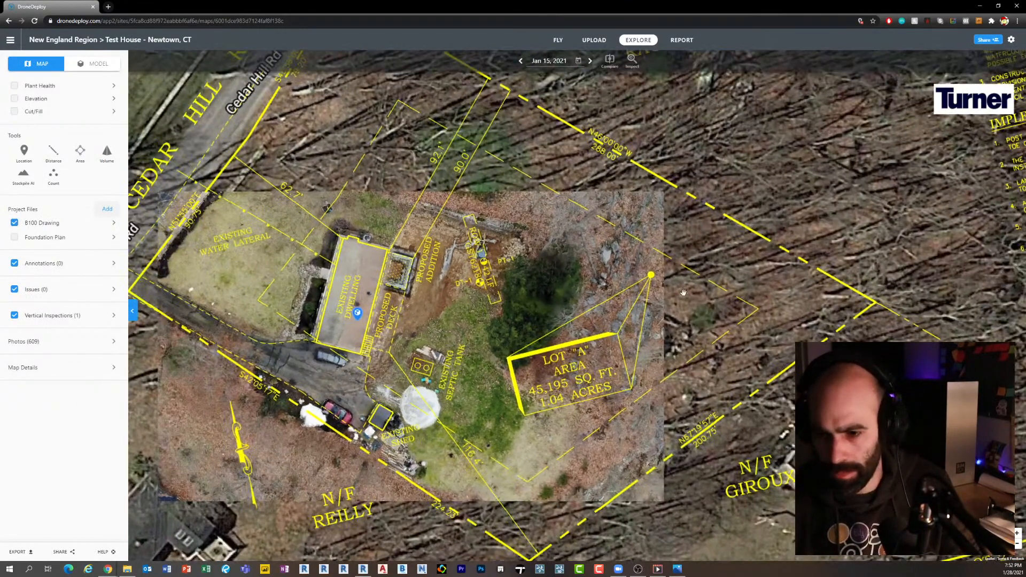
scroll(683, 292, up, 1)
drag(430, 238, 697, 381)
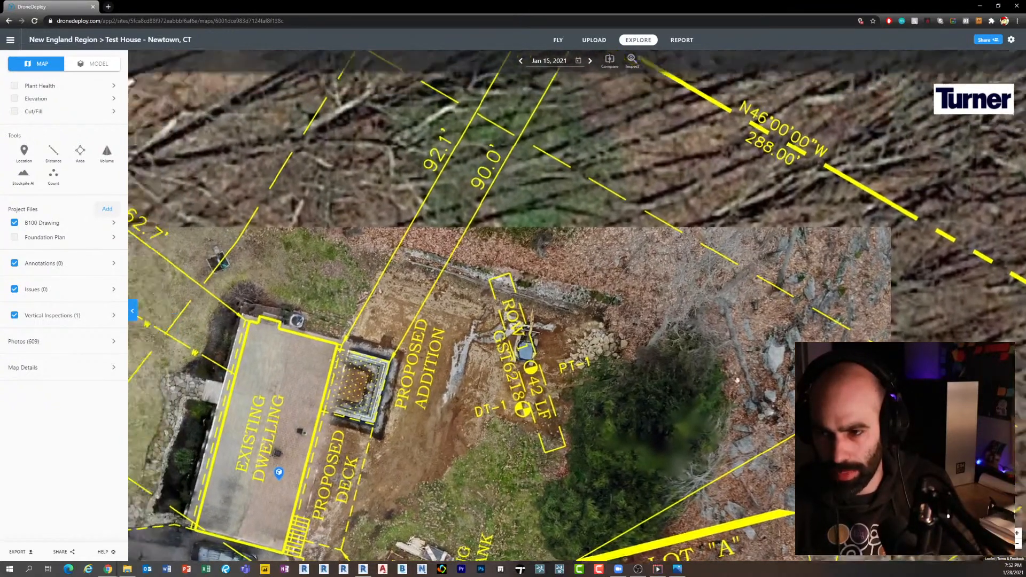
drag(375, 421, 473, 357)
scroll(474, 356, up, 1)
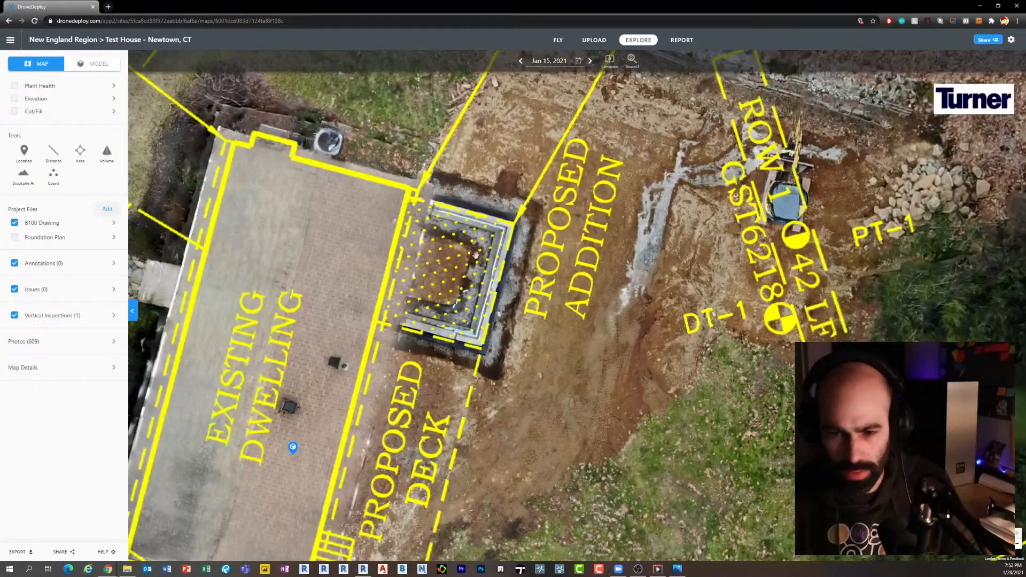
drag(601, 405, 611, 289)
drag(586, 365, 645, 331)
drag(623, 514, 559, 381)
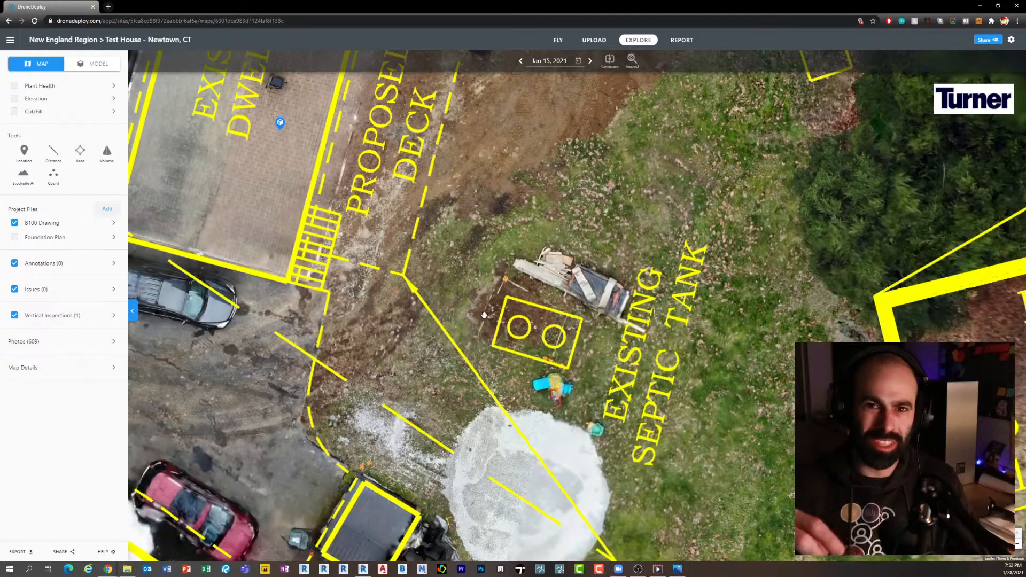
Inspect the B100 Drawing overlay around the existing septic tank, shed, driveway, proposed deck and proposed addition
drag(428, 309, 457, 300)
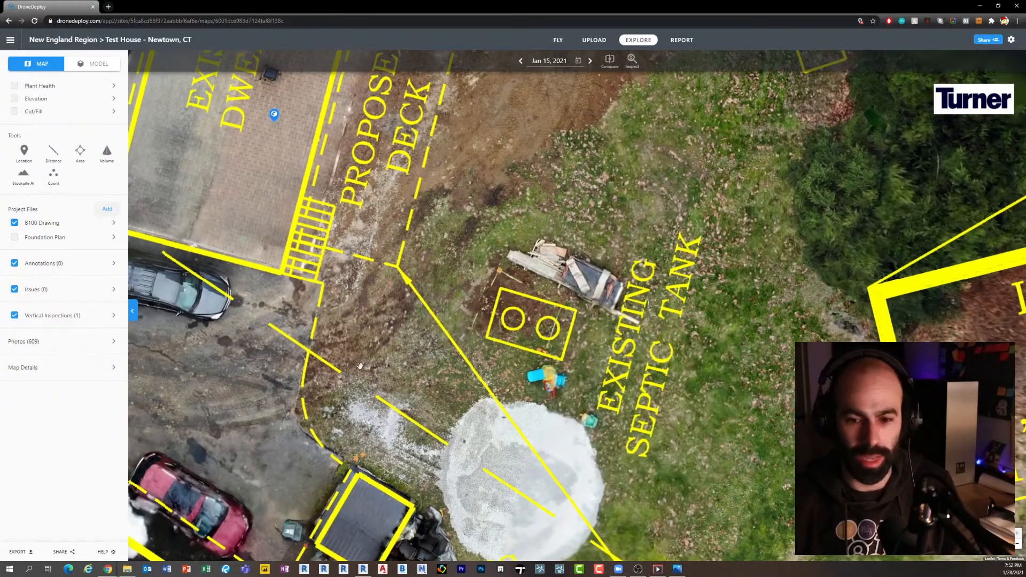
drag(381, 338, 376, 339)
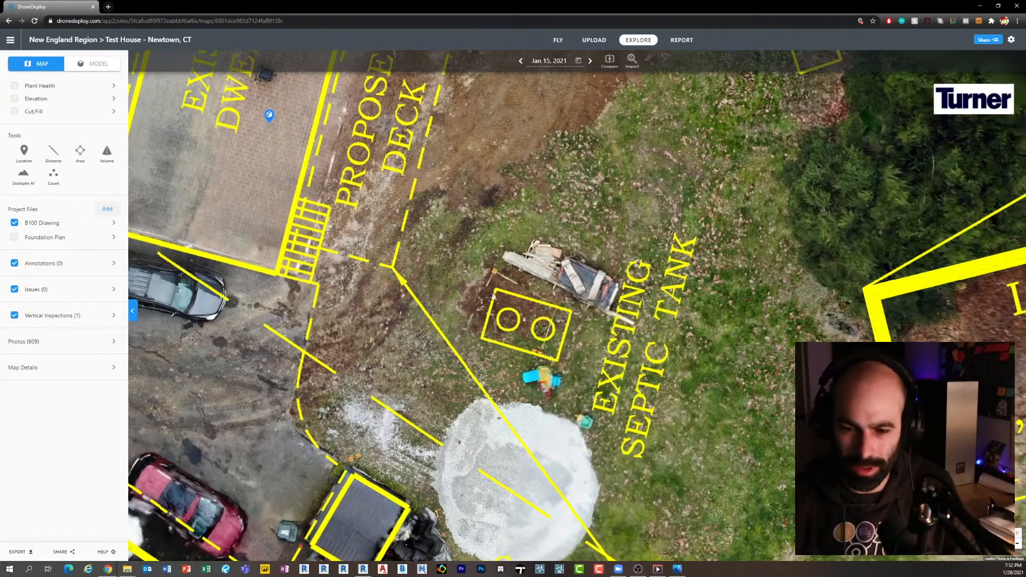
drag(564, 338, 502, 280)
scroll(589, 372, down, 2)
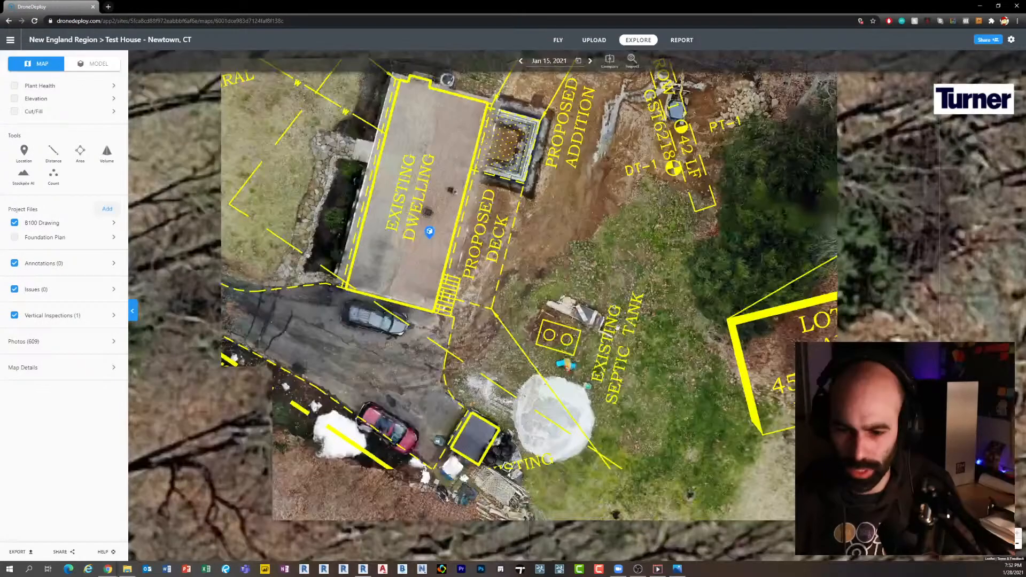
scroll(555, 465, up, 2)
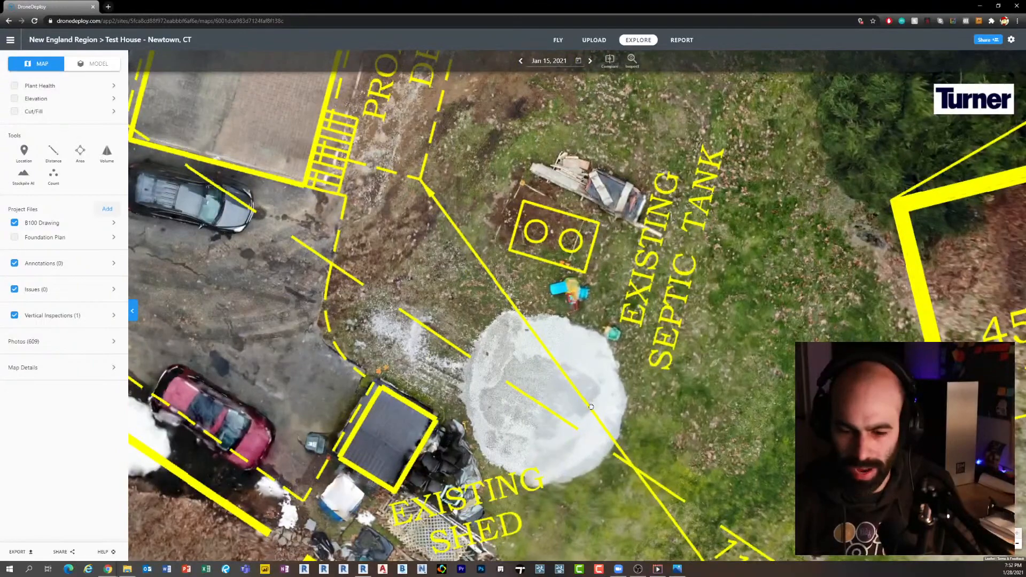
drag(591, 406, 615, 368)
drag(554, 448, 560, 466)
scroll(559, 467, down, 1)
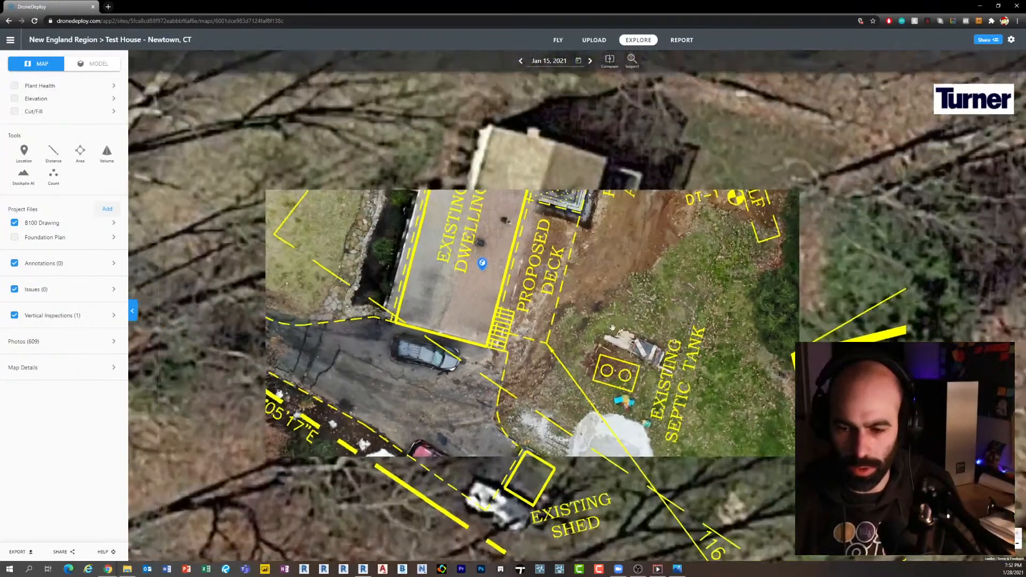
drag(569, 283, 555, 311)
scroll(556, 311, up, 1)
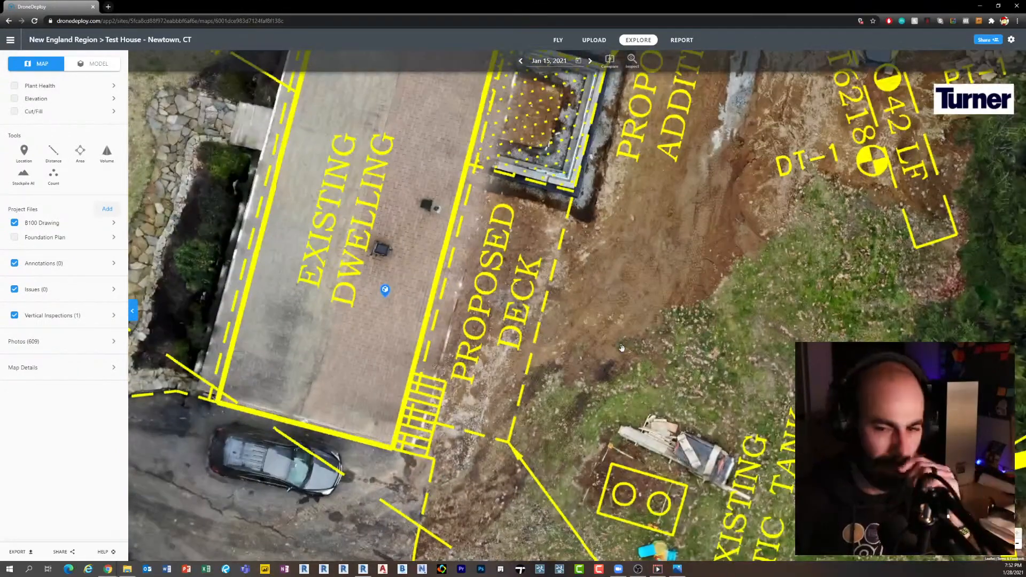
drag(641, 410, 668, 464)
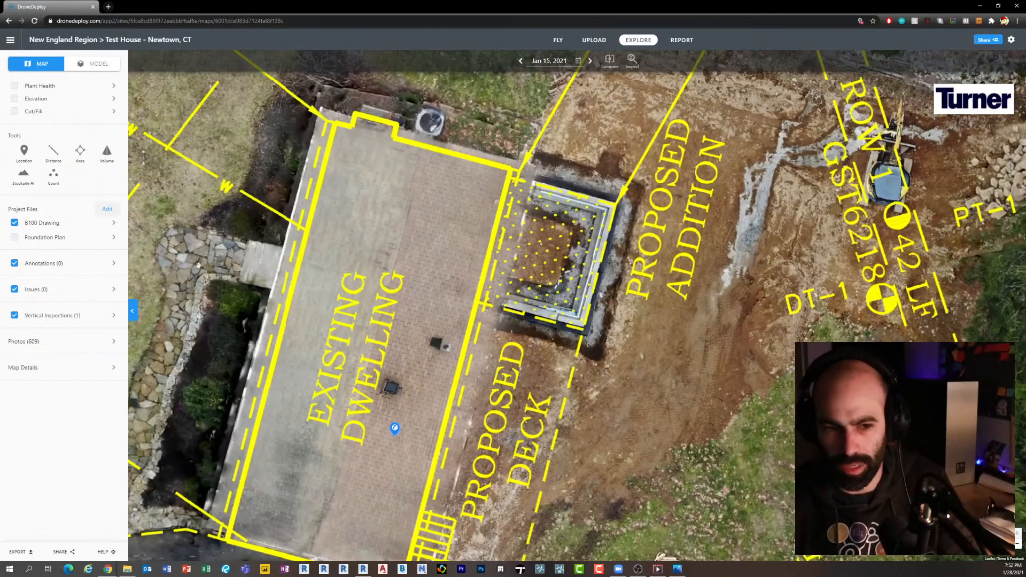
Swap the B100 Drawing overlay for the Foundation Plan and compare it with the foundation beside the house
click(15, 222)
click(15, 237)
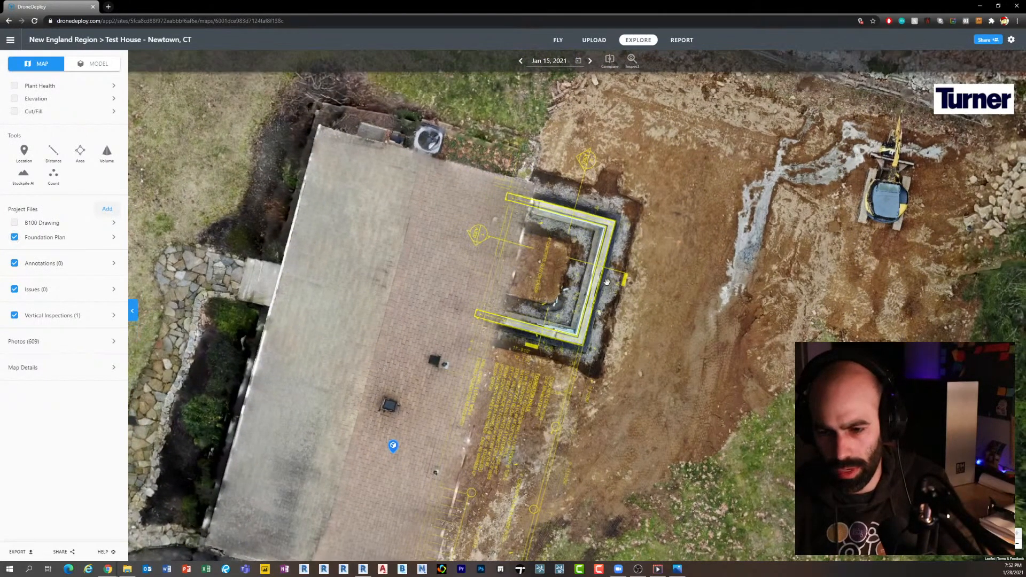
drag(672, 277, 665, 240)
drag(661, 313, 641, 257)
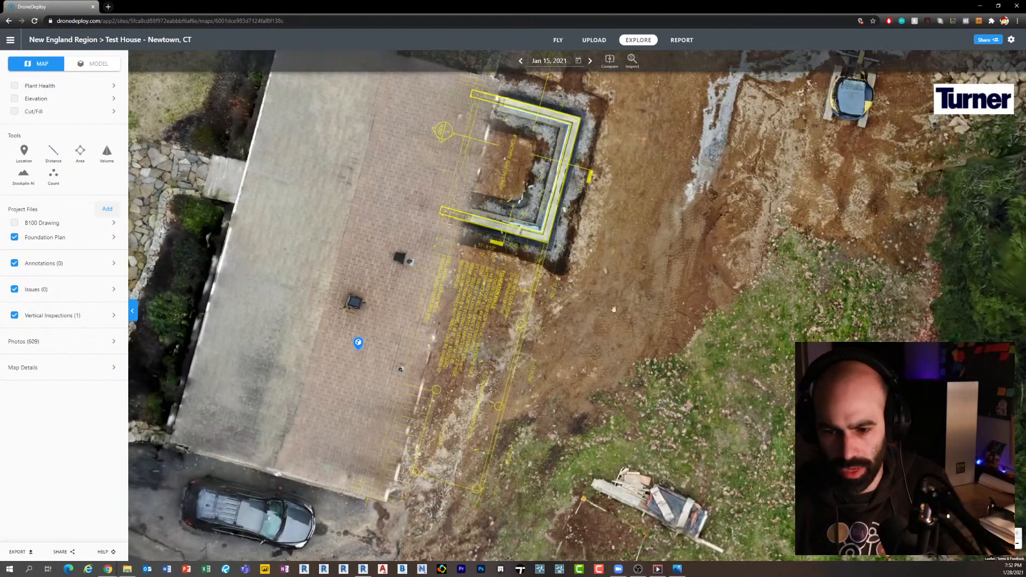
drag(604, 387, 593, 348)
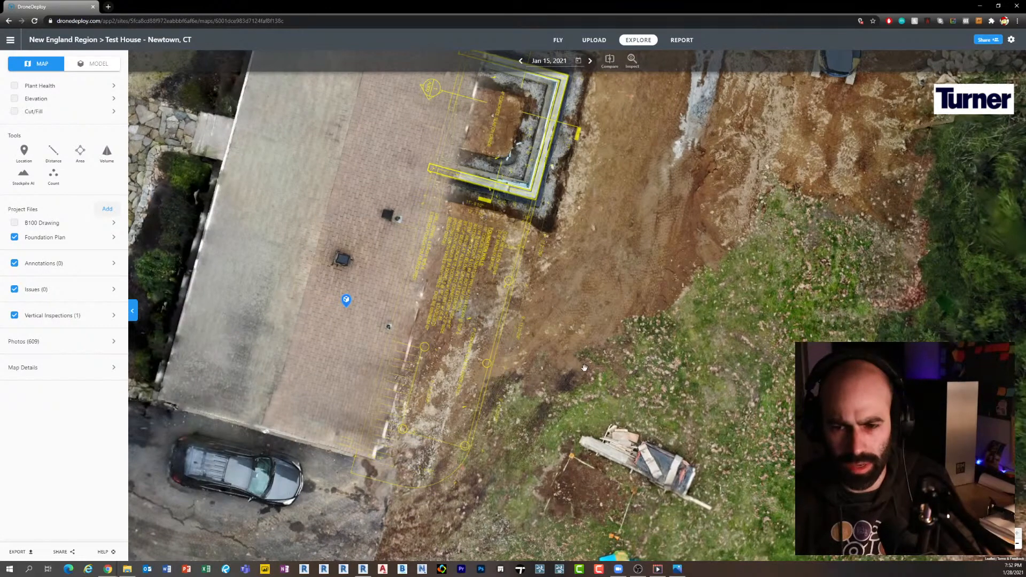
drag(581, 345, 561, 378)
drag(595, 268, 583, 350)
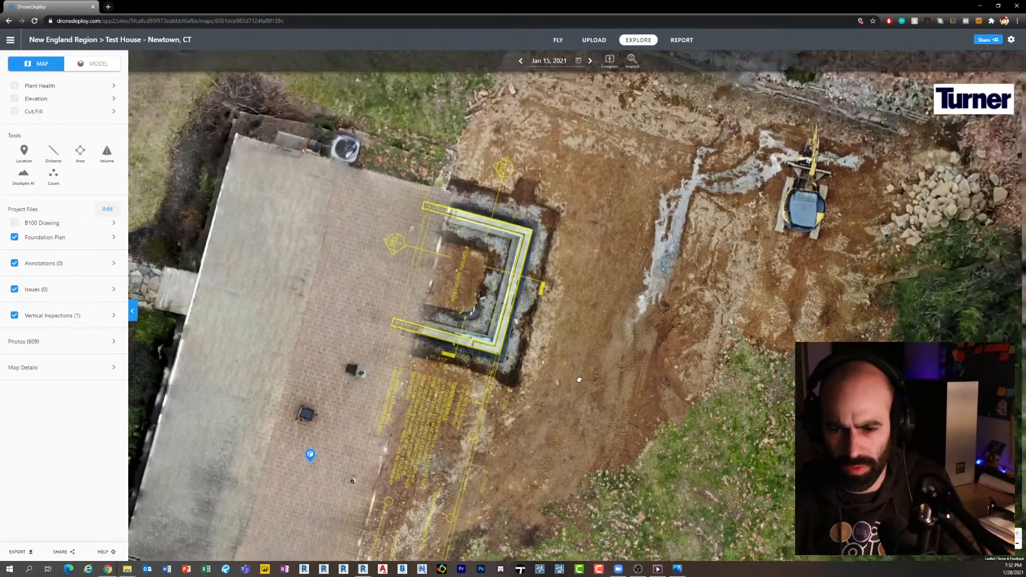
drag(588, 253, 591, 280)
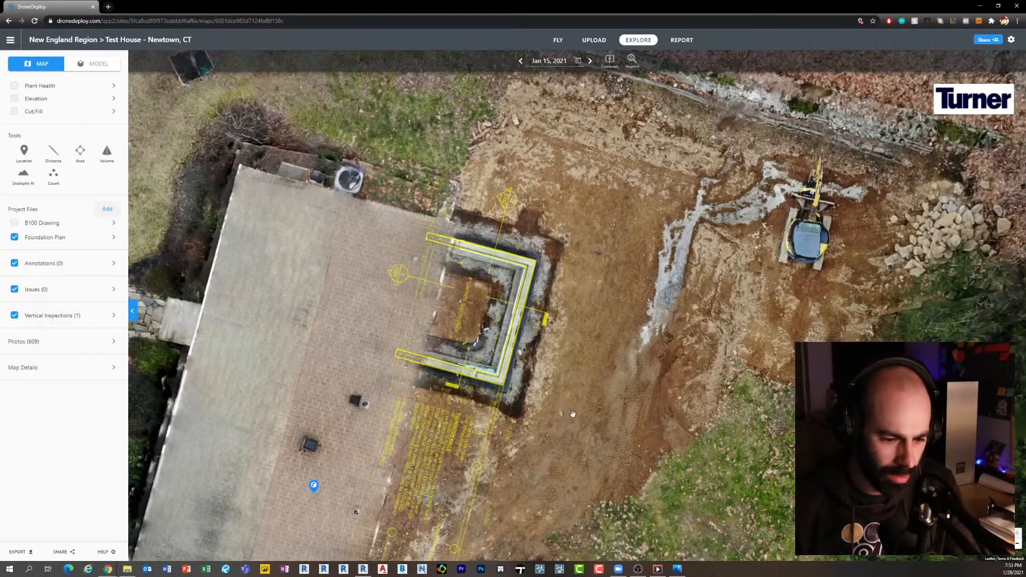
drag(566, 387, 507, 329)
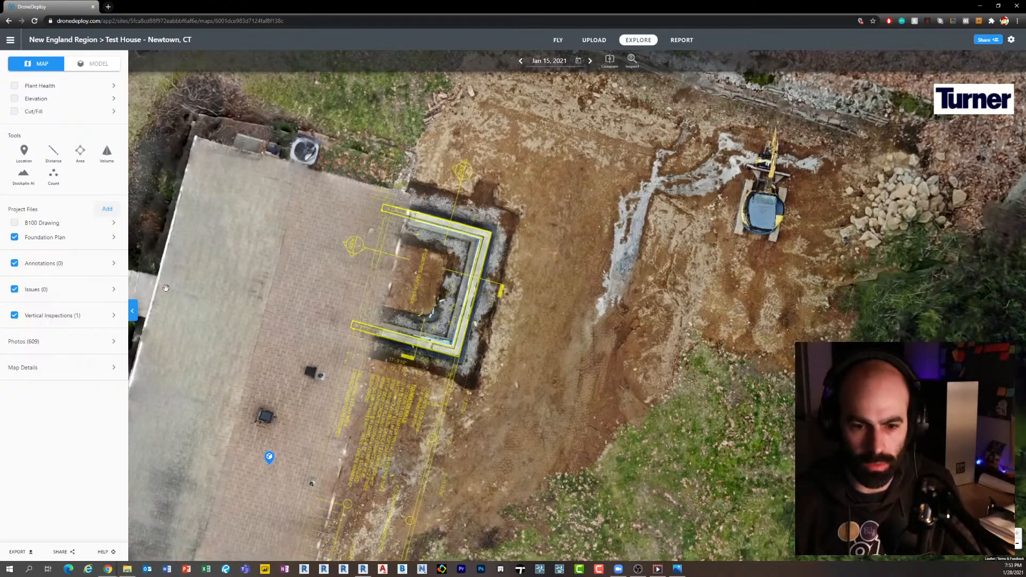
Swap the Foundation Plan back for the B100 Drawing and review its setback lines, lot area, shed and driveway
click(14, 223)
click(11, 238)
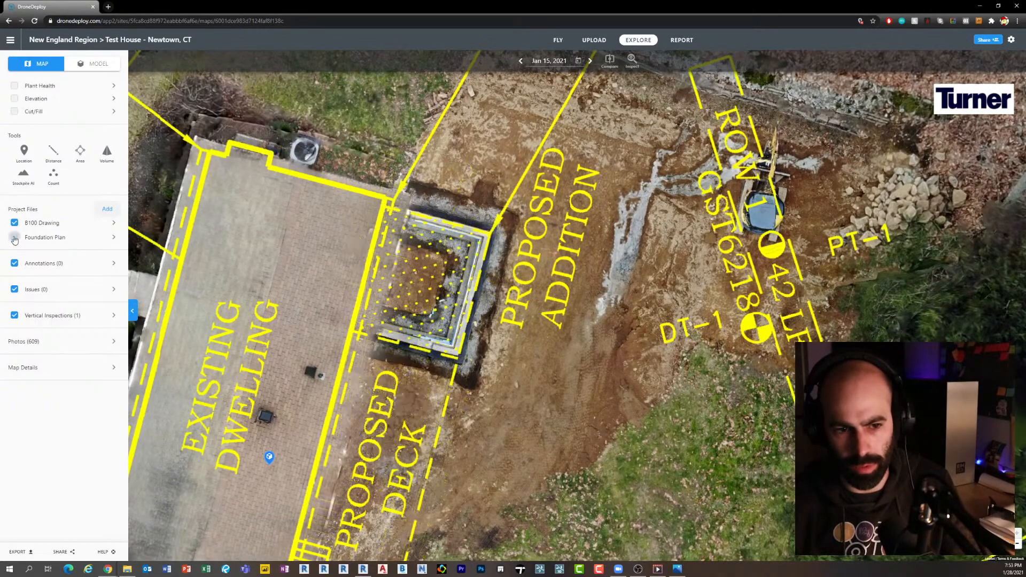
scroll(474, 336, down, 2)
drag(592, 430, 559, 531)
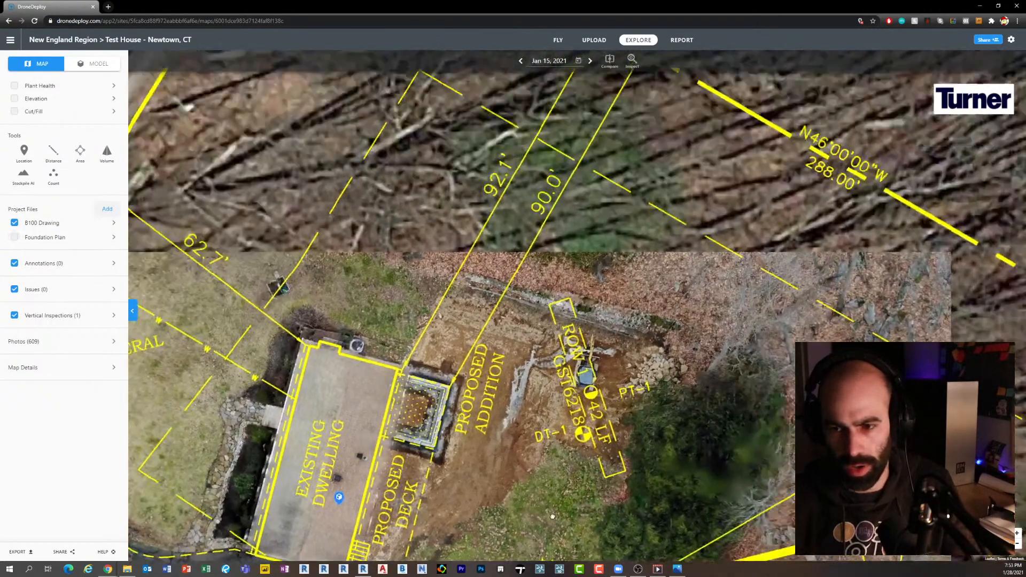
drag(737, 319, 620, 234)
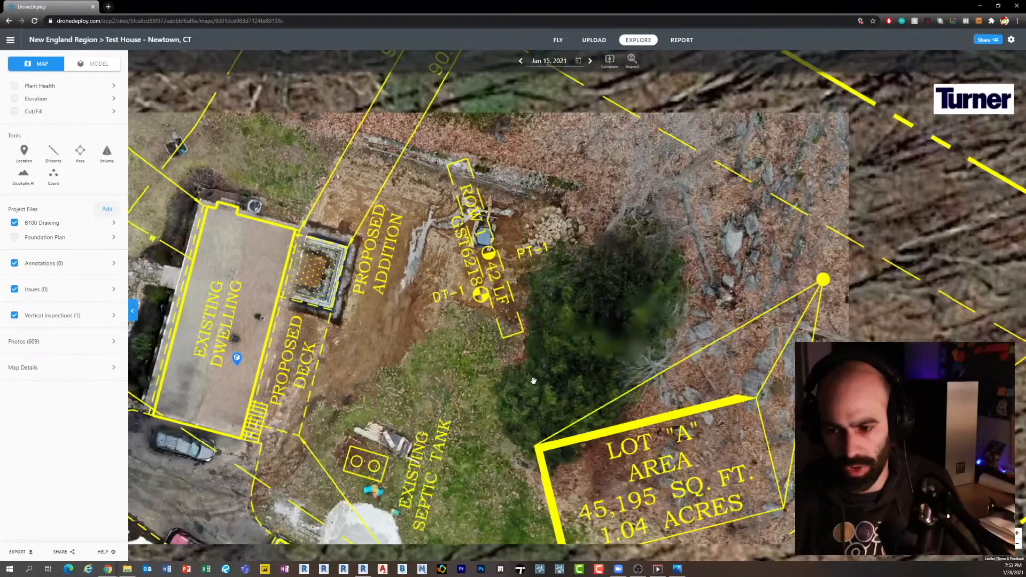
drag(533, 381, 439, 228)
drag(576, 185, 634, 113)
drag(183, 424, 245, 417)
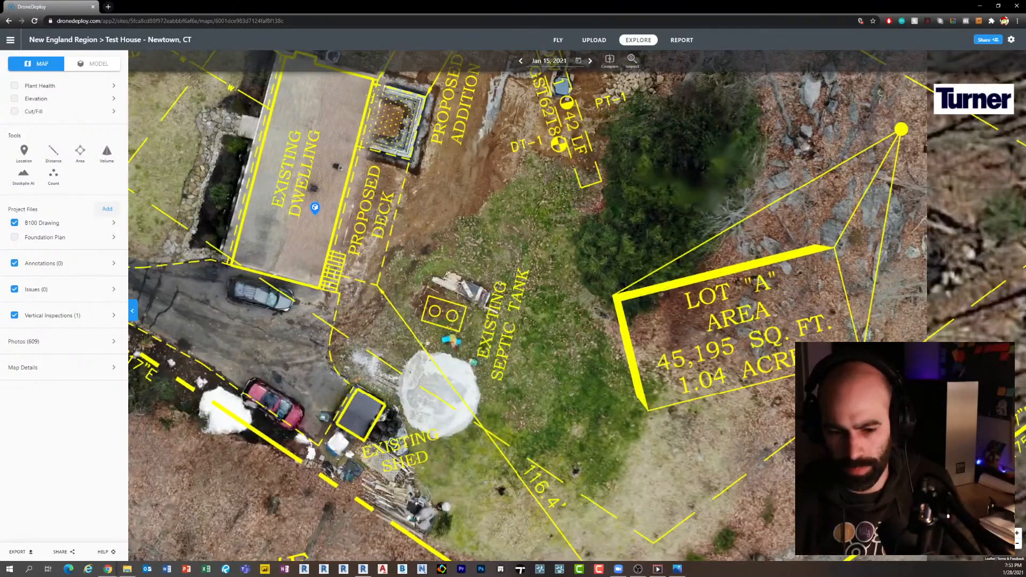
scroll(245, 417, up, 1)
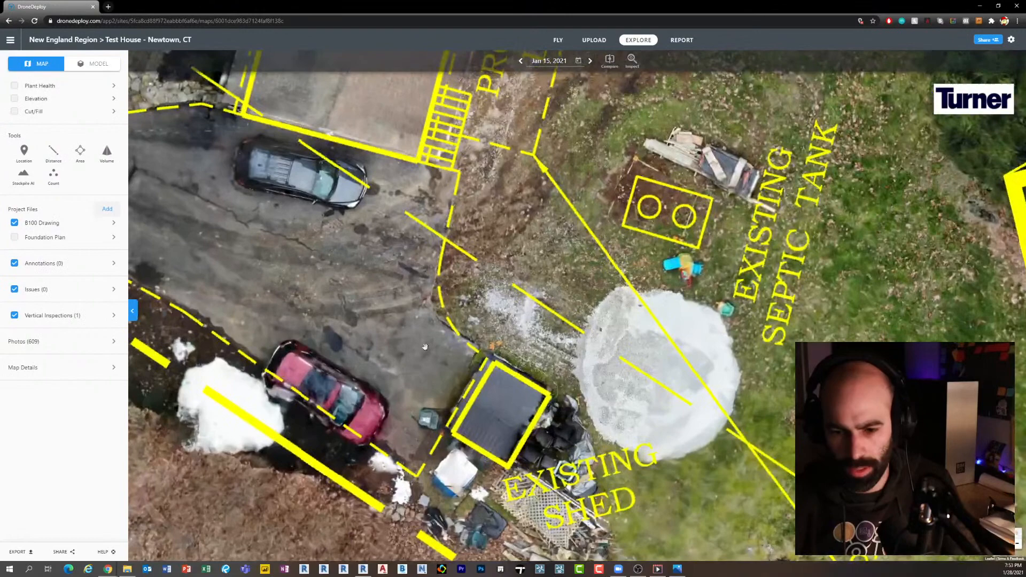
drag(425, 328, 389, 434)
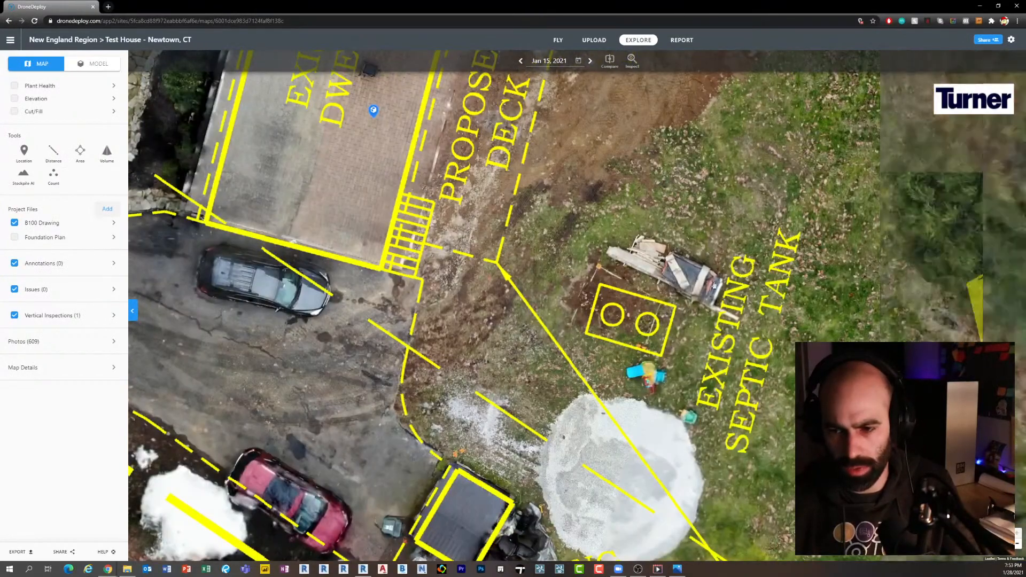
drag(694, 273, 674, 402)
scroll(611, 300, down, 1)
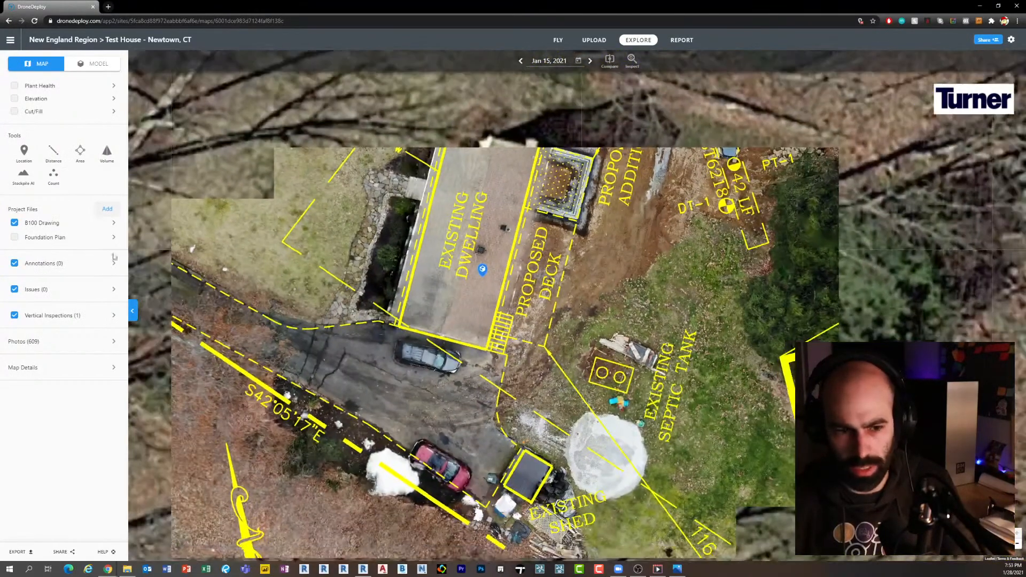
Hide the B100 Drawing and examine the bare aerial map around the new foundation and excavated area
click(15, 222)
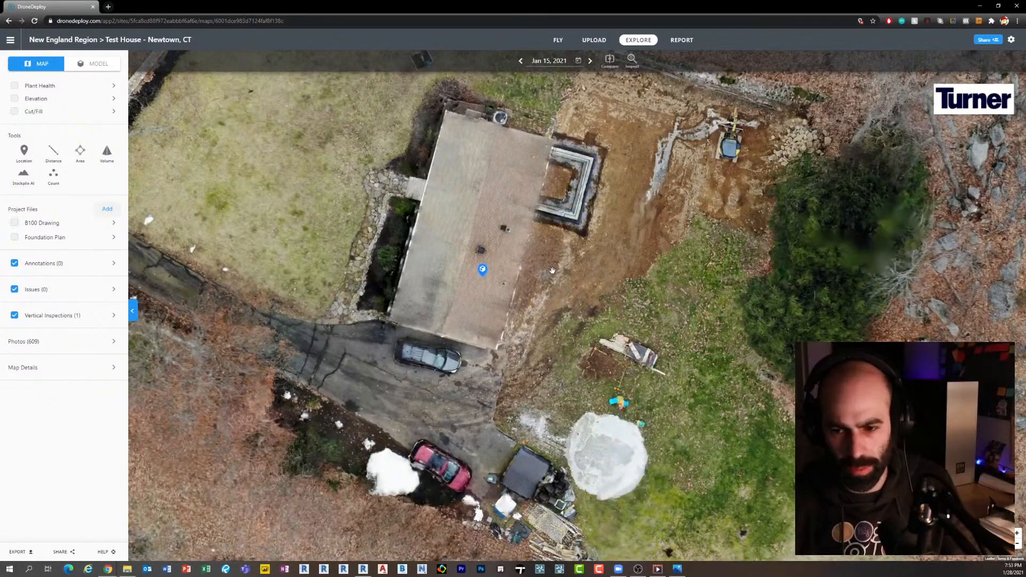
scroll(553, 270, up, 1)
drag(560, 297, 559, 375)
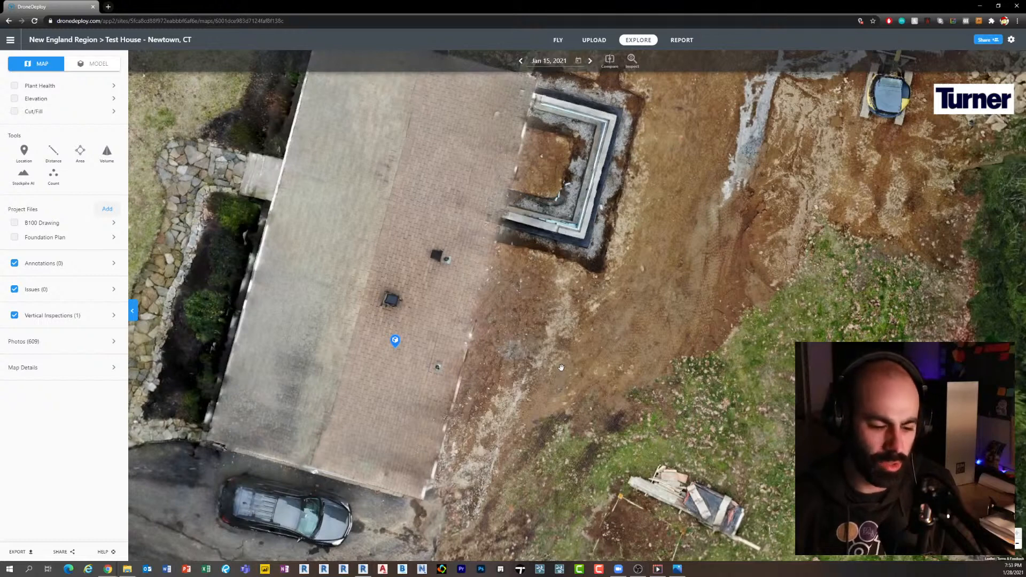
drag(564, 366, 563, 400)
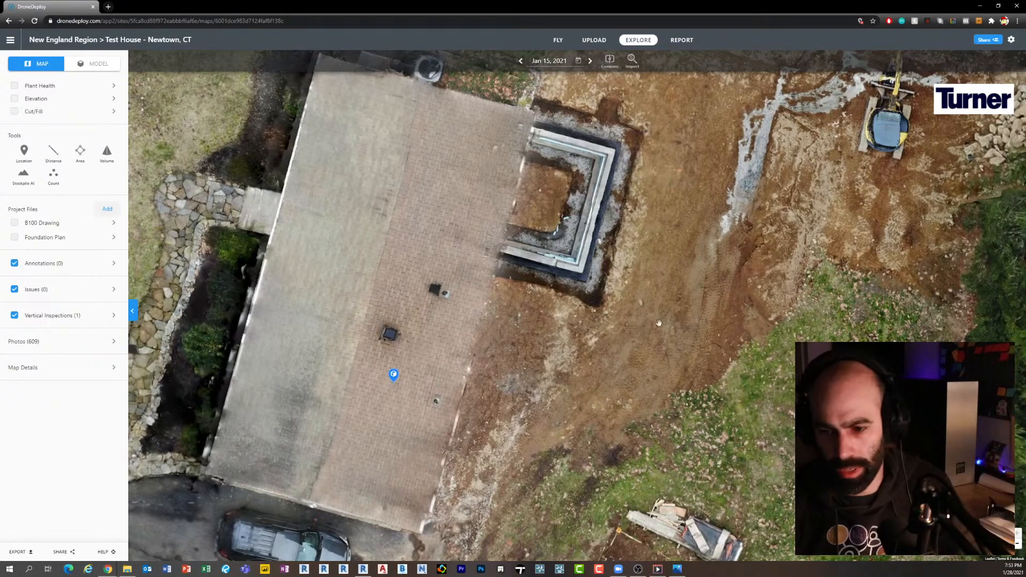
drag(657, 339, 667, 343)
drag(656, 302, 633, 325)
scroll(588, 339, down, 2)
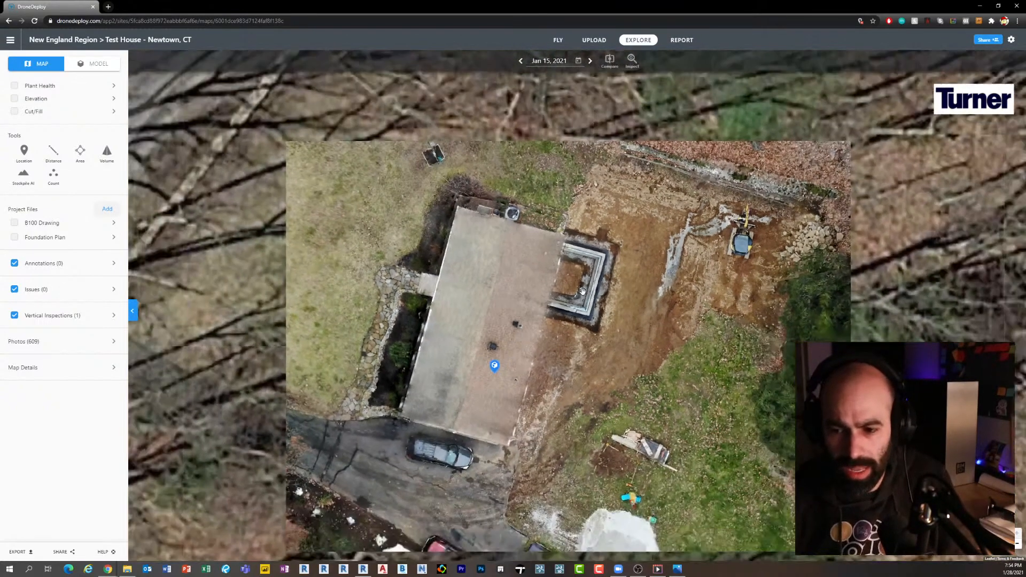
Show the Plant Health layer and examine it around the house, new foundation, excavated ground and nearby vegetation
scroll(653, 316, up, 2)
scroll(588, 313, down, 1)
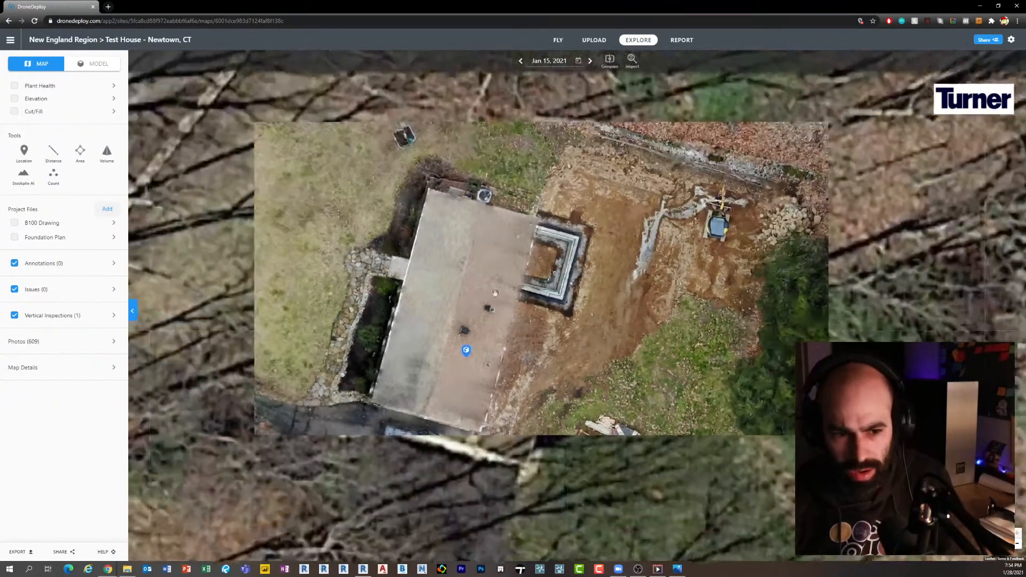
drag(620, 277, 610, 276)
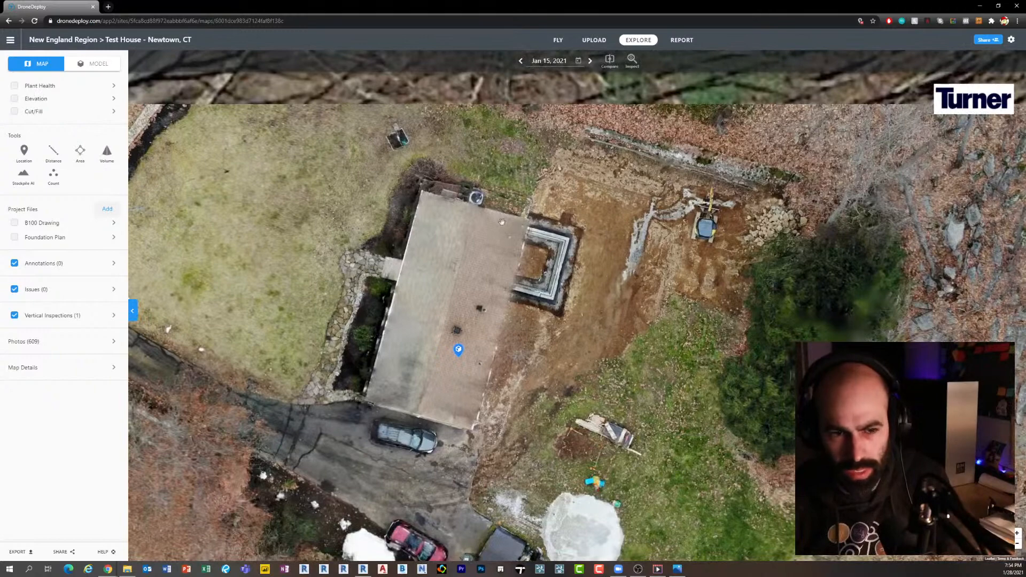
click(14, 86)
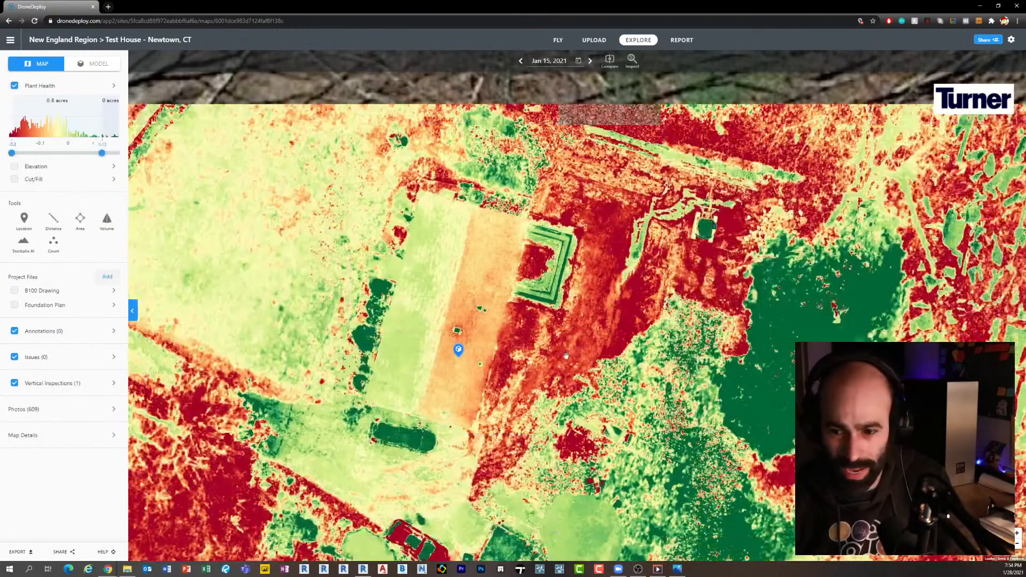
mouse_move(603, 347)
mouse_down()
mouse_move(604, 357)
mouse_move(520, 332)
mouse_up()
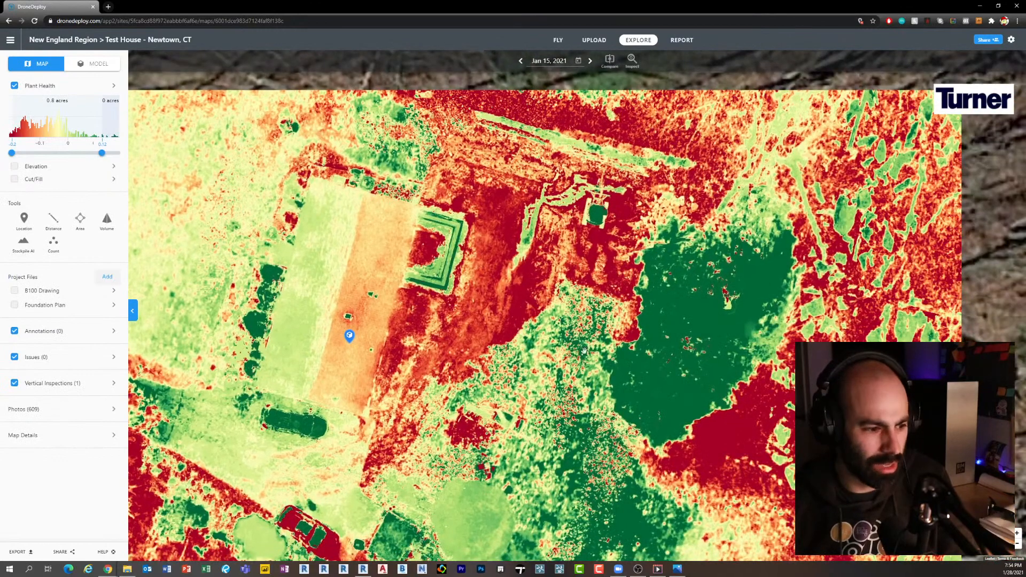
mouse_move(583, 351)
mouse_down()
mouse_move(539, 338)
mouse_move(647, 367)
mouse_up()
scroll(539, 336, up, 1)
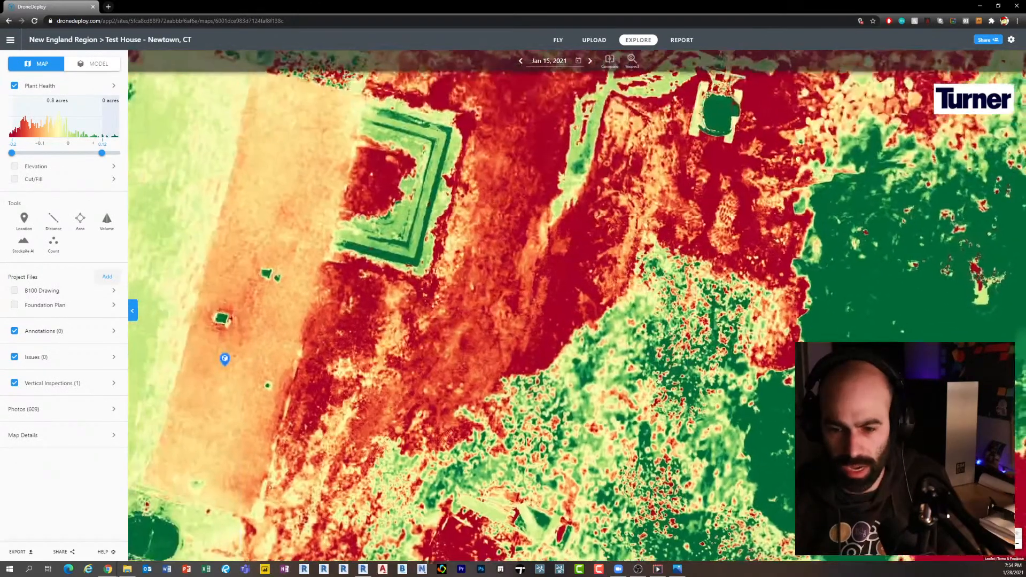
mouse_move(488, 314)
mouse_down()
mouse_move(640, 363)
mouse_move(695, 419)
mouse_up()
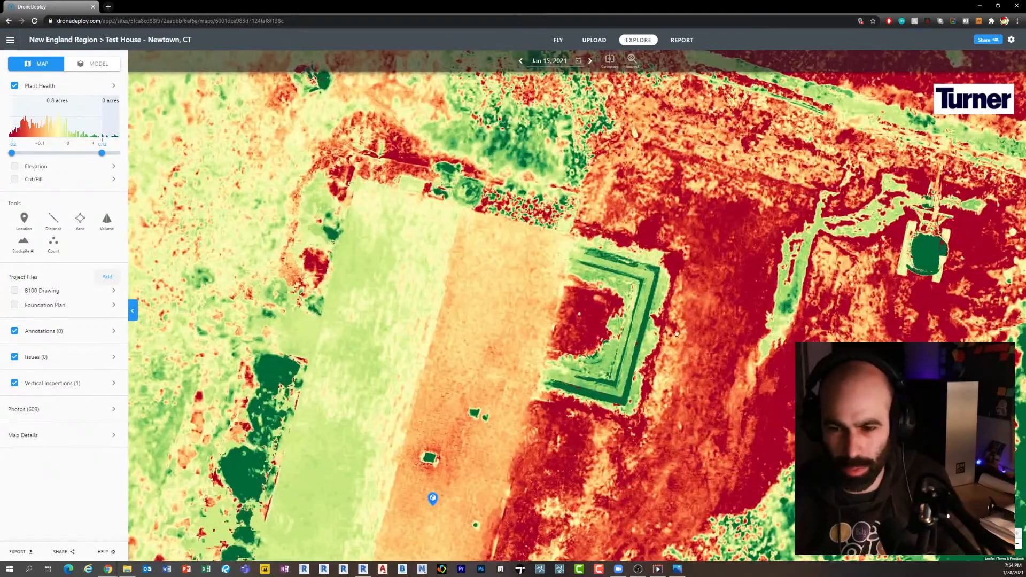
mouse_move(562, 173)
mouse_down()
mouse_move(570, 250)
mouse_move(621, 366)
mouse_move(446, 174)
mouse_up()
drag(542, 196, 532, 150)
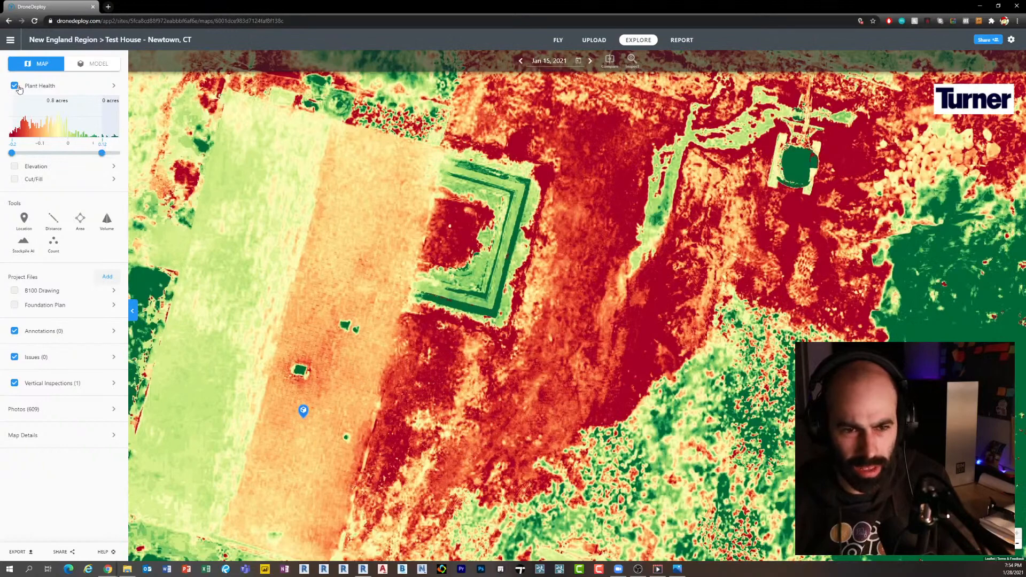
scroll(637, 251, down, 3)
scroll(637, 251, up, 3)
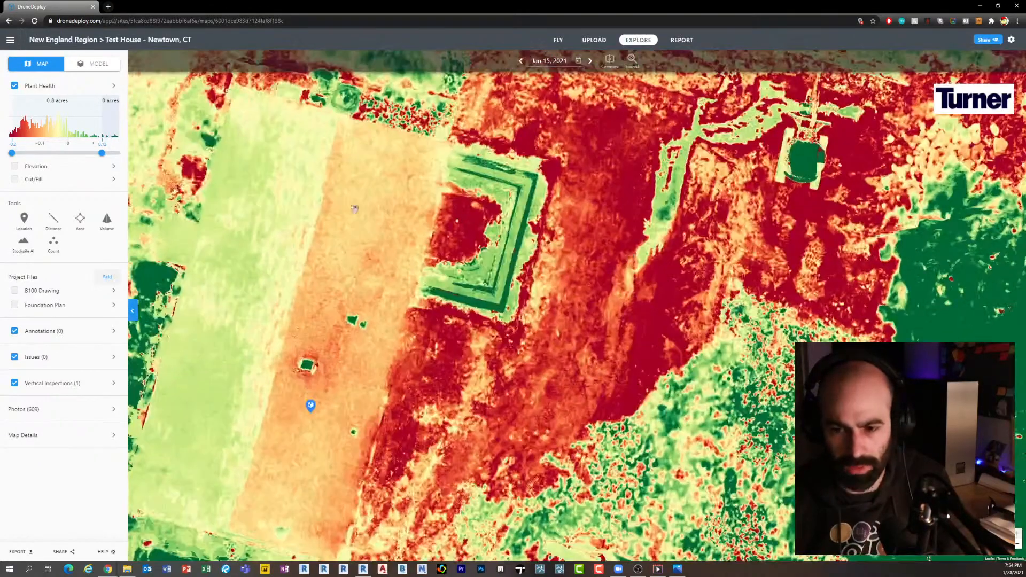
Swap the Plant Health layer for Elevation and examine the height differences around the house, foundation and excavated yard
click(15, 85)
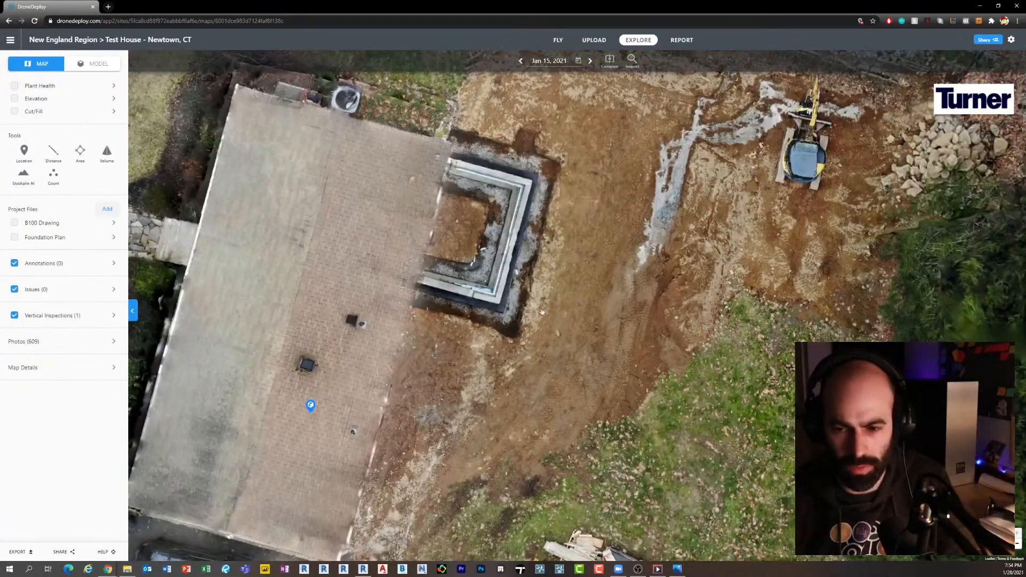
scroll(567, 313, down, 2)
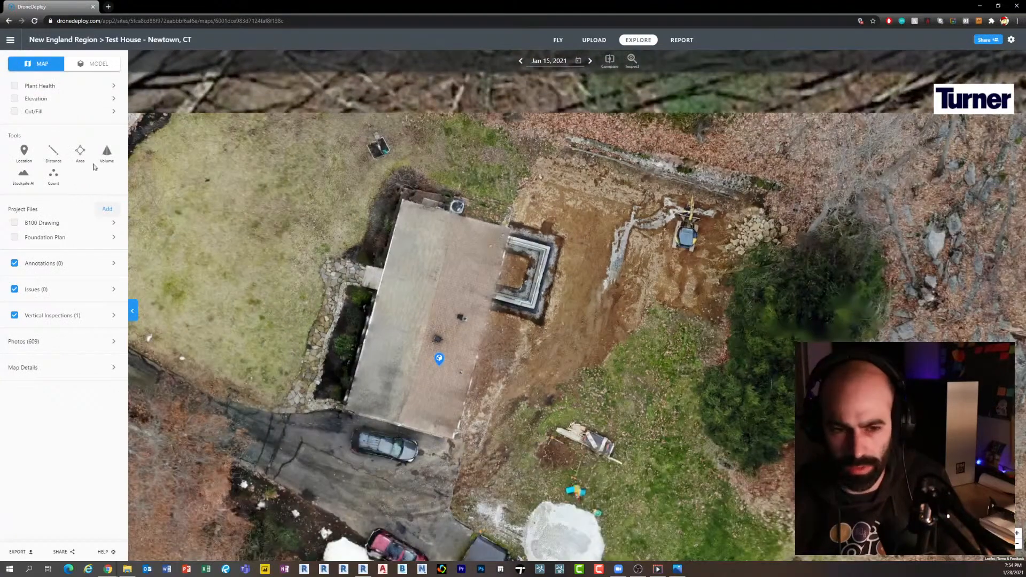
click(14, 99)
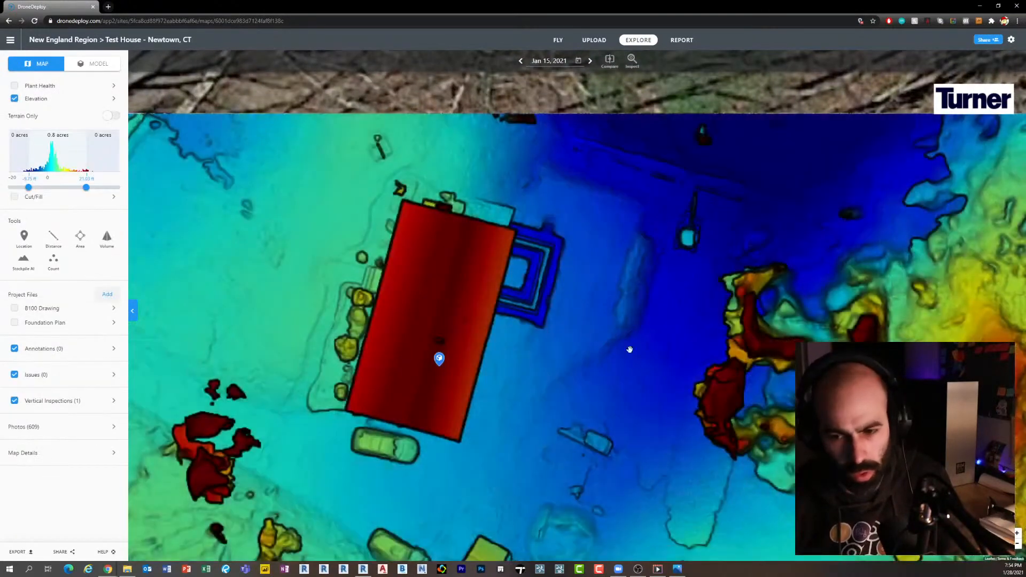
drag(627, 345, 549, 266)
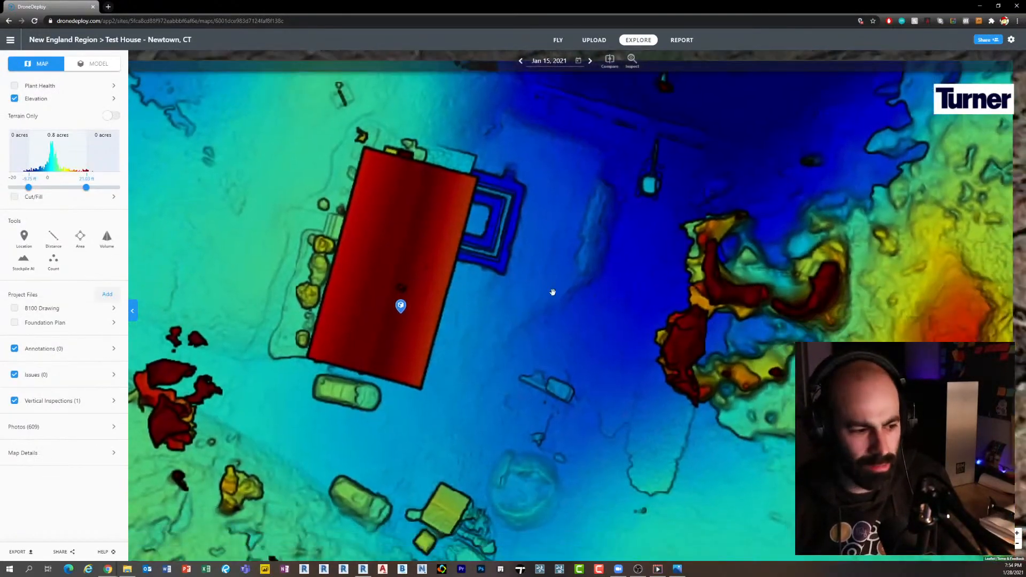
scroll(560, 311, up, 1)
scroll(566, 320, down, 1)
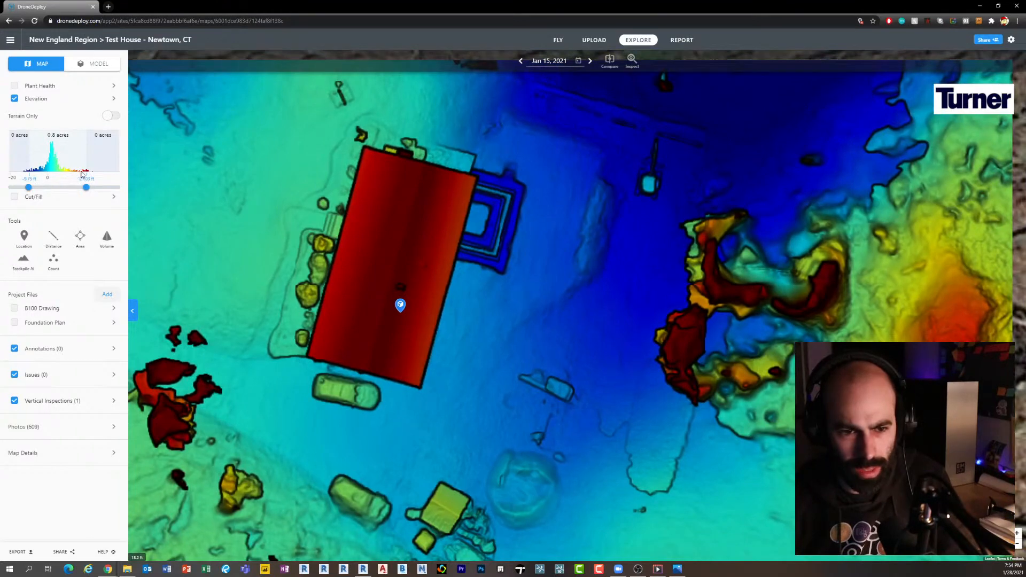
drag(520, 322, 532, 344)
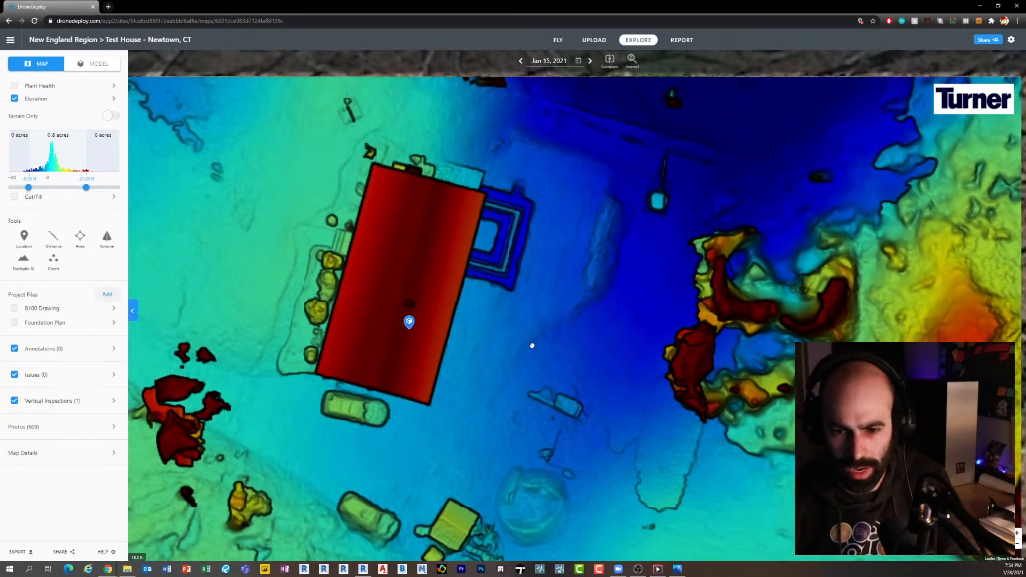
scroll(562, 286, up, 1)
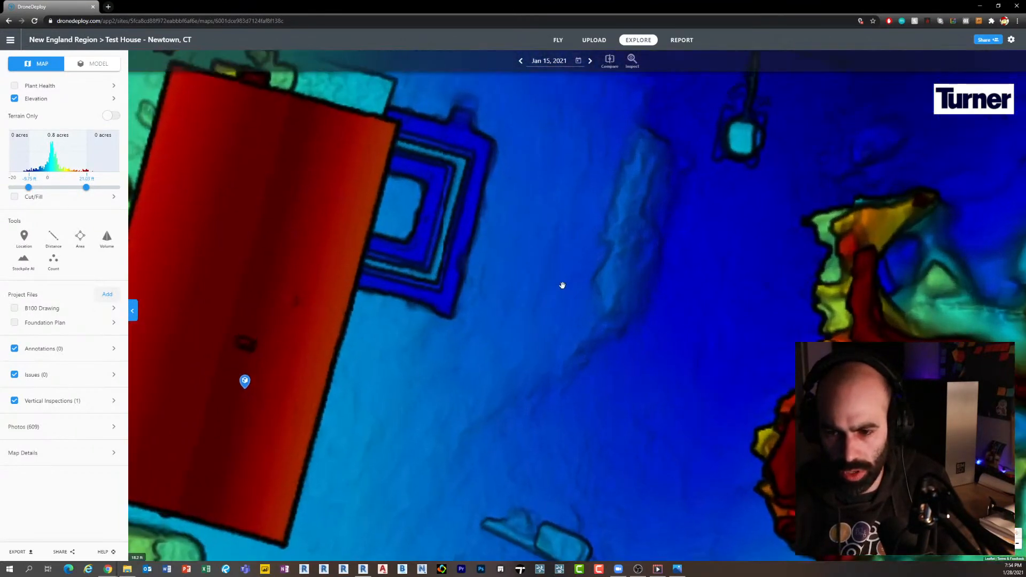
scroll(638, 346, down, 3)
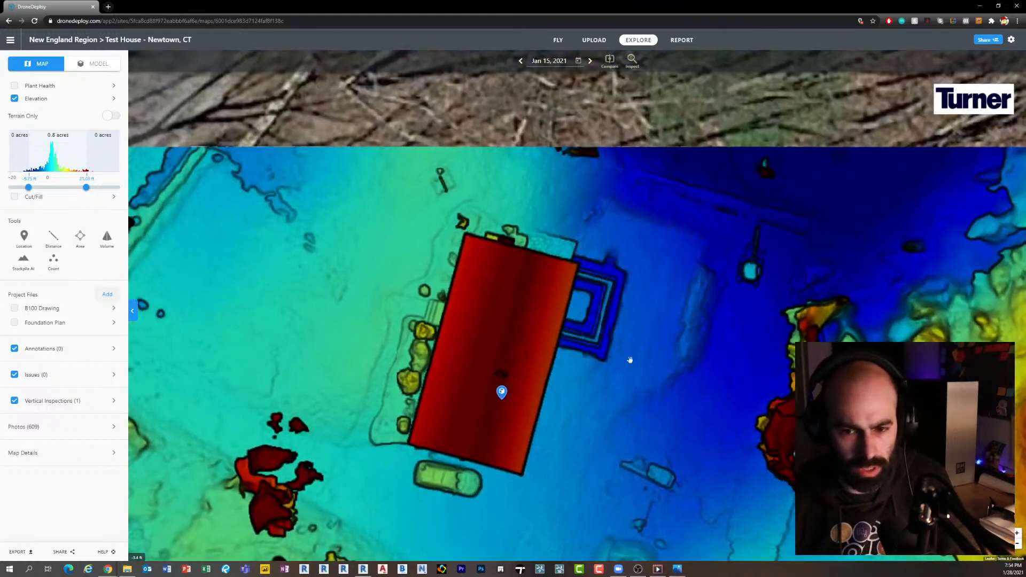
scroll(614, 337, up, 1)
drag(578, 325, 501, 245)
drag(611, 364, 629, 401)
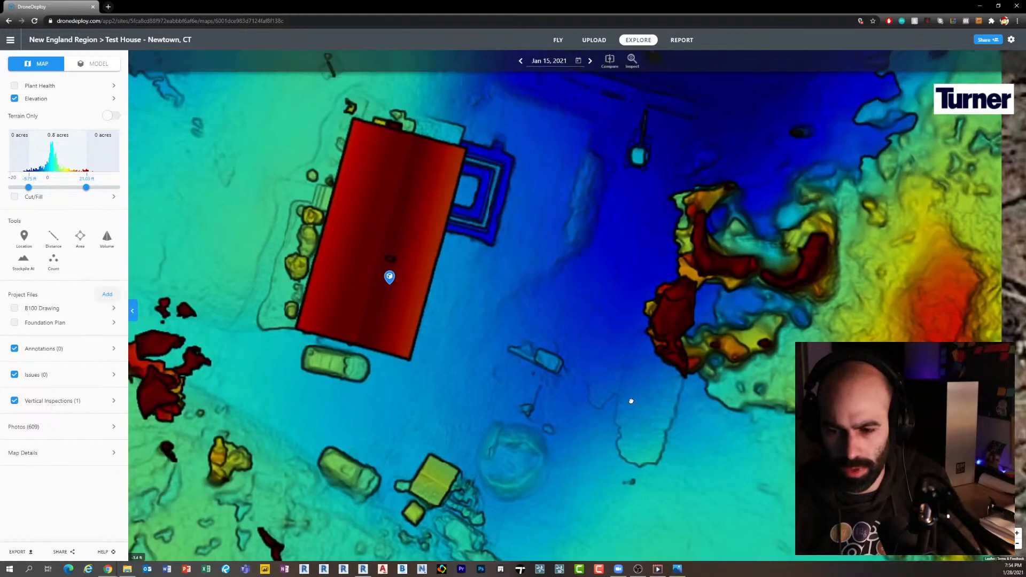
Swap the Elevation layer for Cut/Fill and examine the marked areas beside the house and trees
click(15, 99)
click(14, 112)
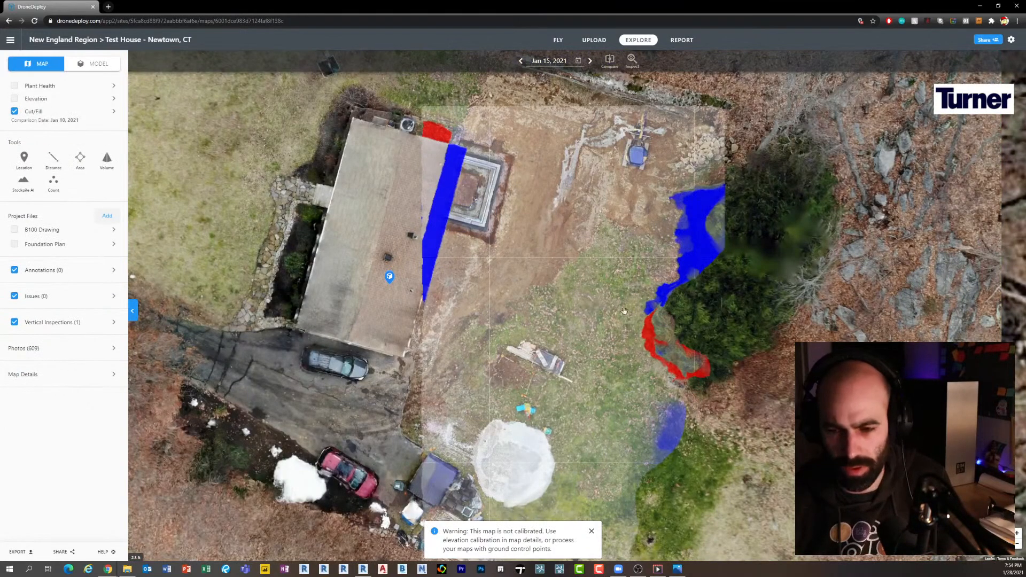
drag(544, 289, 566, 310)
scroll(511, 273, up, 2)
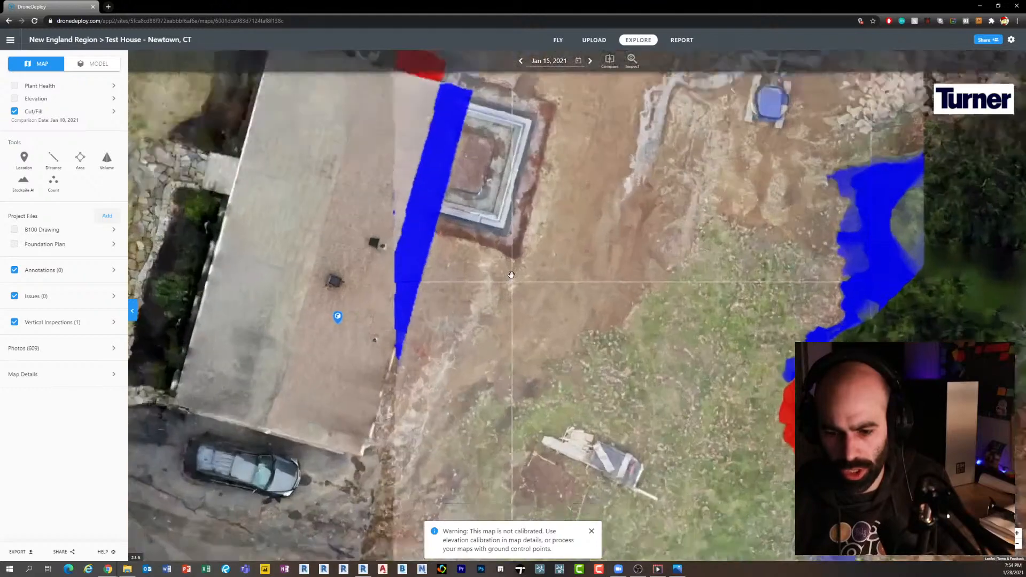
scroll(513, 274, down, 3)
scroll(516, 275, up, 1)
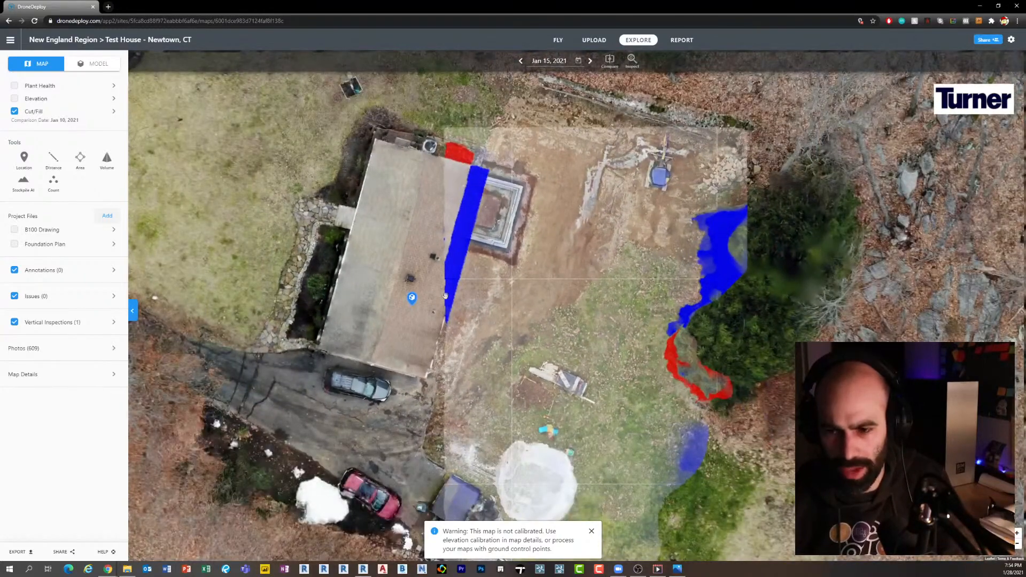
Hide the Cut/Fill layer and draw a distance line about 54 ft long across the house roof and new foundation
click(14, 111)
scroll(429, 214, up, 2)
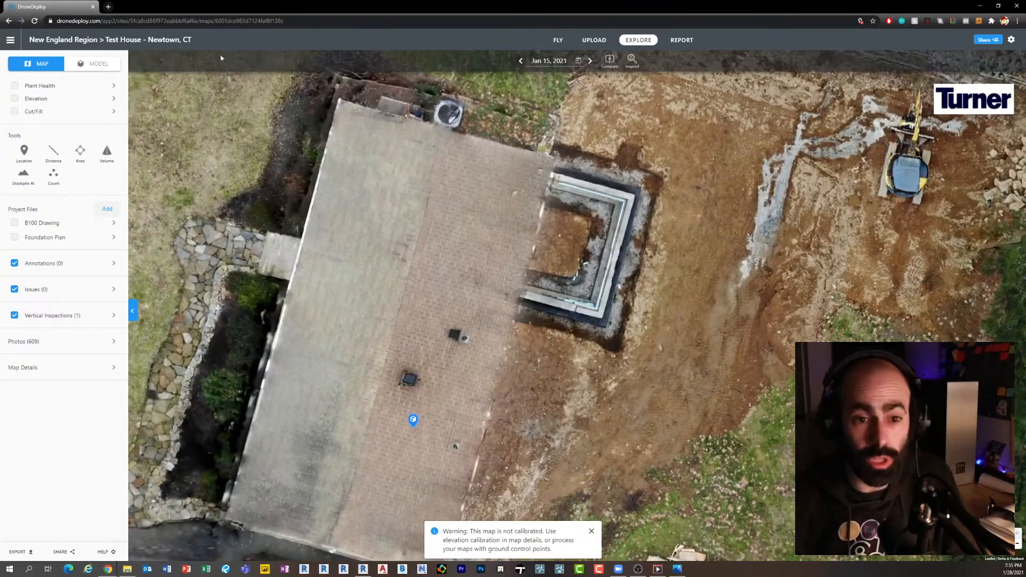
click(60, 158)
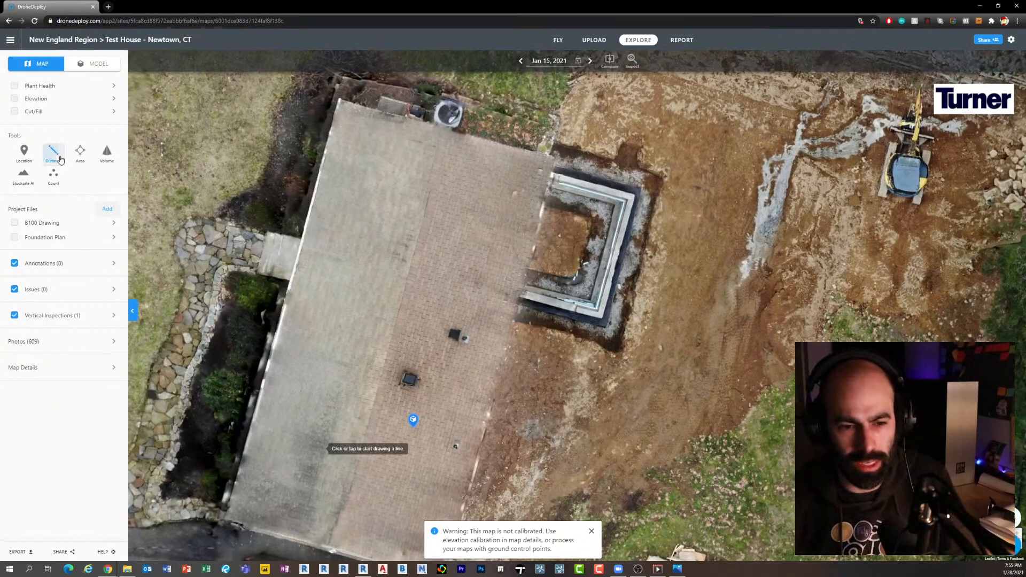
click(220, 143)
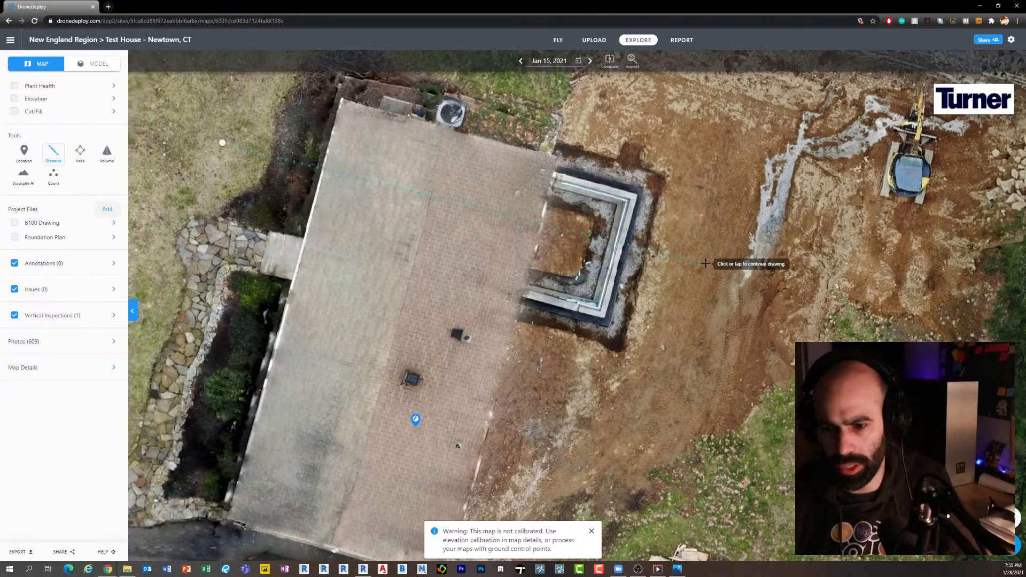
click(677, 263)
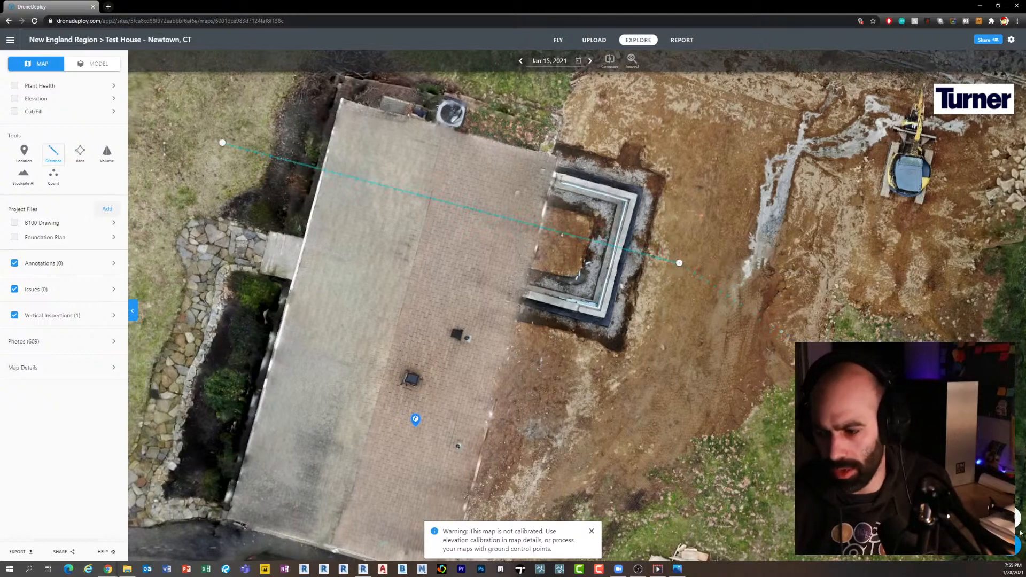
click(678, 262)
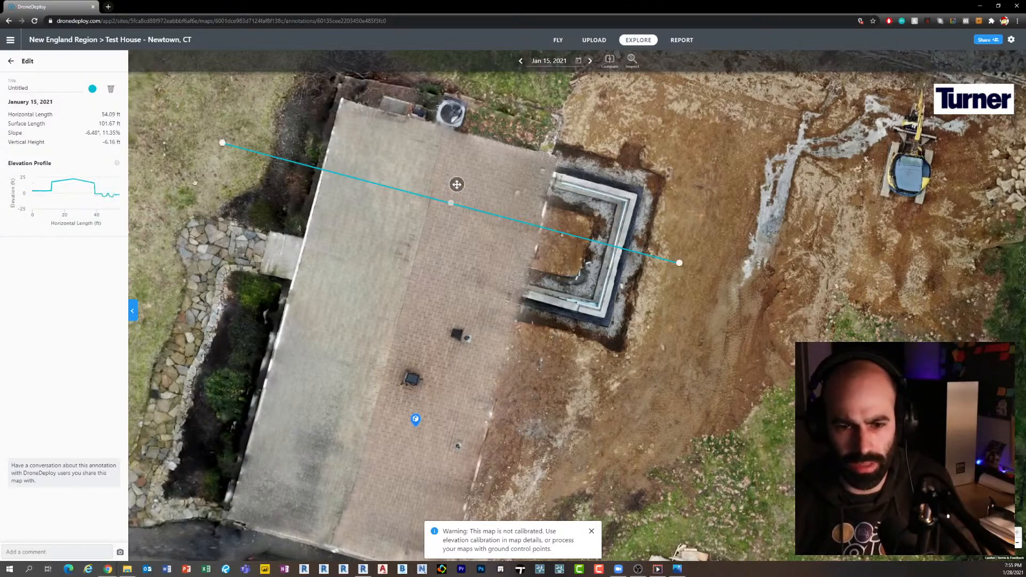
scroll(233, 230, down, 3)
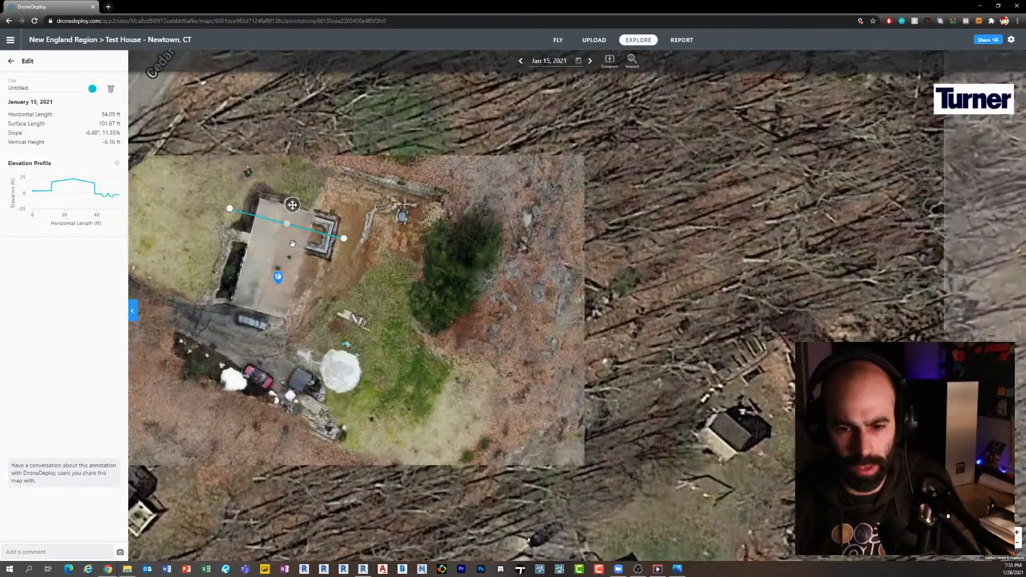
scroll(292, 243, up, 2)
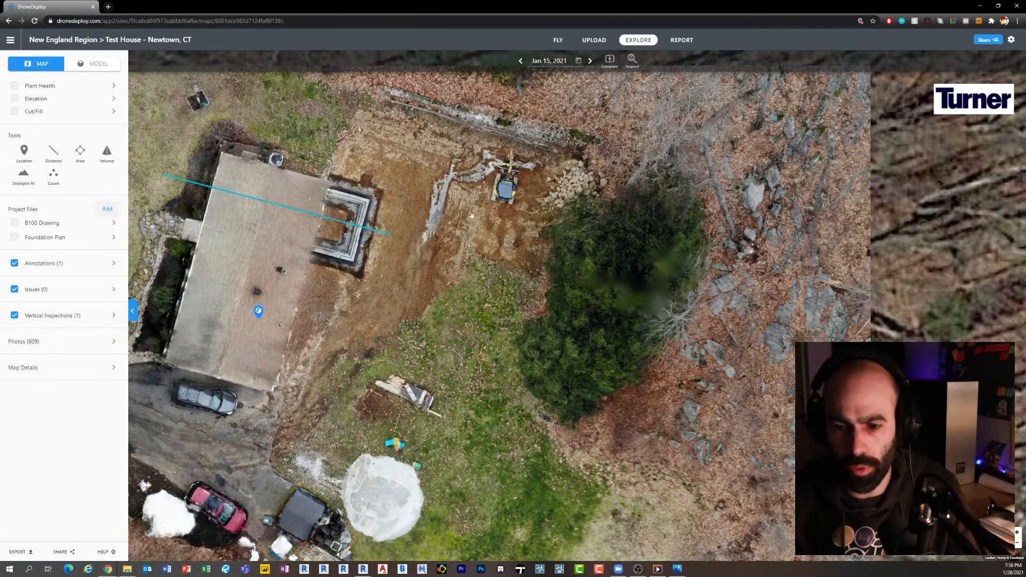
Check the site's pending uploads and examine the Map Plan flight path over the property
scroll(410, 208, down, 2)
scroll(450, 276, up, 2)
scroll(534, 294, down, 2)
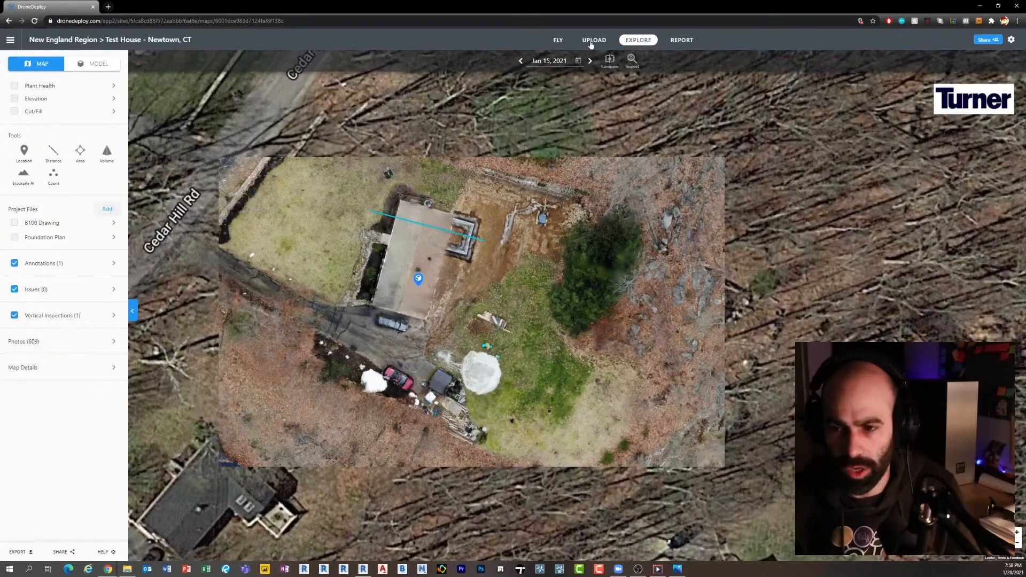
click(590, 43)
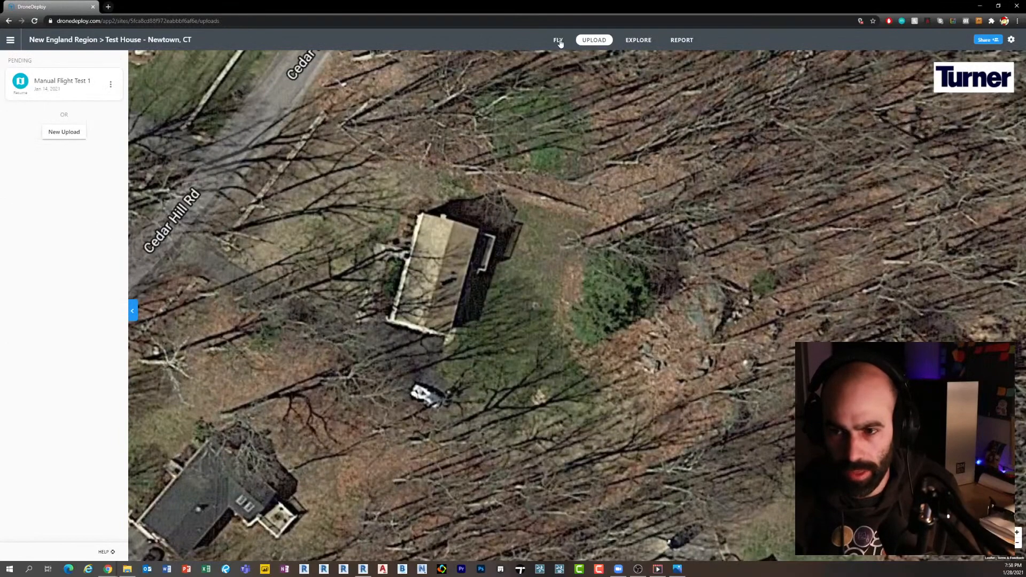
click(558, 41)
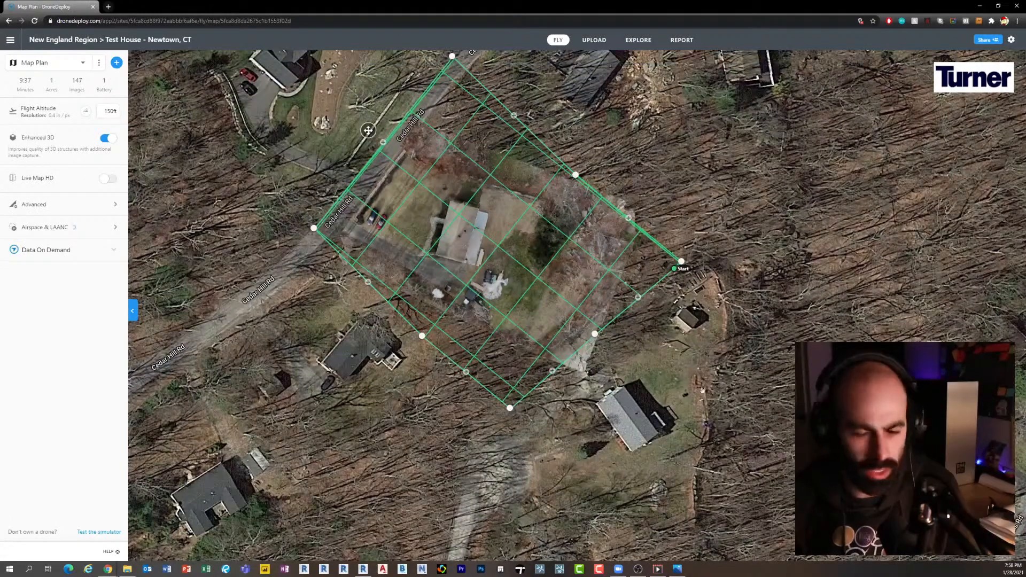
scroll(700, 374, up, 2)
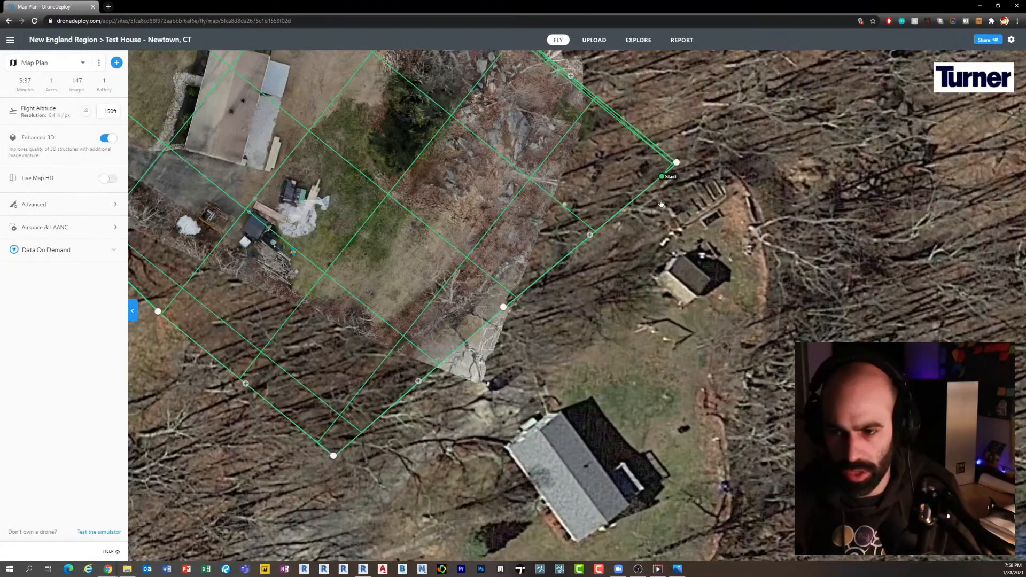
scroll(664, 184, down, 1)
scroll(667, 185, up, 1)
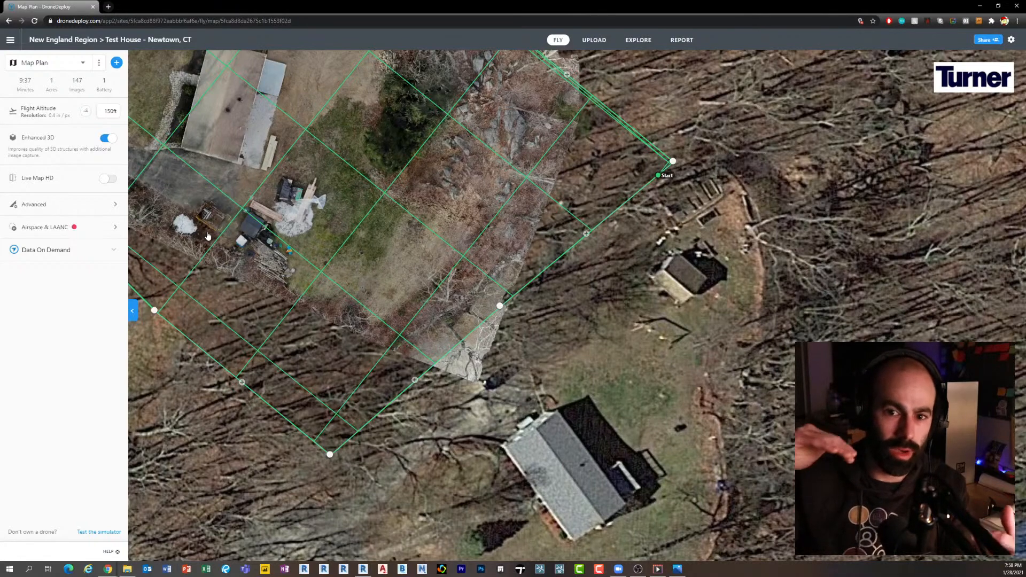
Return to exploring the site maps and inspect the Jan 25, 2021 imagery around the house addition and yard
click(637, 40)
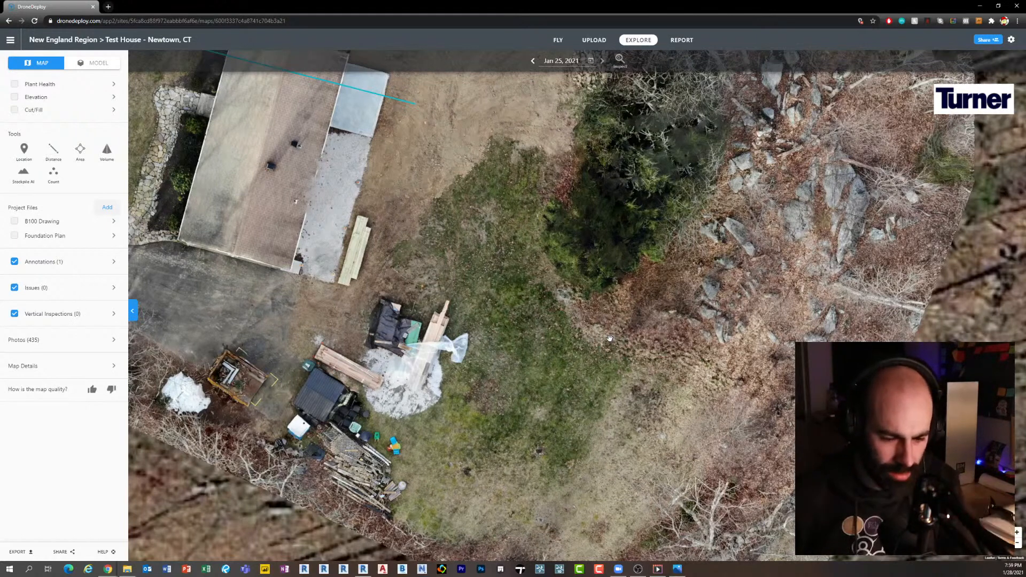
drag(489, 317, 511, 335)
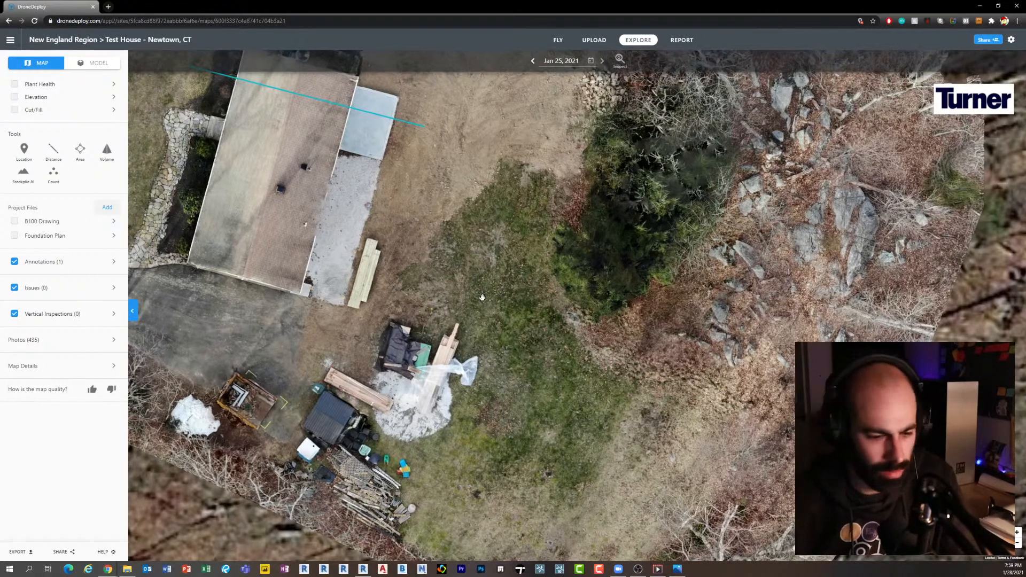
drag(482, 297, 468, 306)
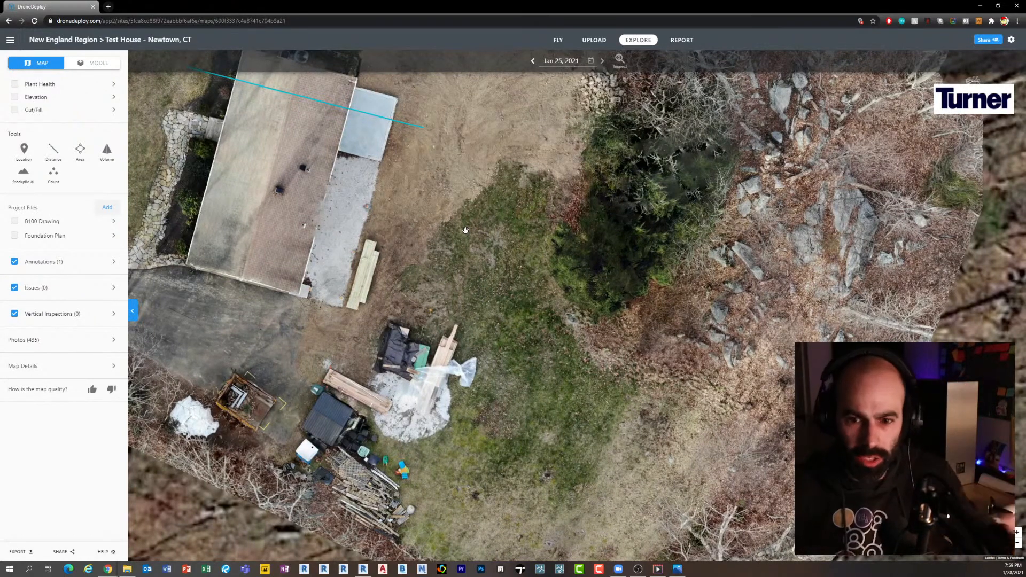
Examine the covered foundation and the graded yard around it in the Jan 25, 2021 imagery
scroll(465, 230, up, 3)
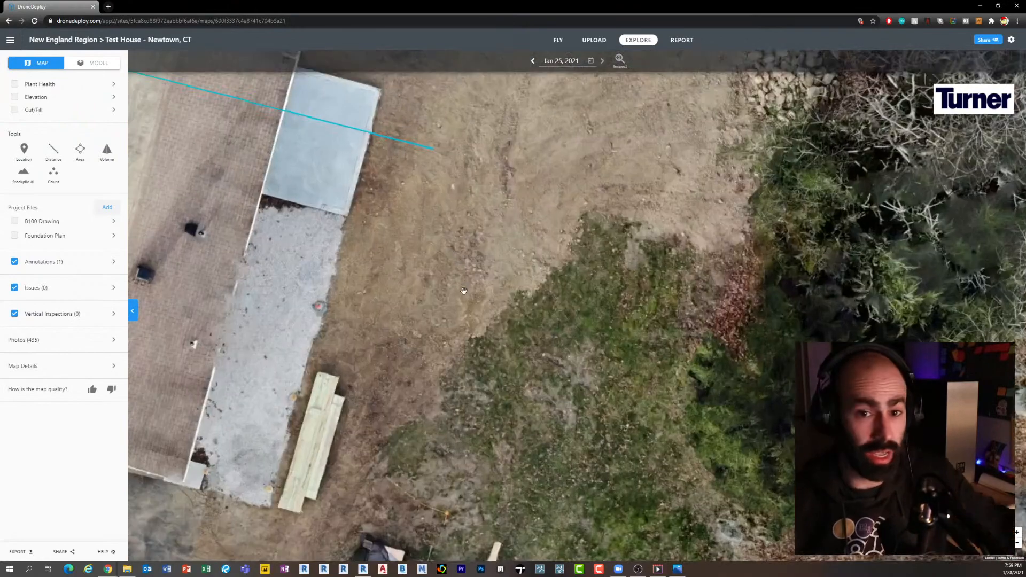
scroll(463, 291, up, 3)
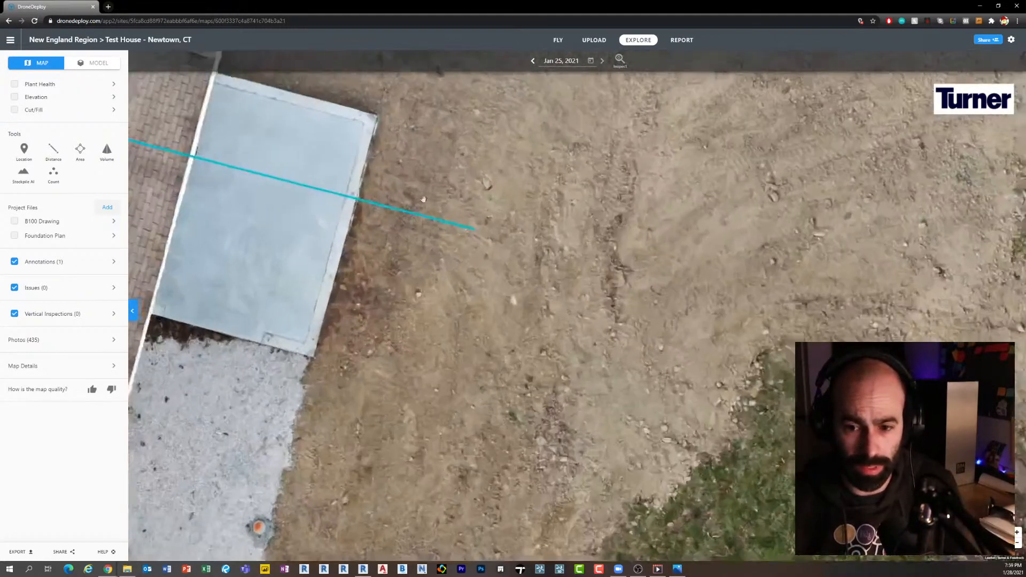
drag(448, 135, 508, 299)
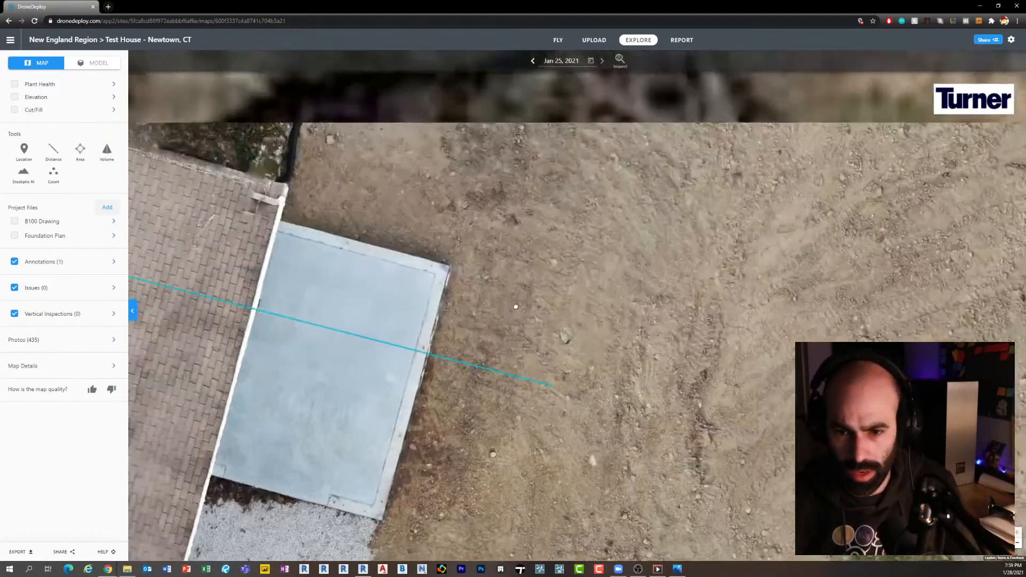
drag(536, 143, 468, 252)
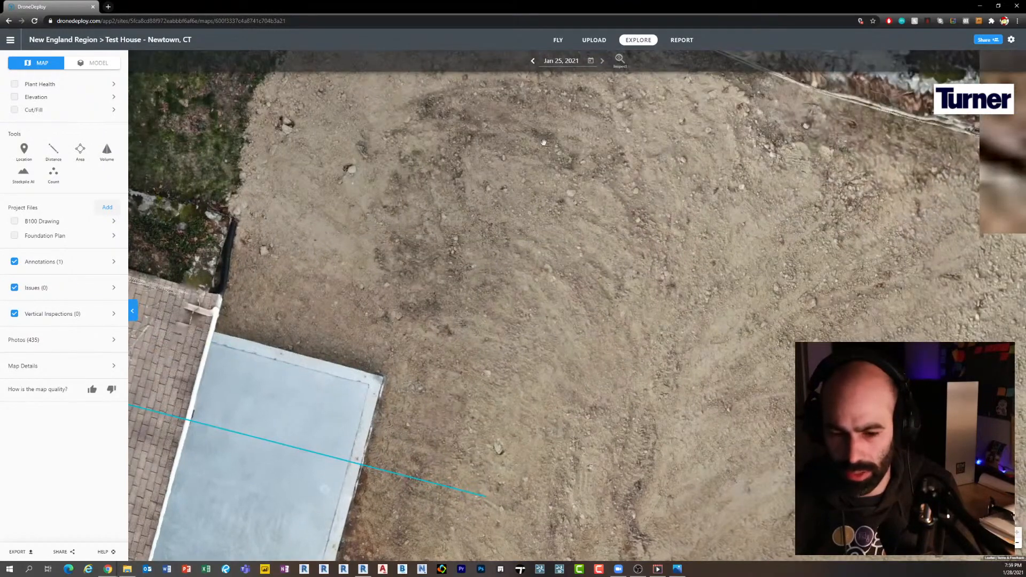
drag(452, 306, 498, 222)
drag(435, 487, 512, 231)
drag(498, 298, 501, 204)
Compare the foundation area in the Jan 15, 2021 map with the Jan 25, 2021 map
click(533, 60)
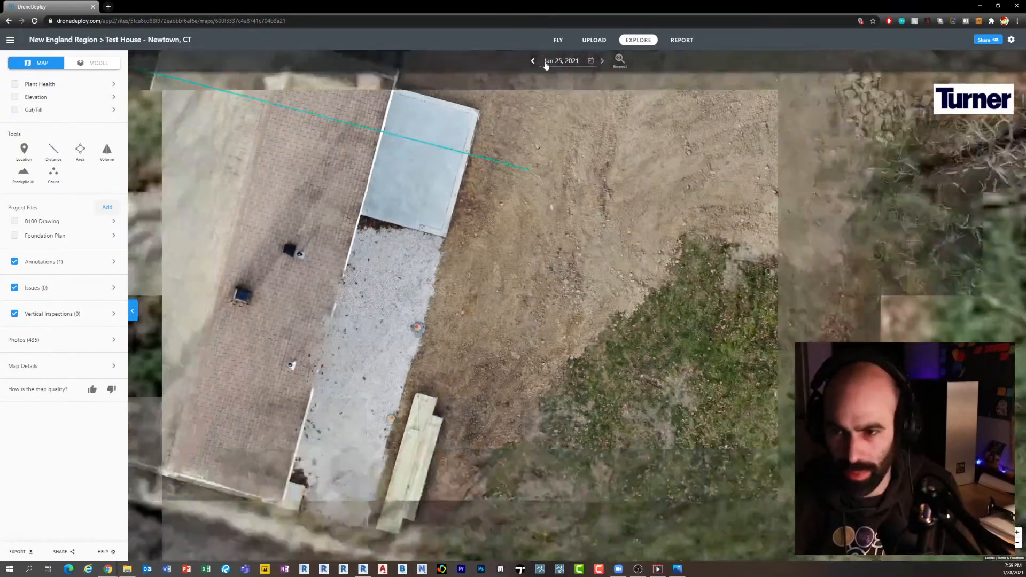
click(533, 61)
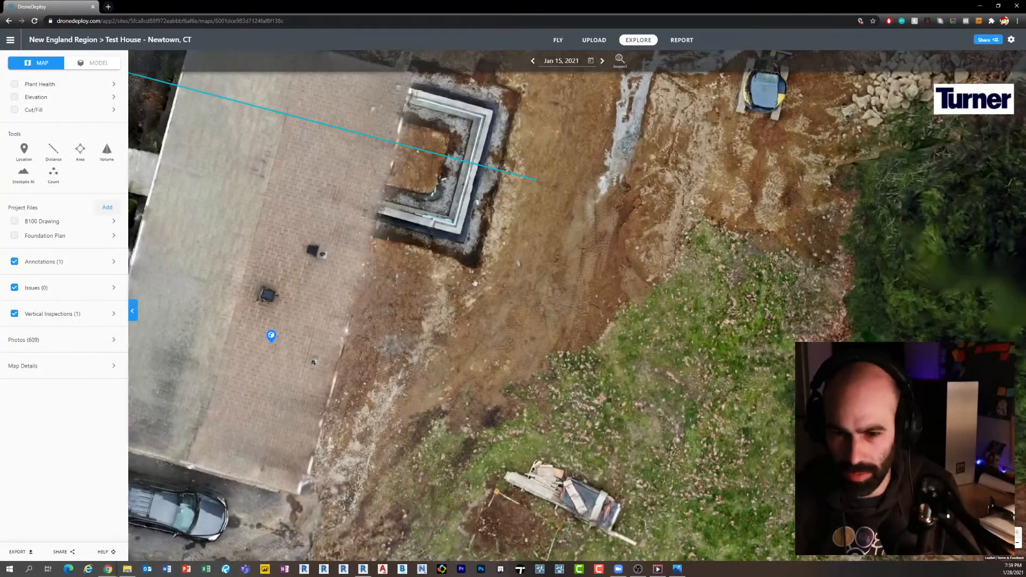
drag(469, 239, 481, 333)
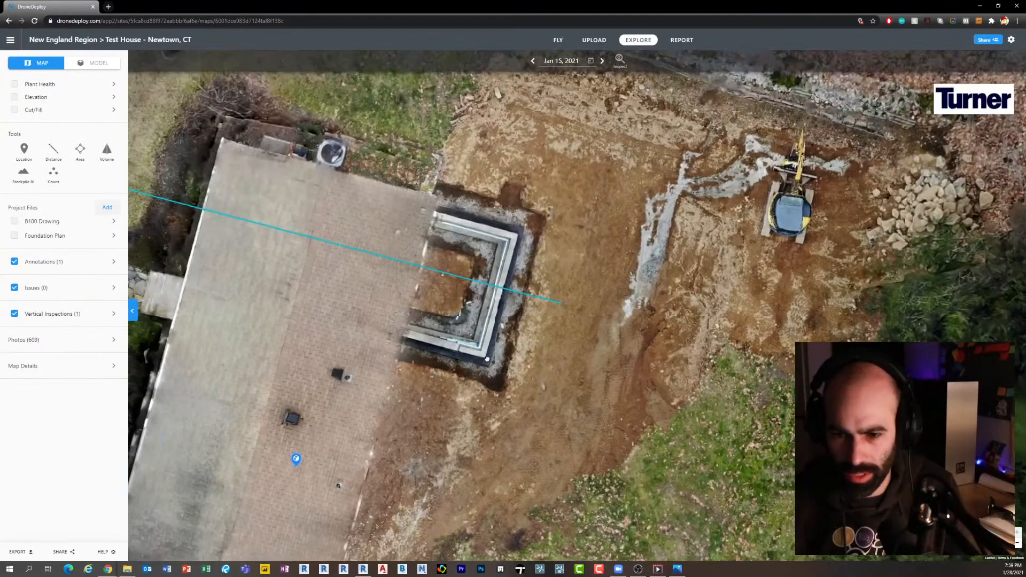
click(602, 60)
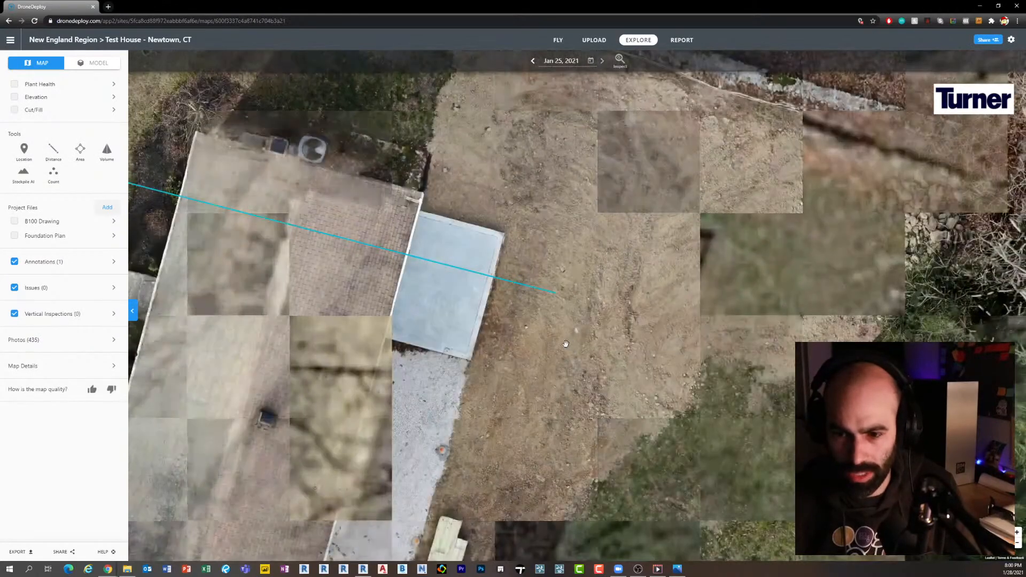
drag(561, 328, 528, 281)
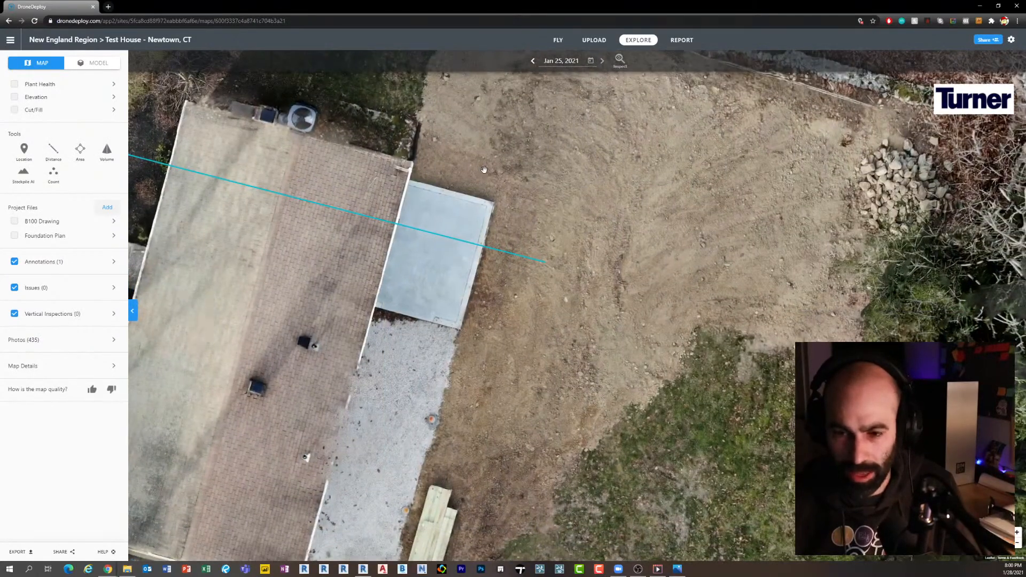
Inspect the foundation edge and gravel strip on the Jan 25 map, and return to the Jan 15, 2021 map
scroll(528, 282, up, 2)
scroll(544, 339, down, 3)
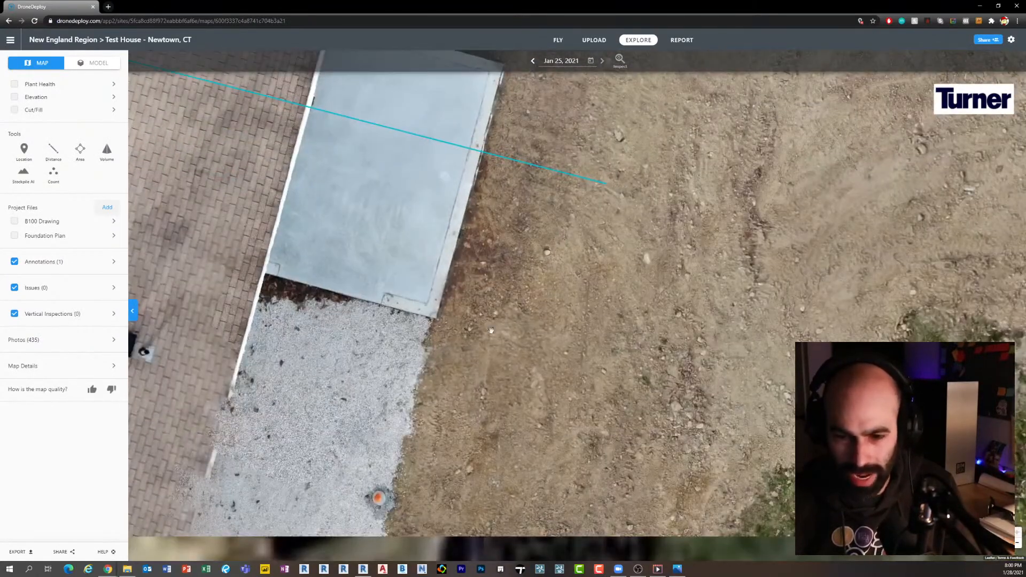
scroll(473, 307, down, 3)
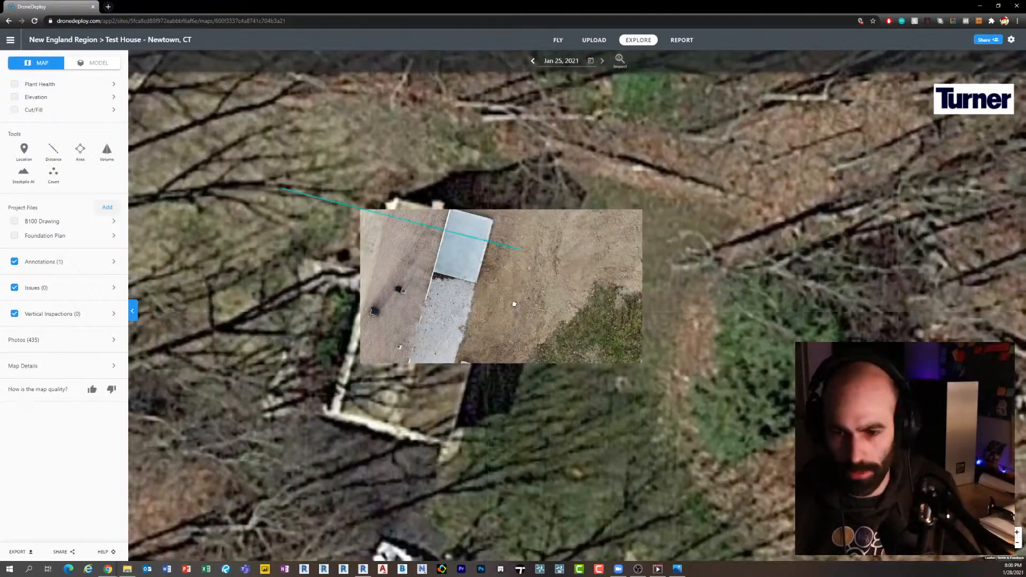
scroll(521, 157, up, 2)
click(532, 61)
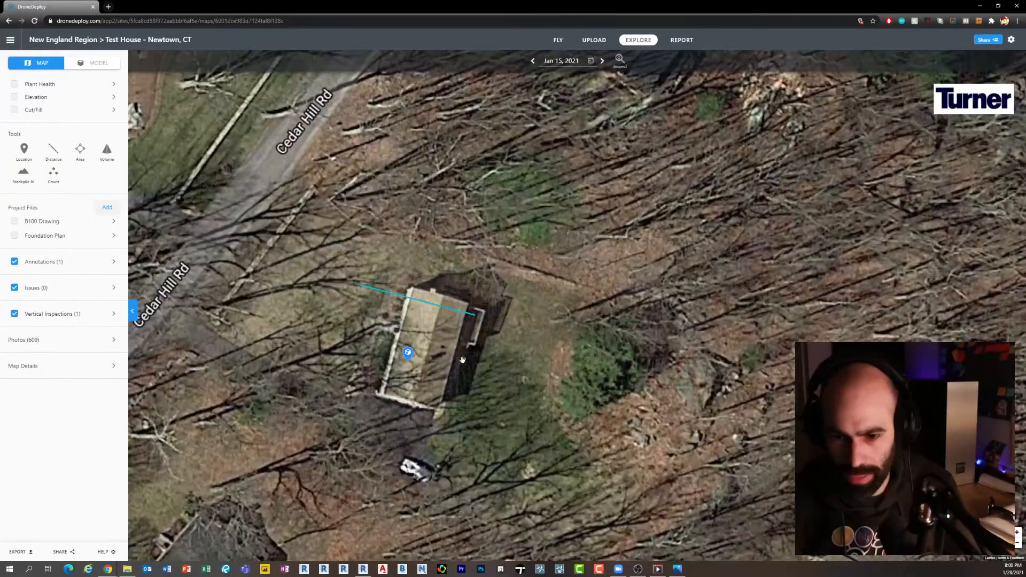
scroll(461, 357, up, 2)
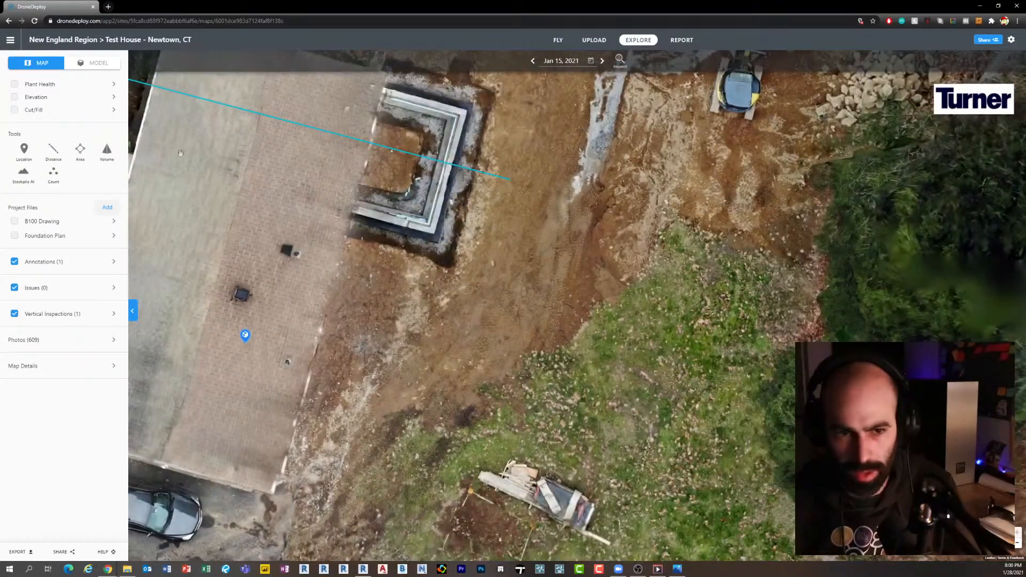
Display the Jan 15, 2021 3D model and inspect the house from the driveway side
click(93, 67)
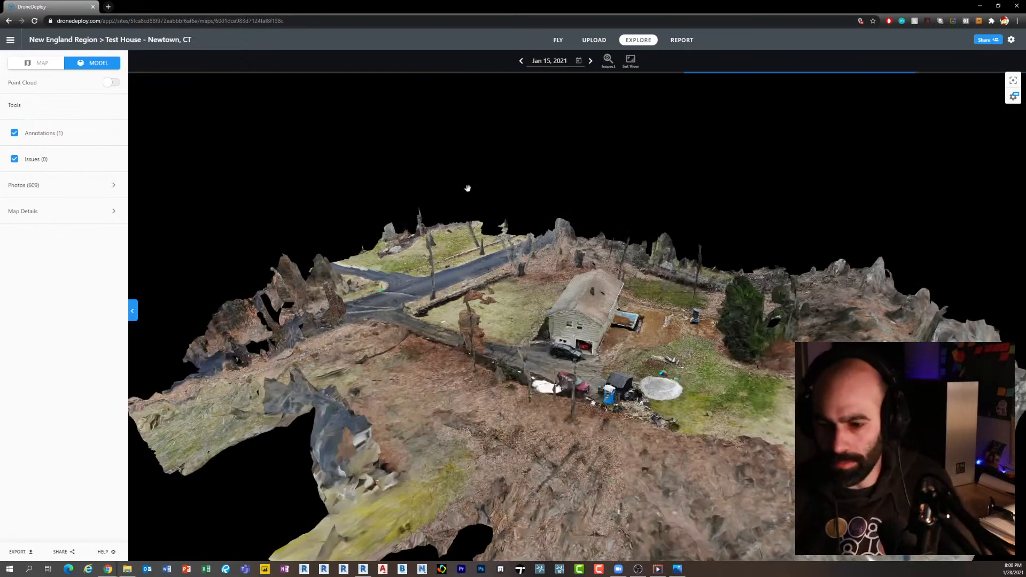
scroll(696, 346, up, 3)
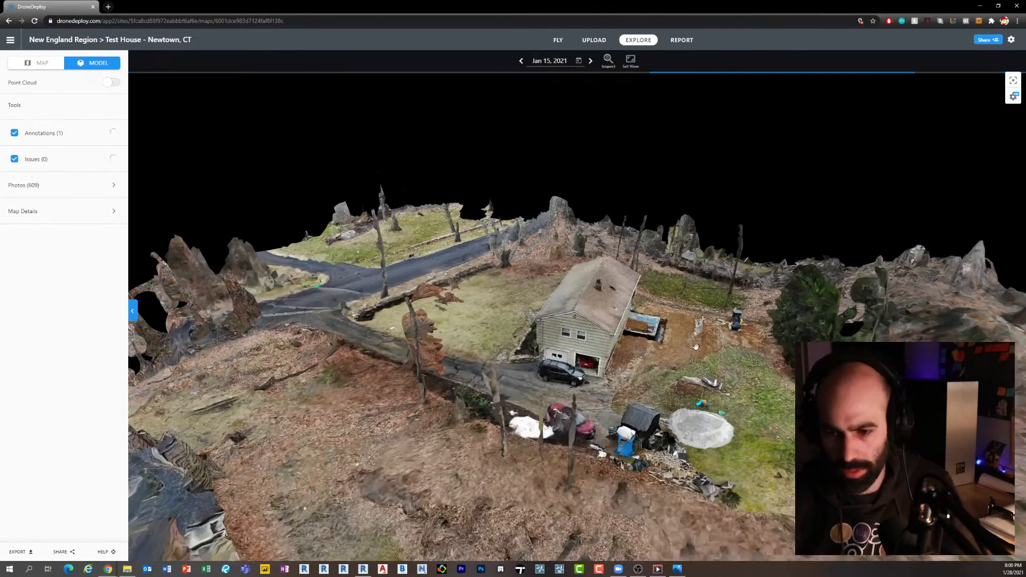
drag(696, 346, 537, 338)
scroll(623, 341, up, 4)
scroll(574, 301, up, 3)
scroll(574, 301, down, 2)
scroll(622, 336, up, 2)
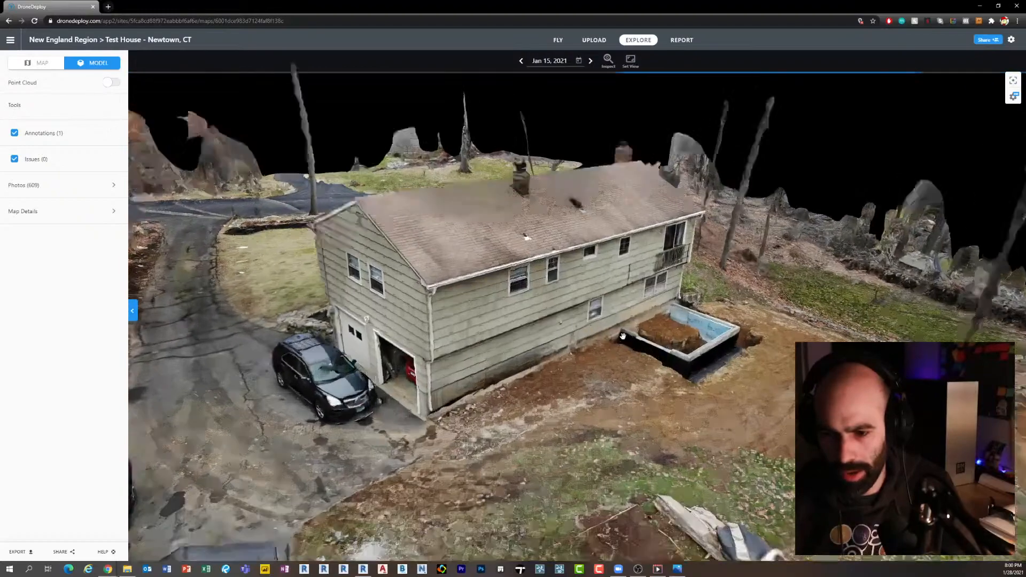
Examine the foundation excavation and adjoining house wall in the 3D model from the chimney side
scroll(624, 336, up, 2)
drag(639, 336, 585, 342)
drag(689, 345, 567, 346)
scroll(649, 347, down, 3)
scroll(574, 347, up, 2)
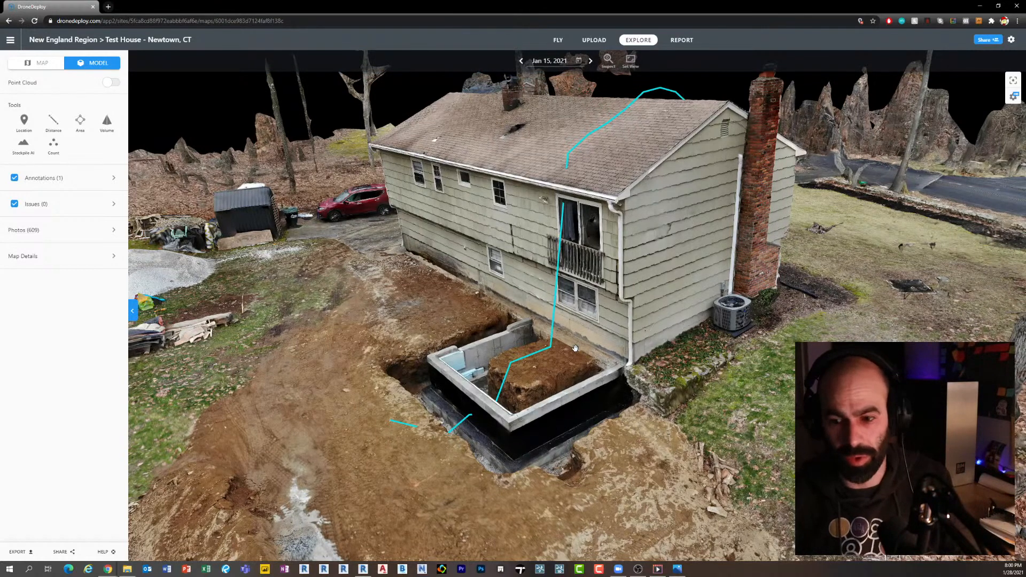
Inspect the blue insulation, footing and gravel inside the new foundation walls at close range
drag(638, 339, 618, 267)
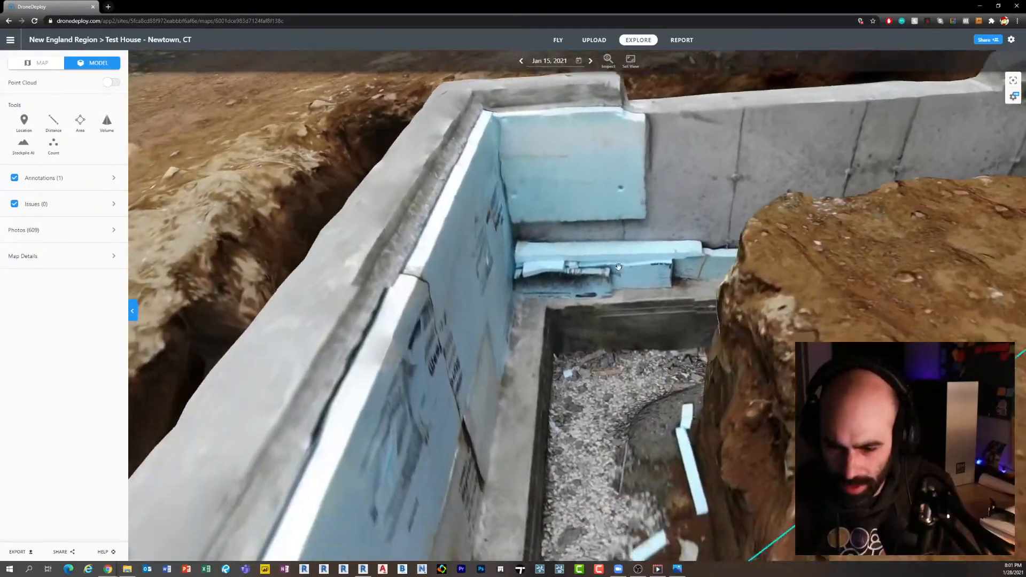
right_drag(618, 267, 619, 246)
drag(614, 262, 608, 217)
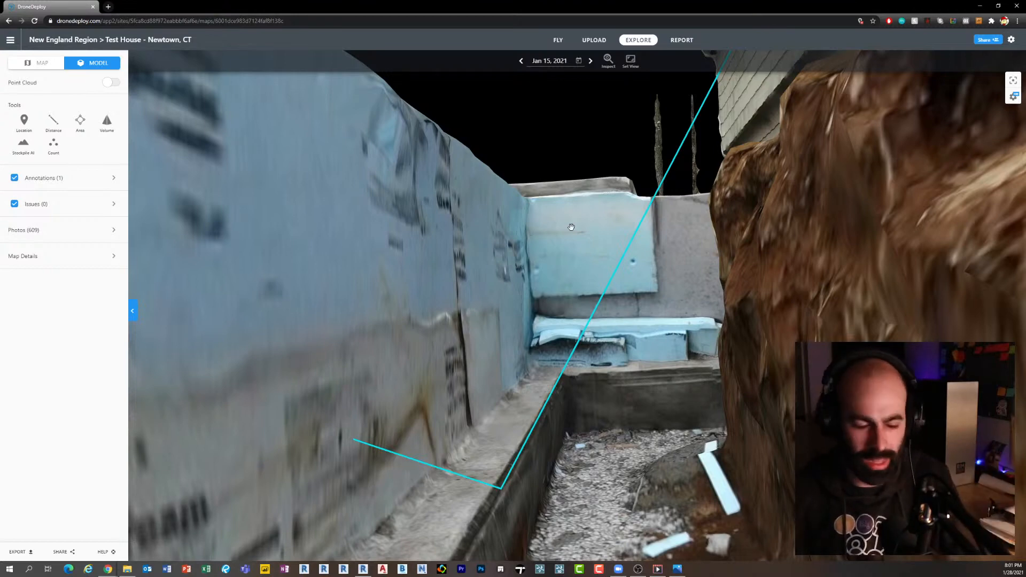
drag(555, 220, 581, 298)
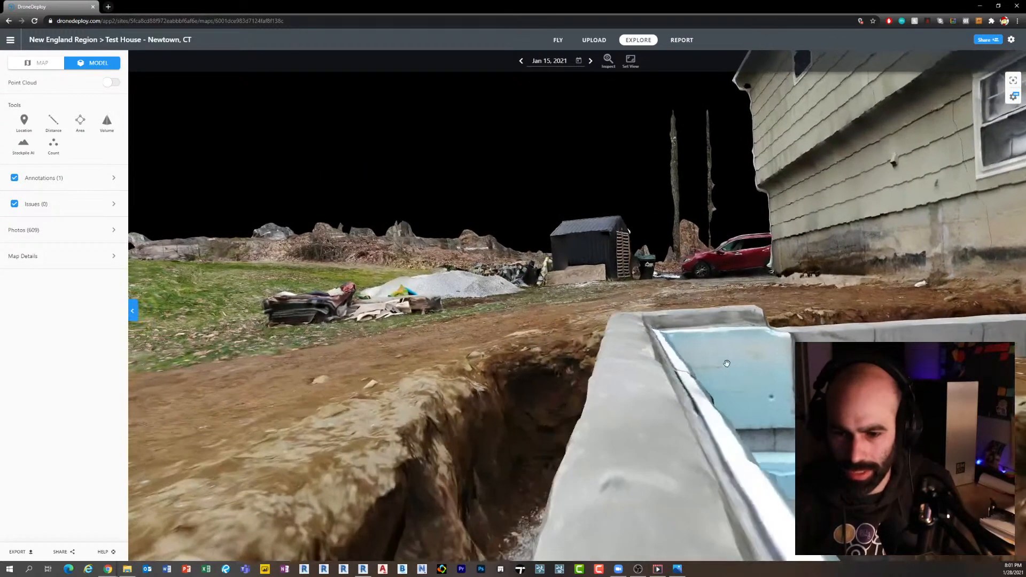
Examine the black waterproofing, footing and trench along the outside of the foundation wall
drag(727, 363, 630, 391)
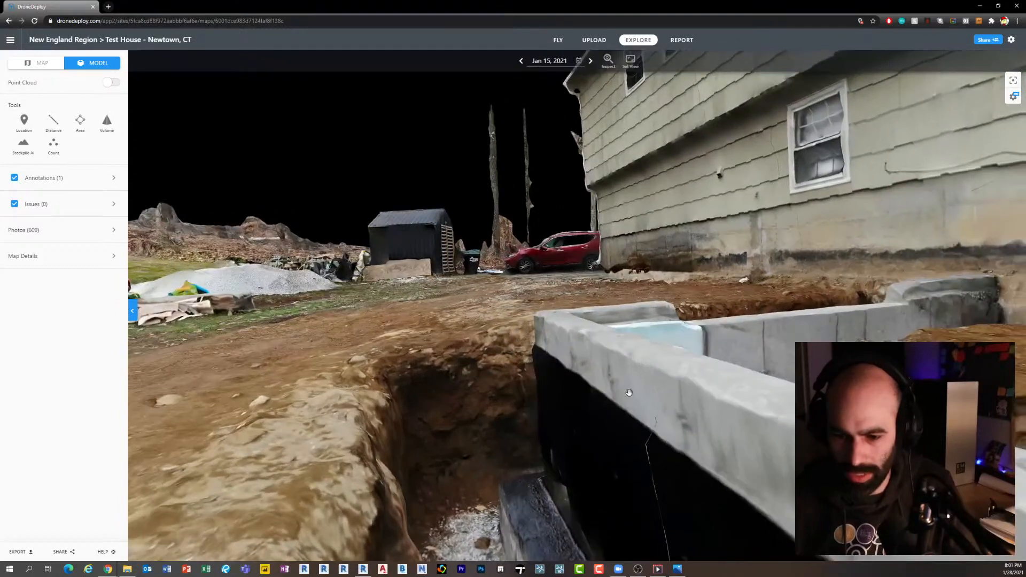
right_drag(630, 391, 645, 257)
drag(634, 323, 616, 351)
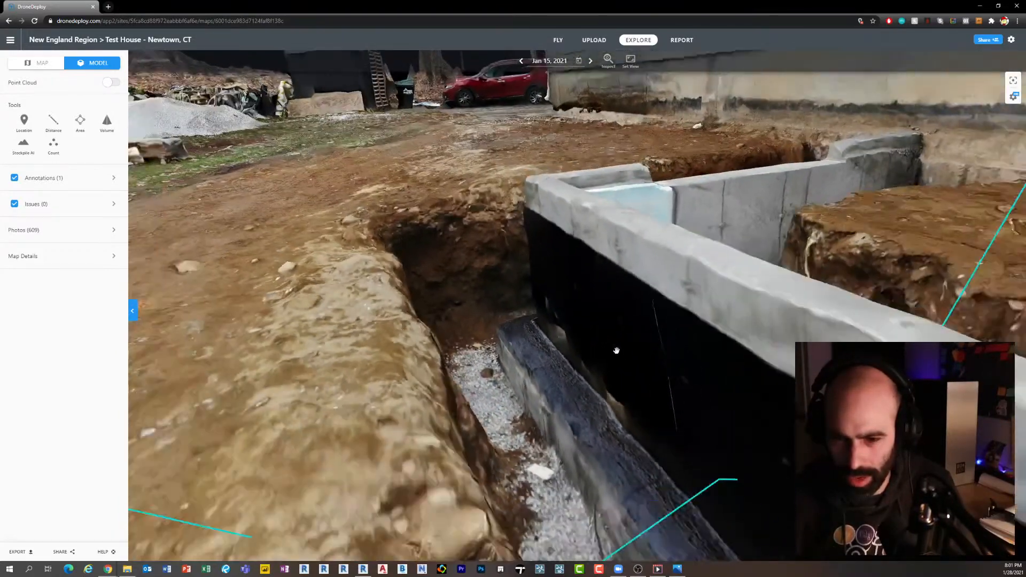
scroll(617, 342, down, 3)
right_drag(620, 323, 655, 320)
drag(695, 281, 689, 323)
Inspect where the foundation walls meet the house, including the windows and soil mound there
right_drag(689, 323, 544, 350)
drag(545, 350, 625, 270)
right_drag(625, 270, 591, 350)
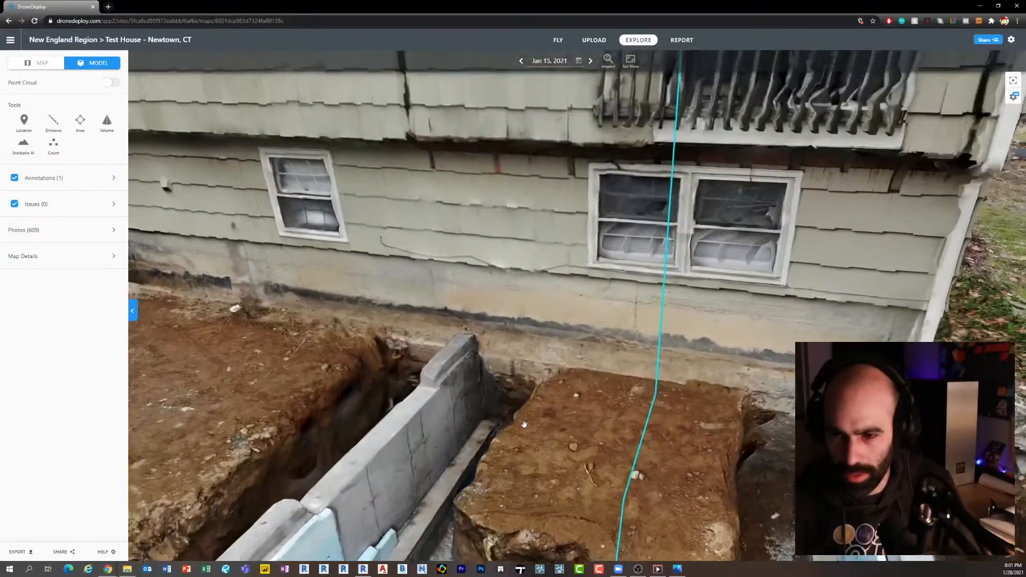
drag(590, 350, 618, 332)
drag(421, 337, 598, 322)
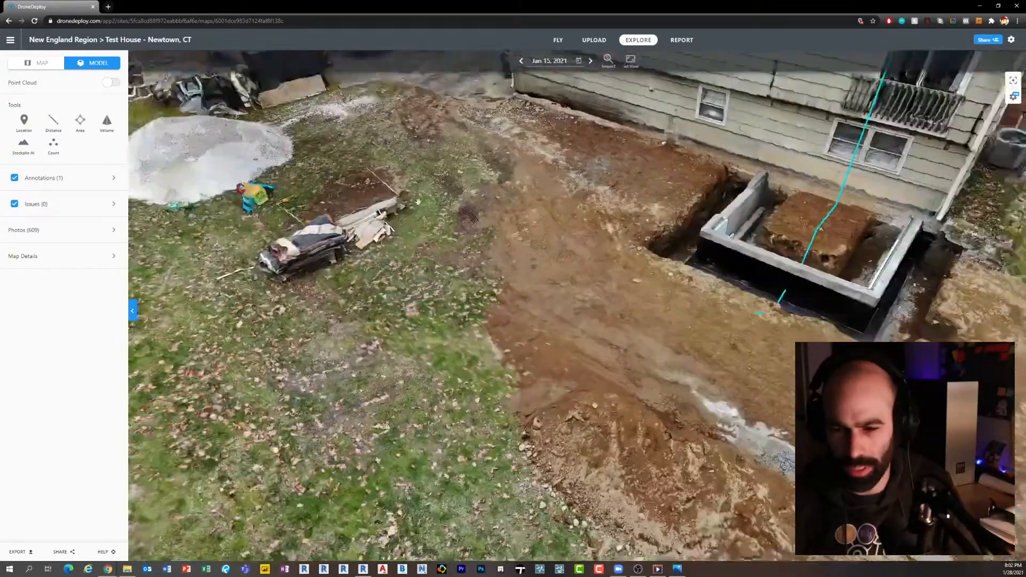
Measure the house lengthwise with a distance line about 56 ft long over the roof, from the driveway corner to the chimney-side yard
drag(418, 202, 479, 194)
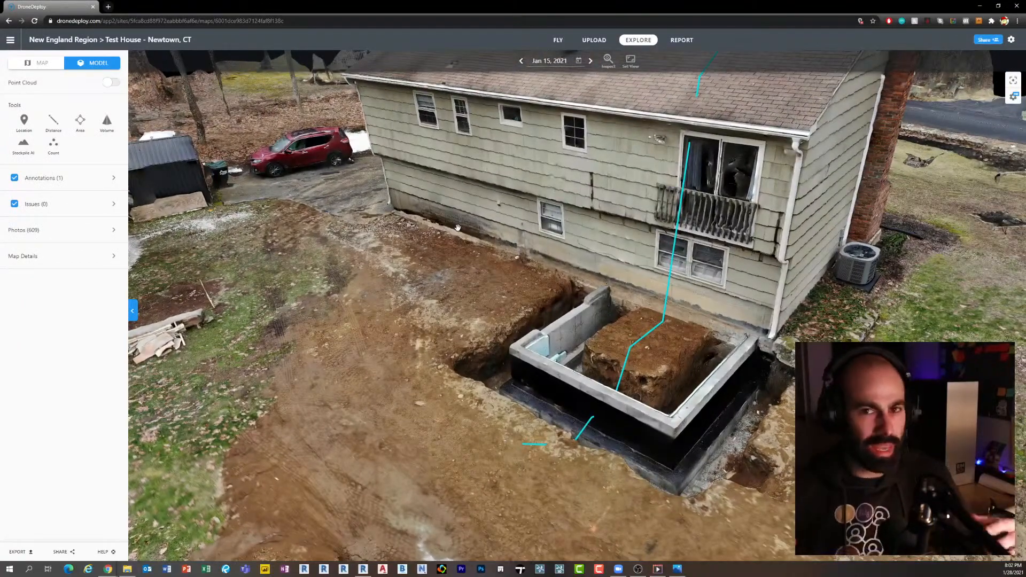
drag(623, 284, 525, 253)
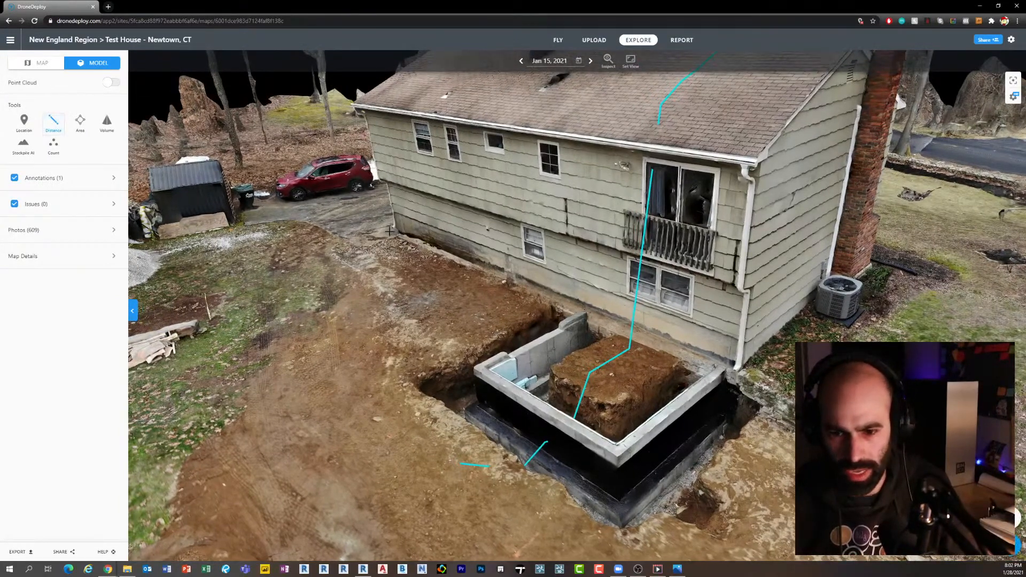
click(381, 220)
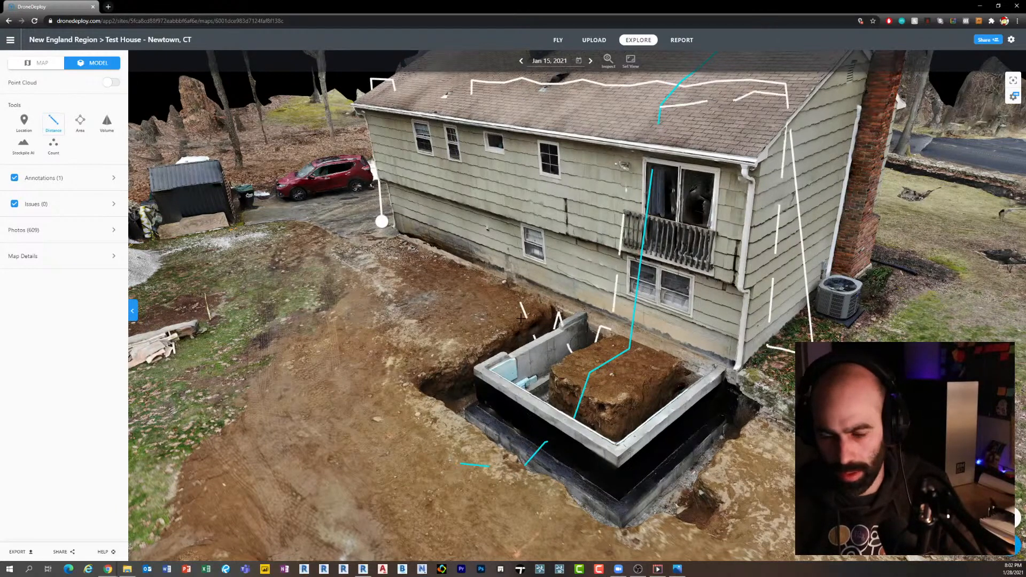
double_click(813, 359)
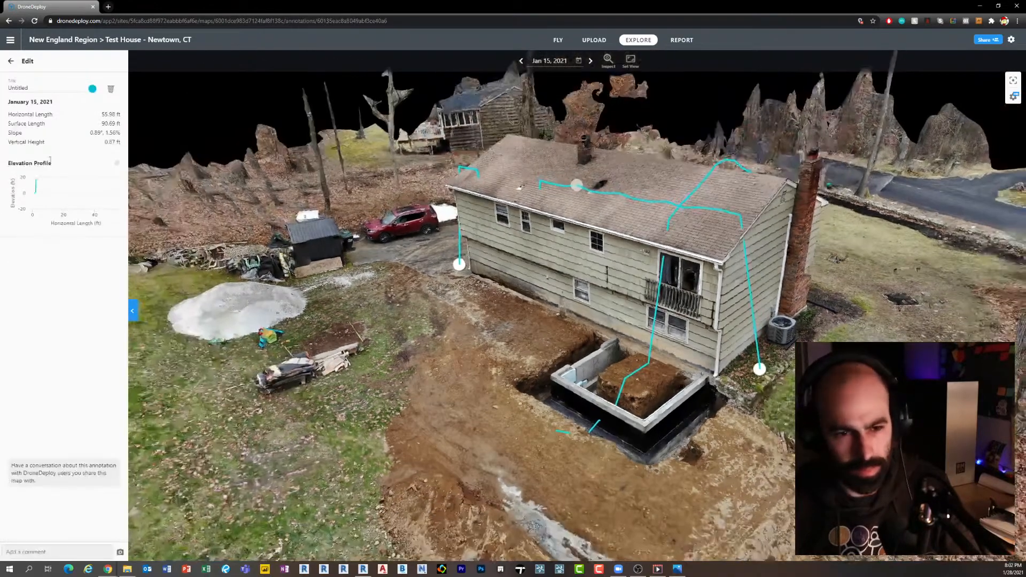
Review the new distance line's elevation profile and horizontal length, and examine its path over the house
mouse_move(57, 193)
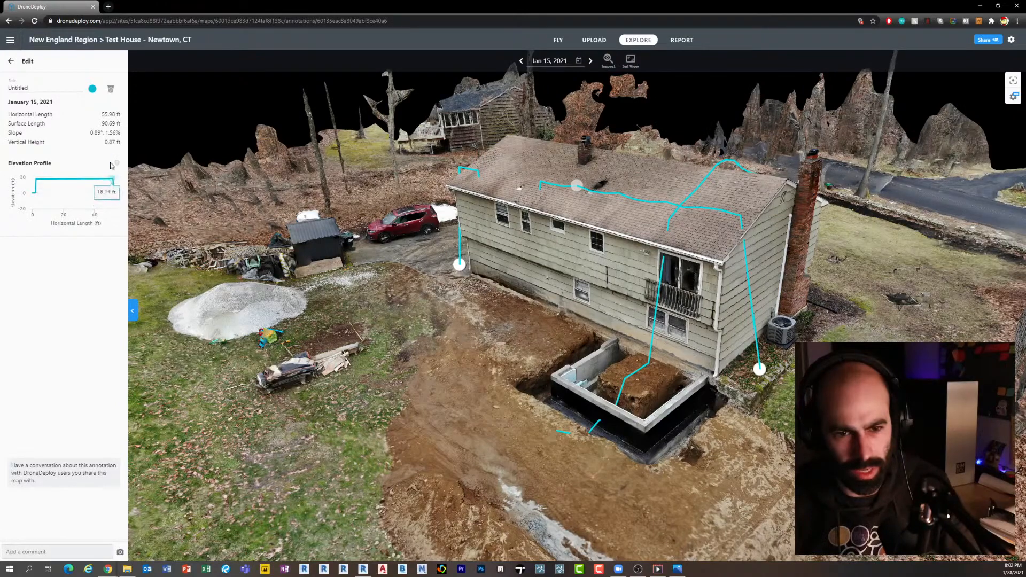
drag(101, 115, 124, 115)
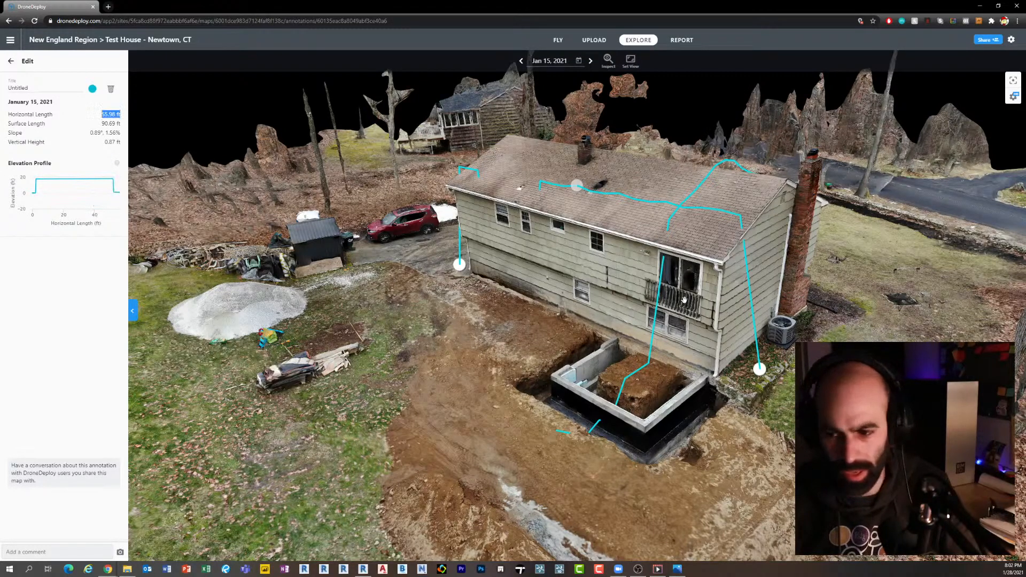
scroll(683, 300, up, 5)
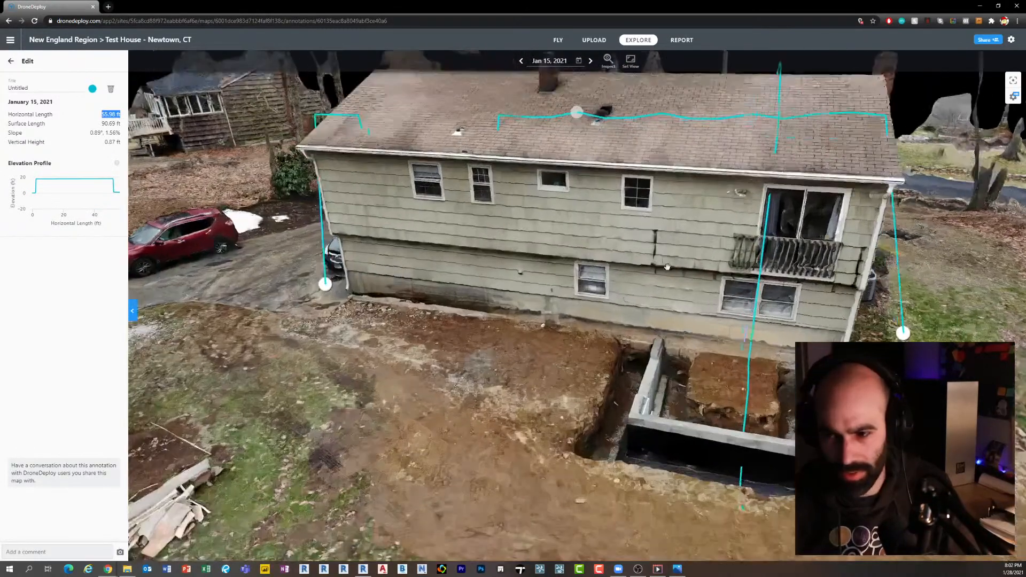
drag(667, 266, 619, 270)
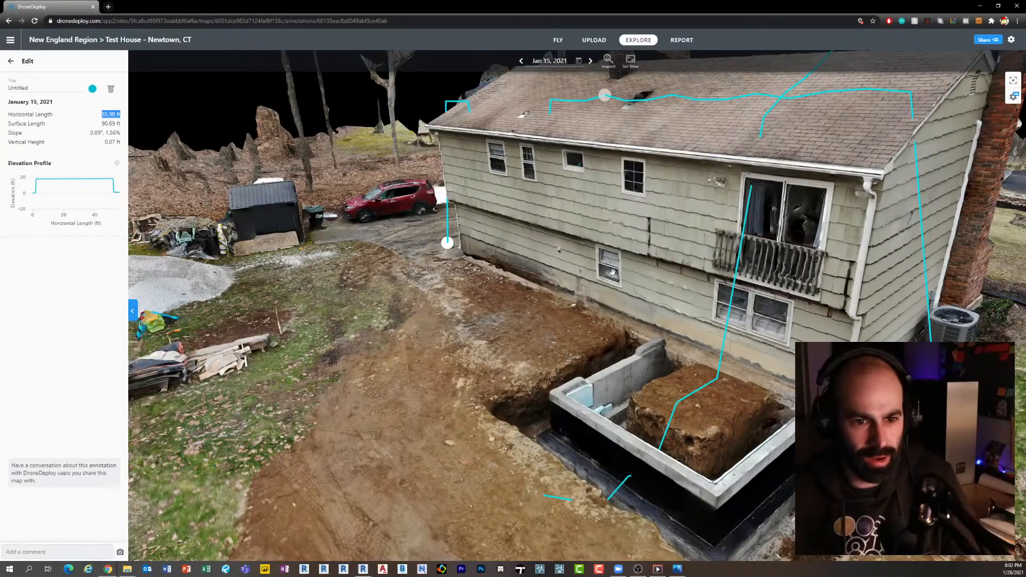
drag(557, 216, 400, 176)
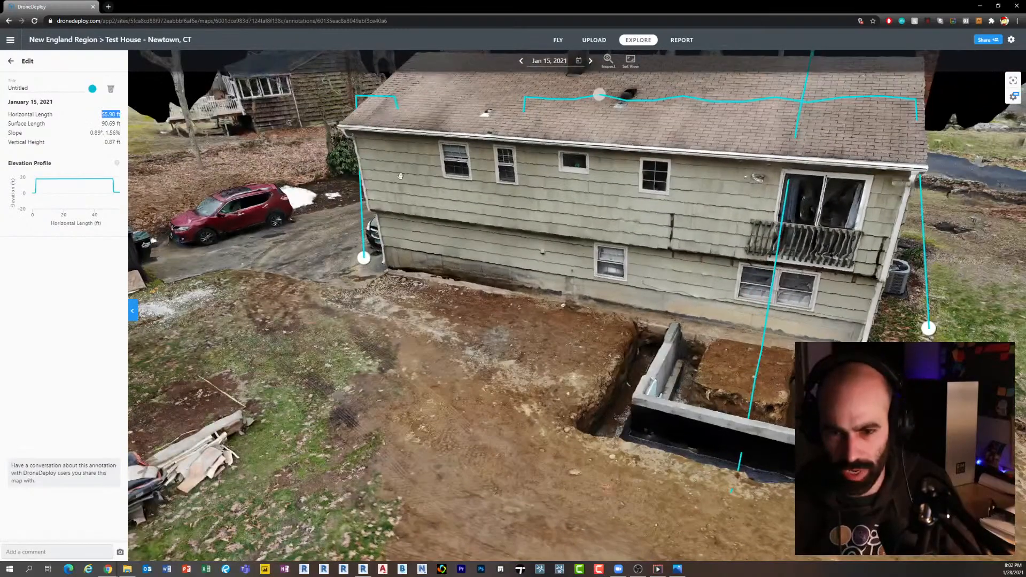
Close the distance line's details and examine the gravel pile near the black shed
drag(471, 231, 585, 319)
scroll(585, 319, up, 5)
scroll(585, 319, down, 2)
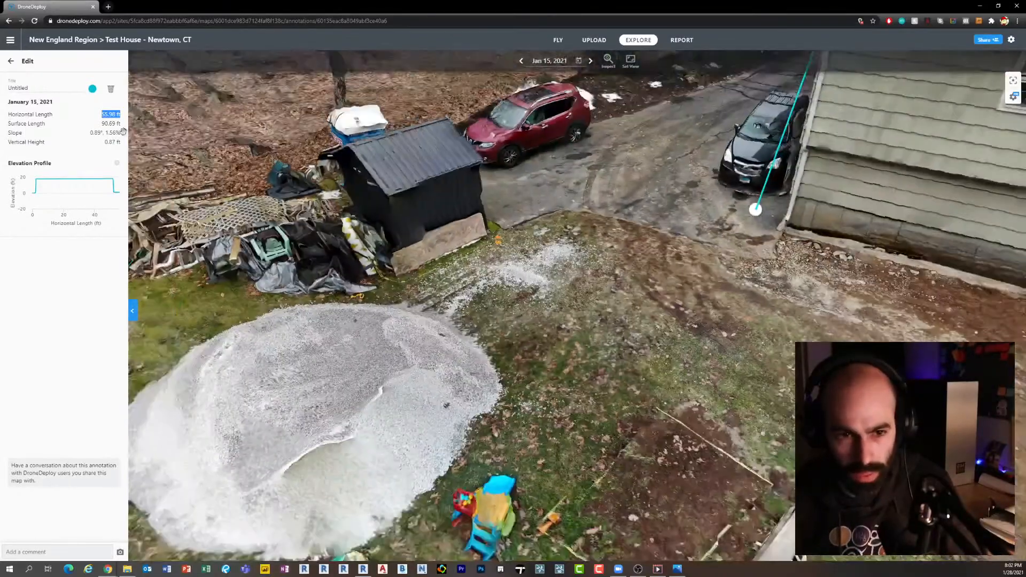
click(10, 61)
drag(424, 350, 528, 321)
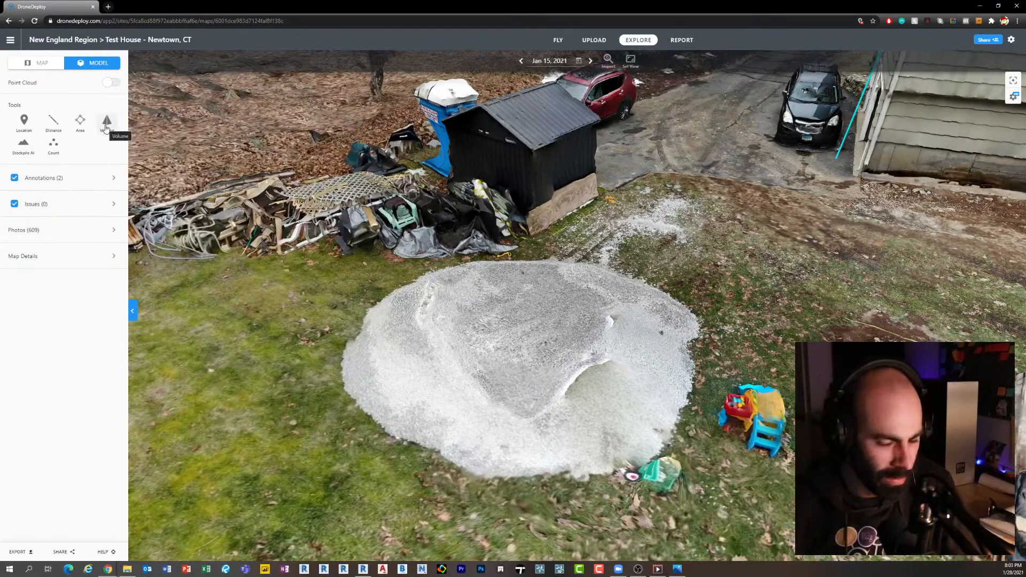
Measure the gravel pile's volume with a closed outline of about 309 ft² around its base
click(107, 127)
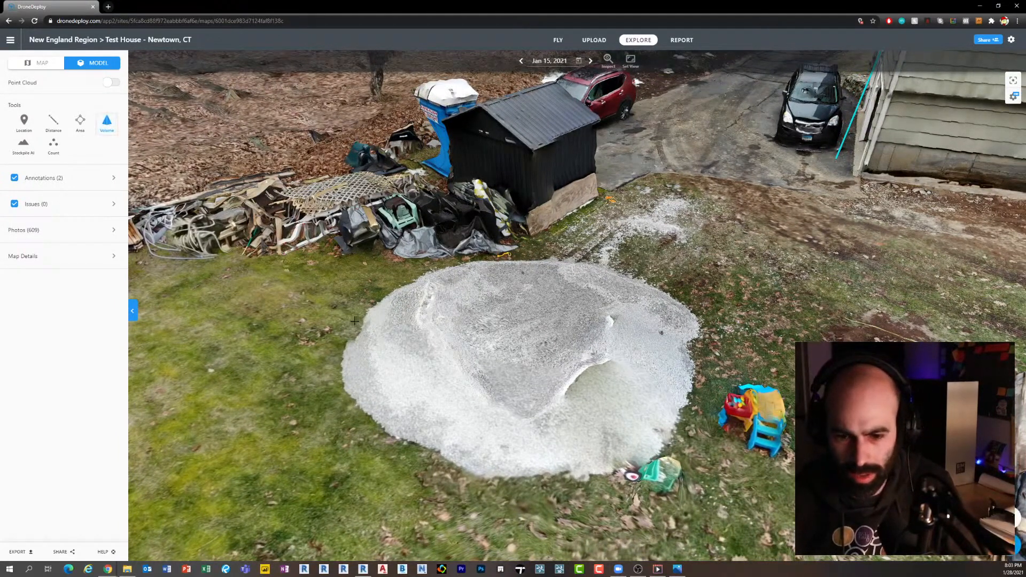
click(333, 322)
click(373, 280)
click(419, 249)
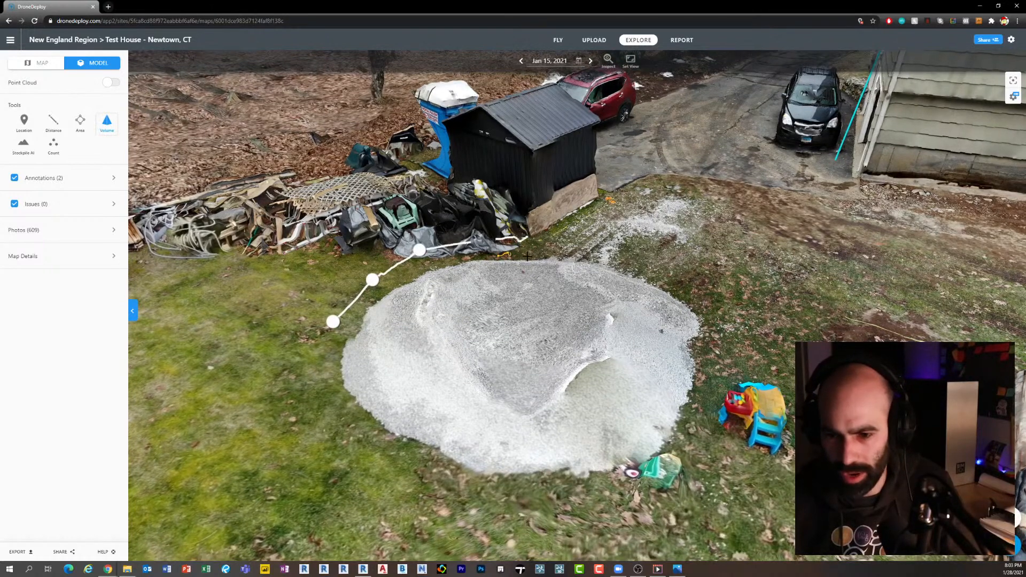
click(526, 235)
click(648, 254)
click(699, 289)
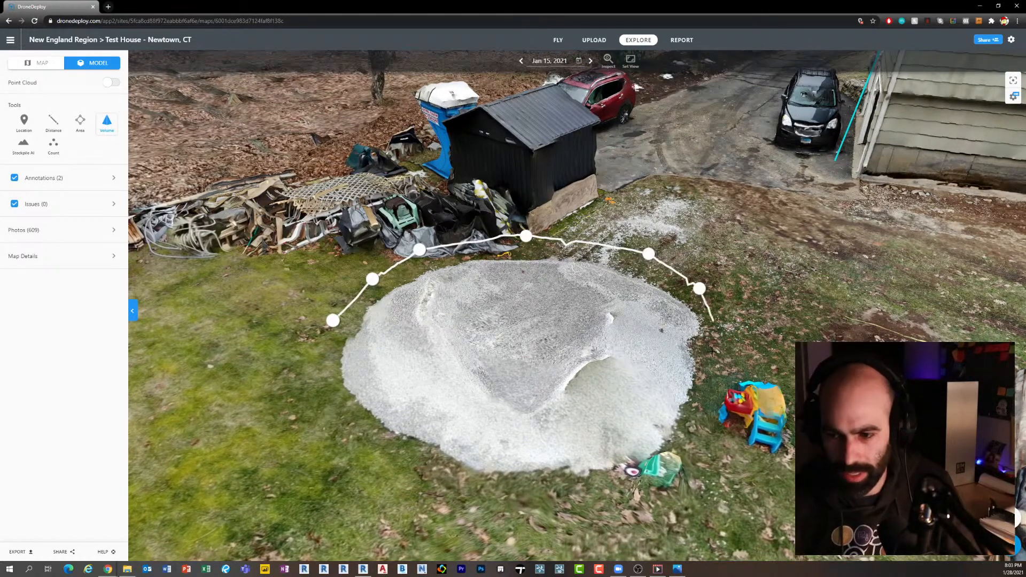
click(713, 331)
click(698, 398)
click(652, 454)
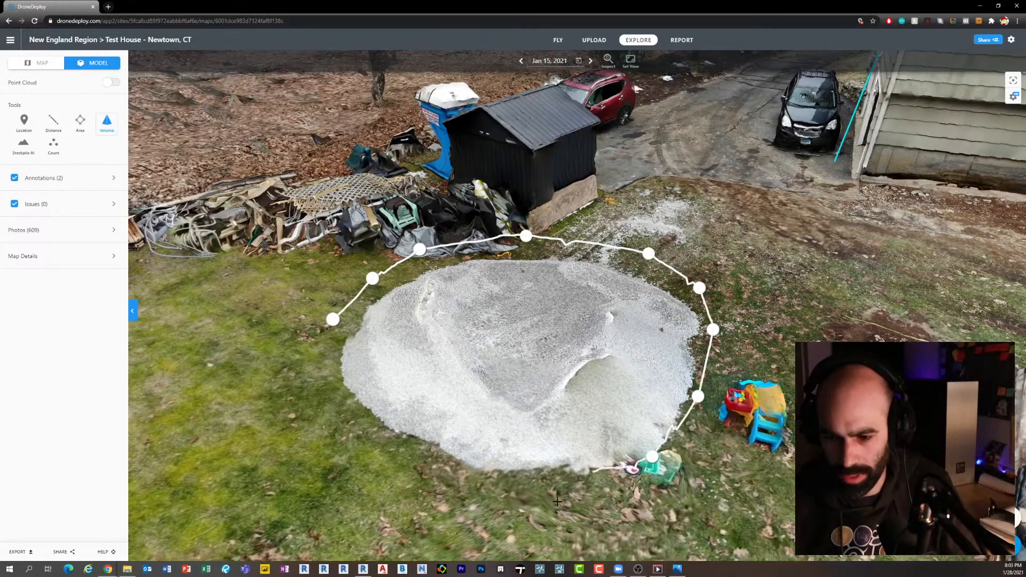
click(557, 468)
click(406, 451)
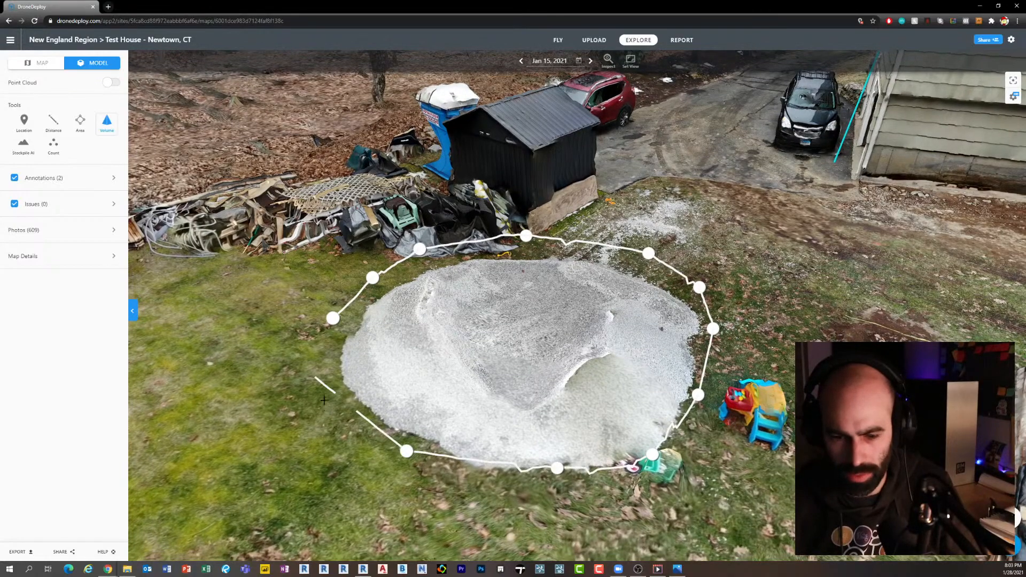
click(315, 370)
click(333, 319)
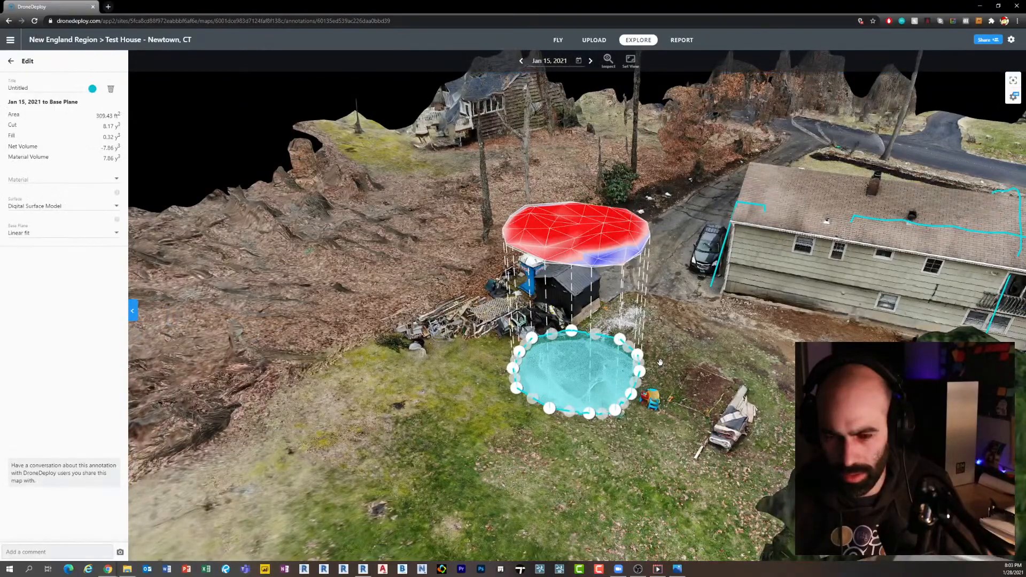
Try the Lowest point and Custom Elevation base planes for the gravel pile's volume, and return the base plane to Linear fit
mouse_move(660, 363)
mouse_down()
mouse_move(681, 346)
mouse_move(601, 366)
mouse_move(676, 396)
mouse_up()
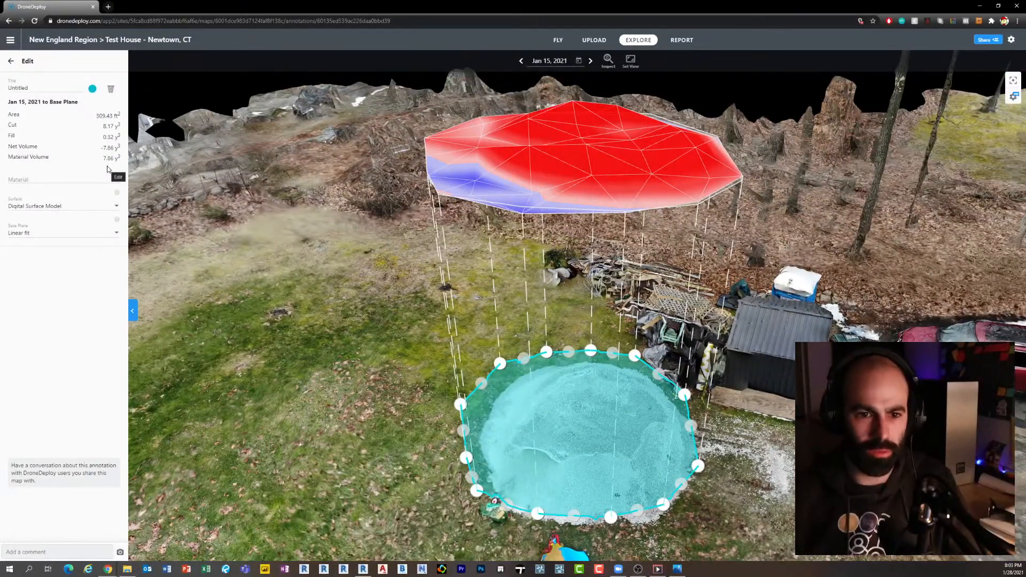
click(46, 233)
click(51, 254)
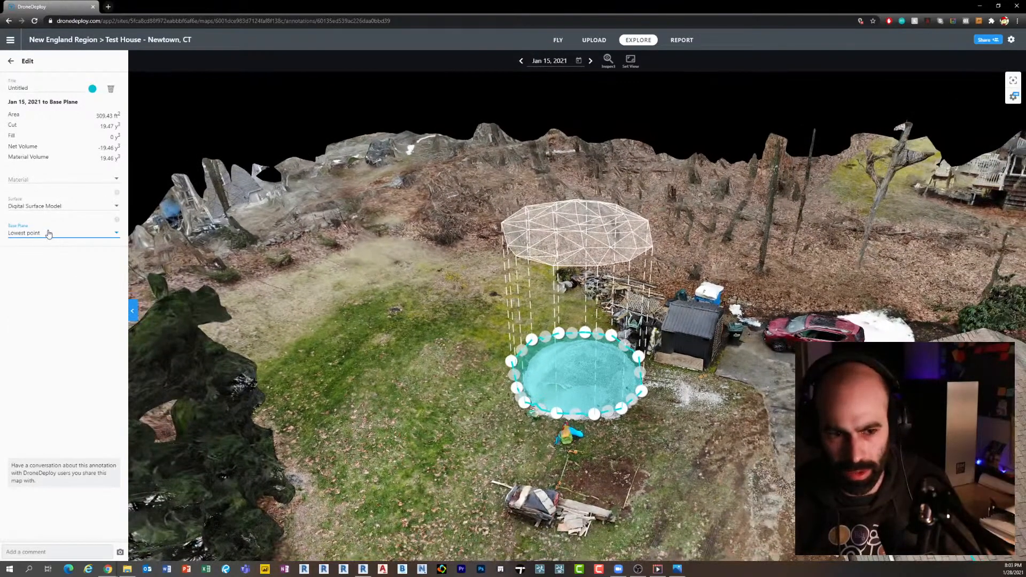
click(48, 234)
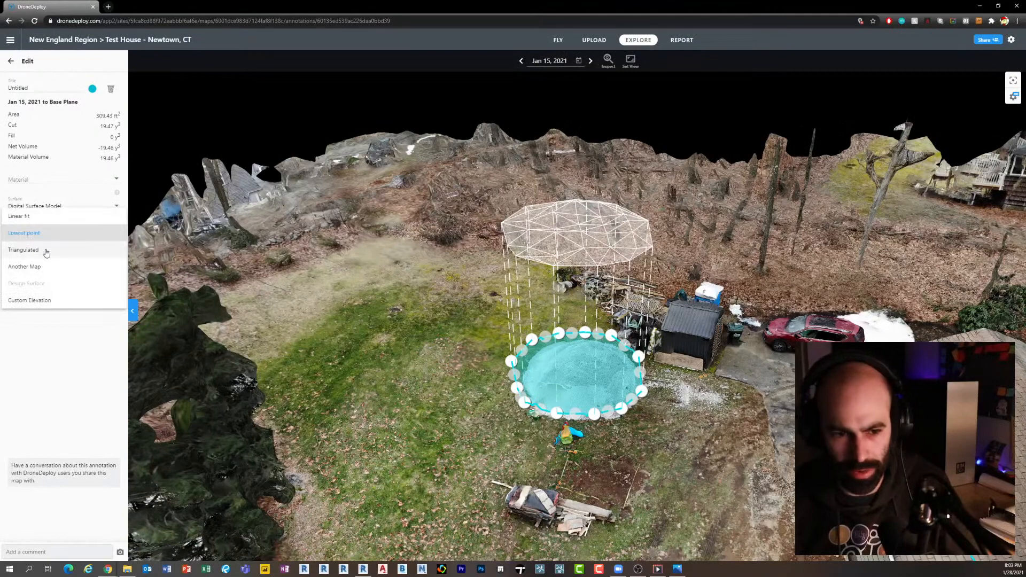
click(51, 299)
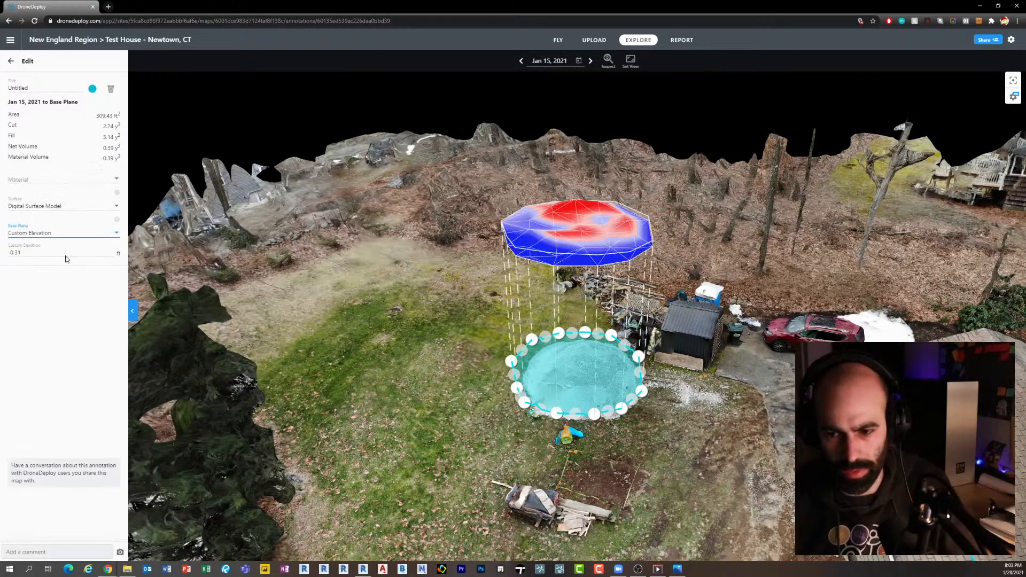
scroll(634, 336, up, 2)
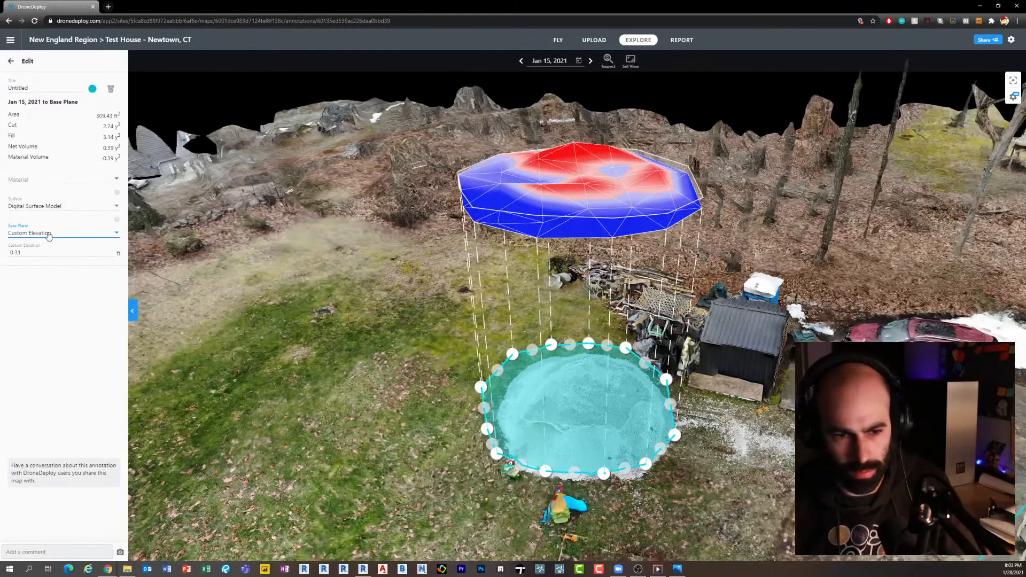
click(49, 233)
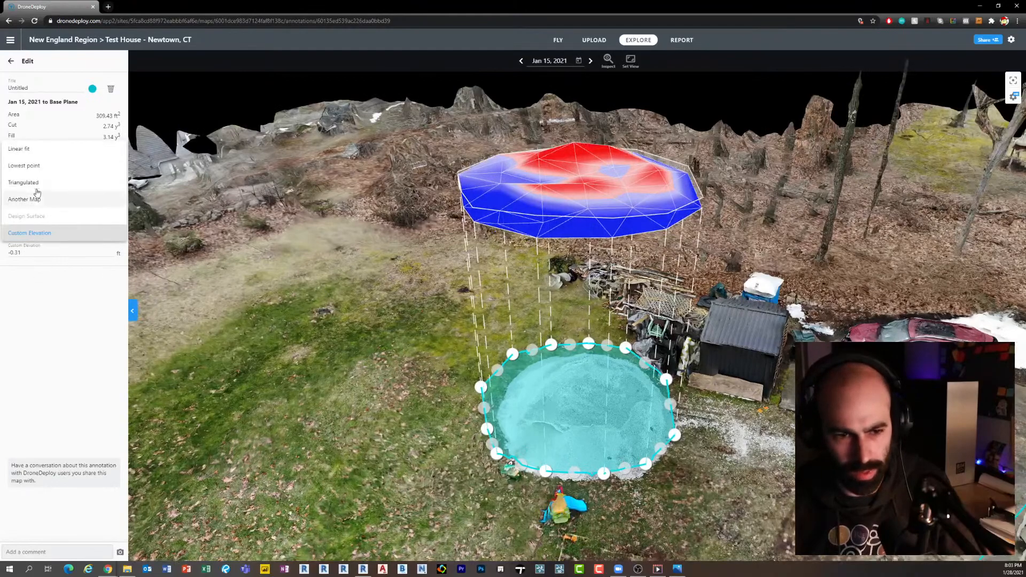
click(27, 159)
Examine the gravel pile's outline and cut-and-fill surface from several sides, and close the volume details
drag(497, 410, 537, 408)
scroll(566, 414, up, 5)
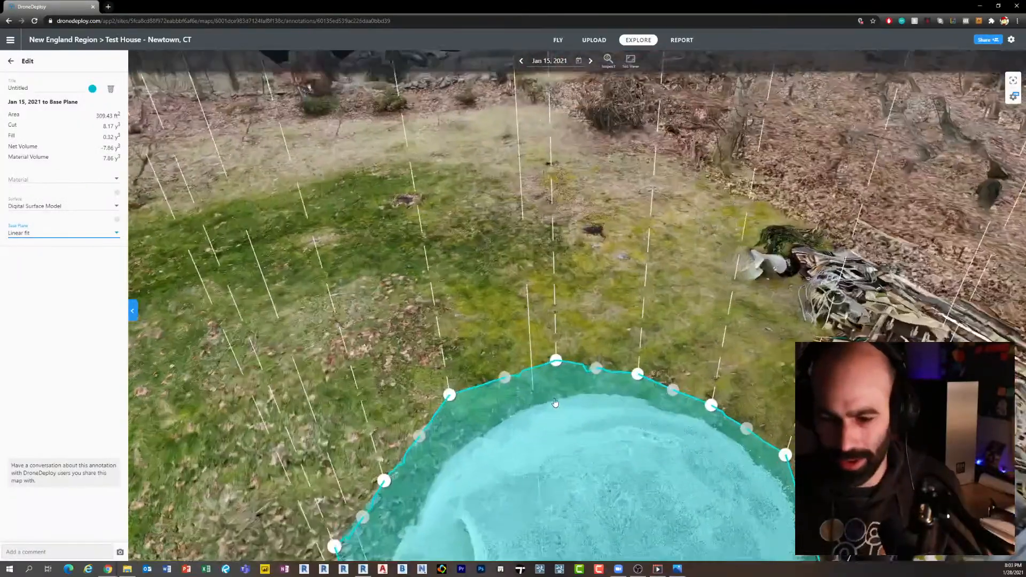
scroll(554, 401, down, 4)
scroll(541, 382, down, 4)
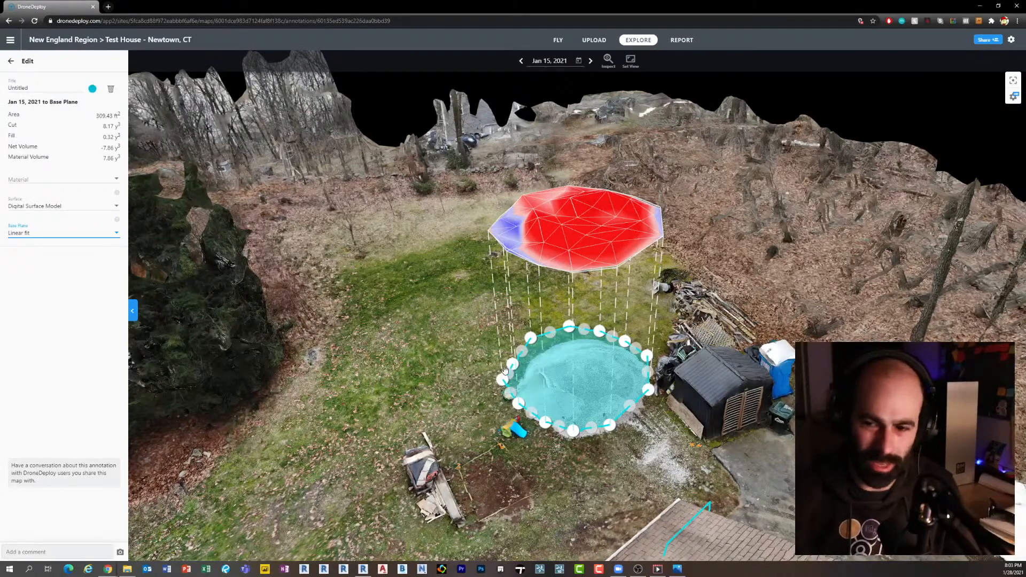
drag(498, 340, 626, 379)
right_drag(626, 379, 488, 374)
drag(488, 373, 534, 374)
right_drag(548, 360, 522, 363)
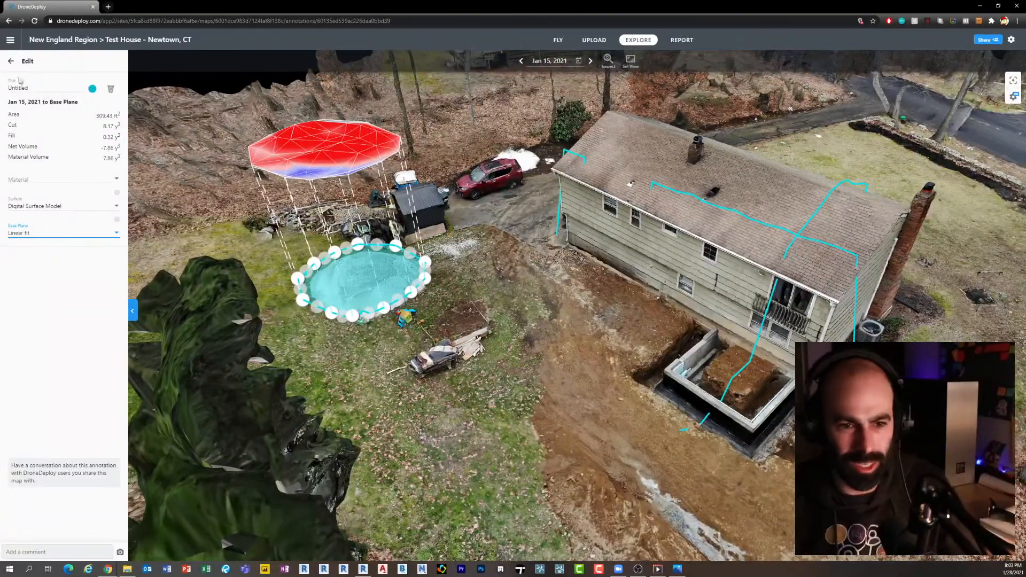
click(10, 61)
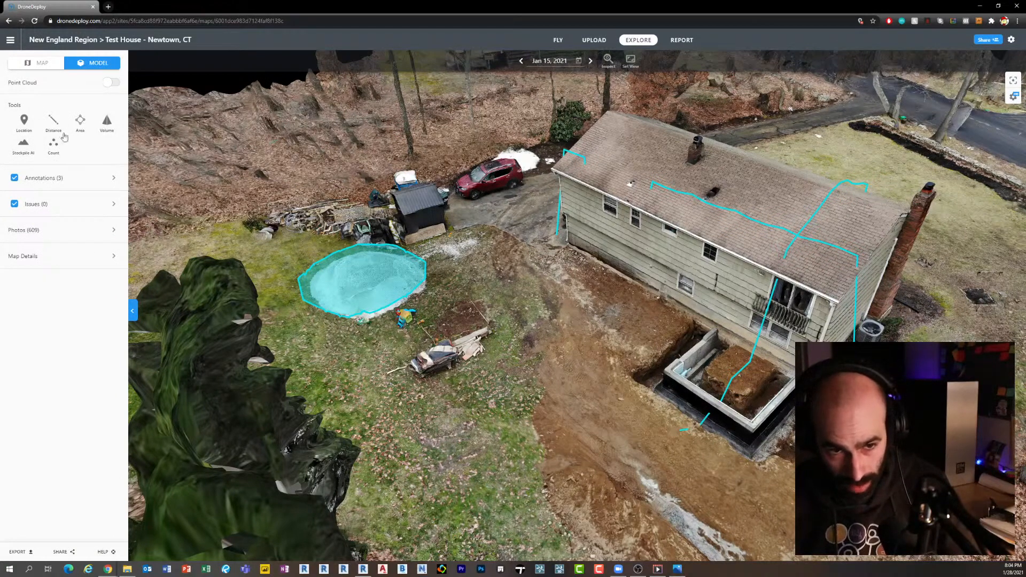
Measure a yard area of about 1043 ft² beside the foundation, from the lumber pile to the house wall and around the excavation
click(79, 122)
click(440, 376)
click(528, 318)
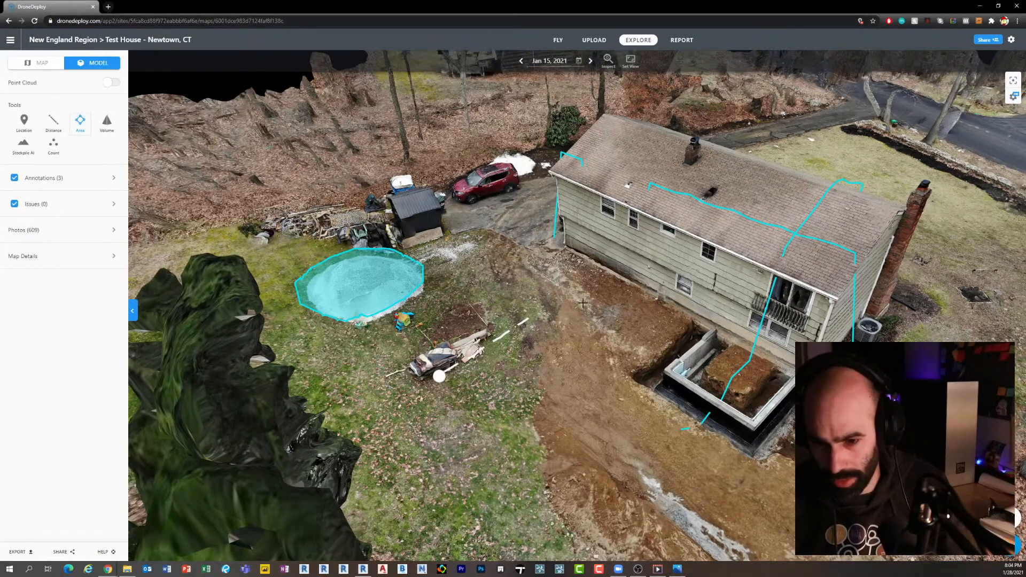
click(619, 280)
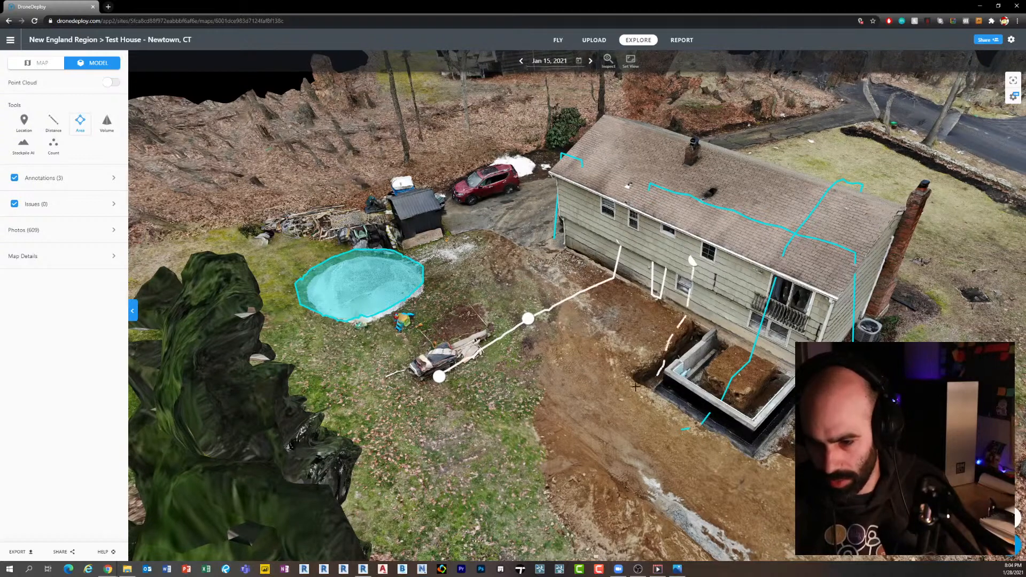
click(647, 536)
click(431, 426)
click(439, 376)
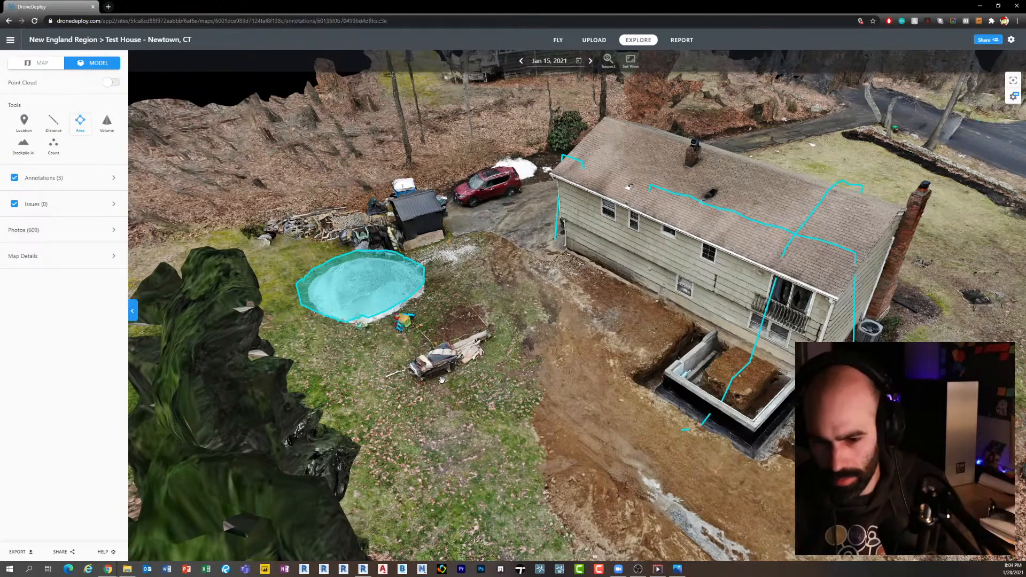
Examine how the yard area follows the terrain and house wall, review its area and surface area, and close its details
drag(596, 449, 546, 380)
right_drag(615, 446, 561, 403)
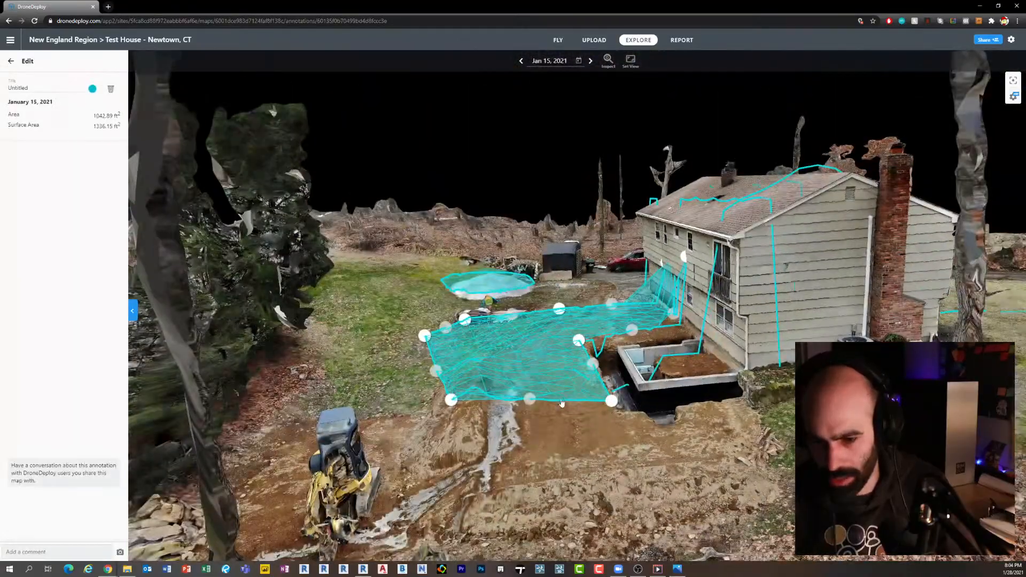
drag(561, 403, 565, 517)
right_drag(565, 517, 587, 452)
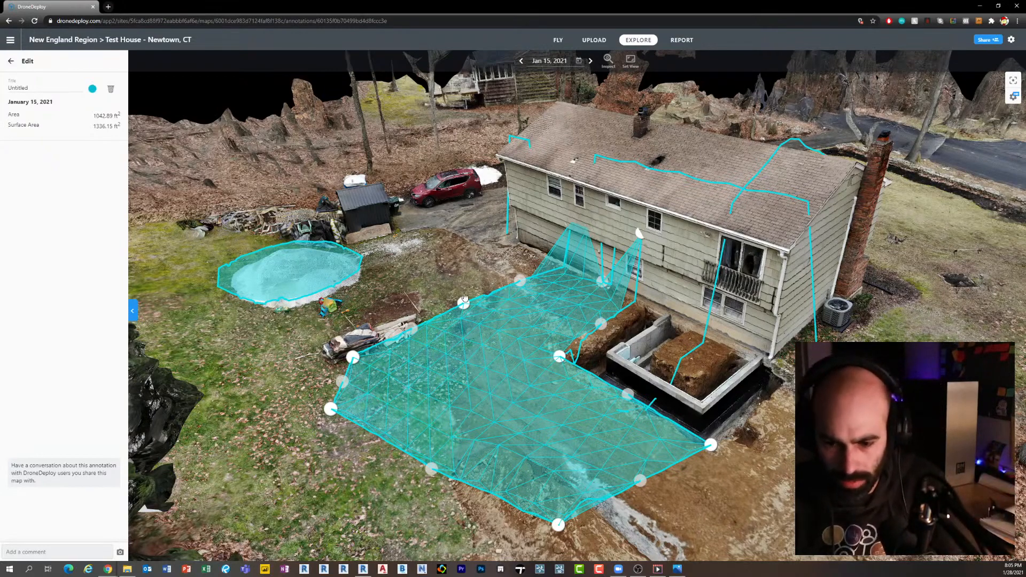
scroll(321, 283, down, 5)
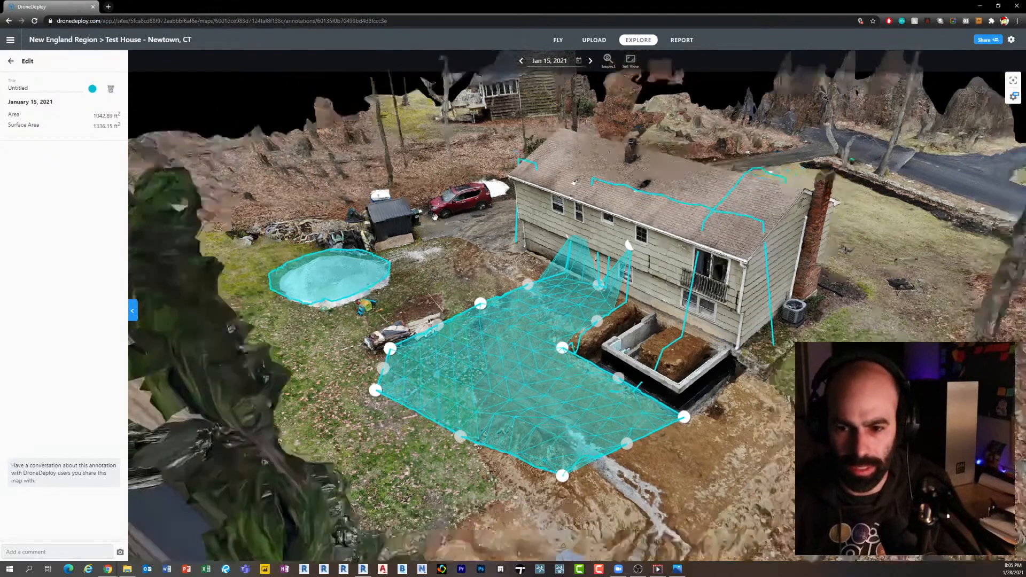
scroll(561, 374, up, 3)
scroll(566, 273, up, 3)
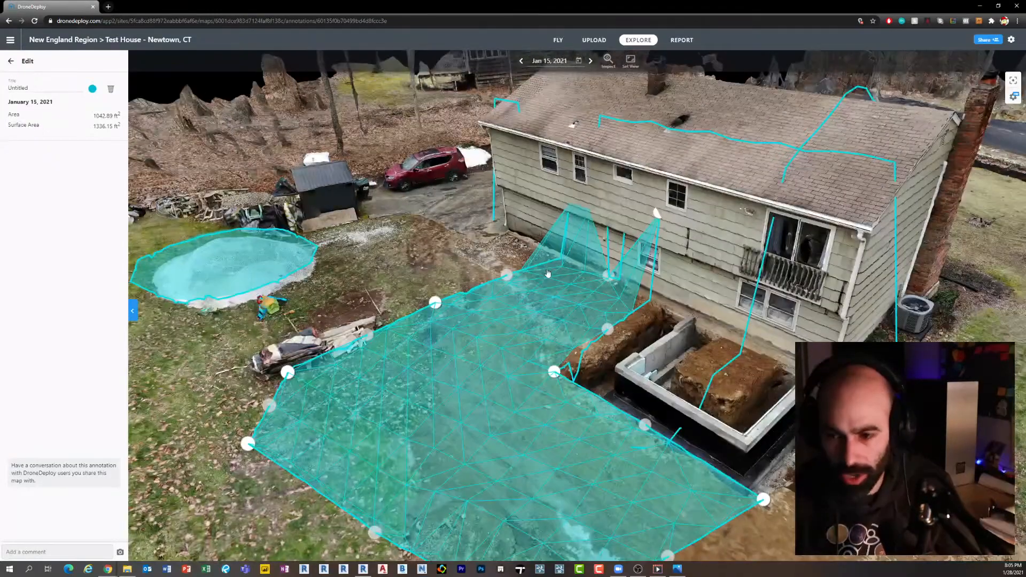
scroll(550, 275, down, 3)
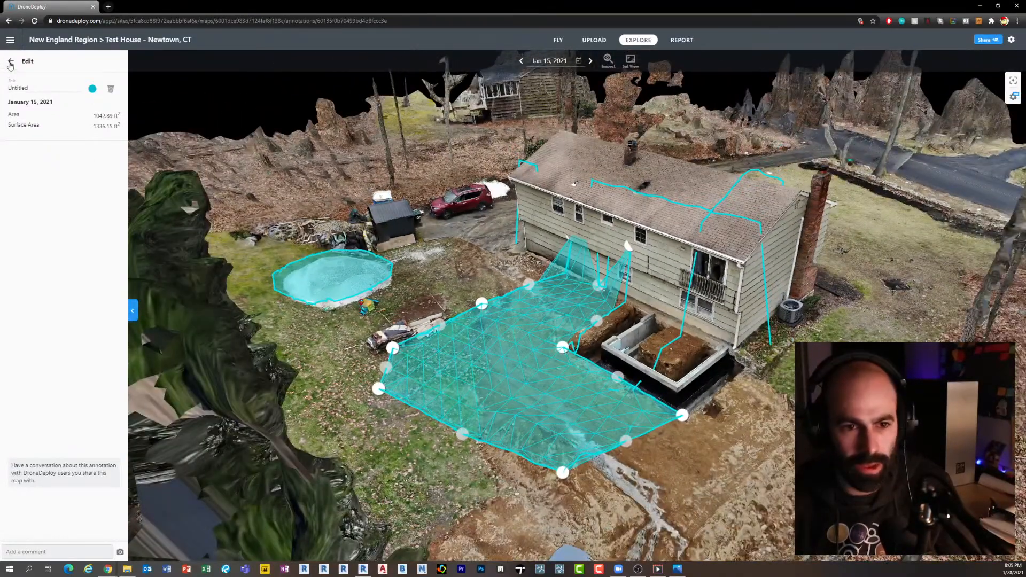
click(10, 62)
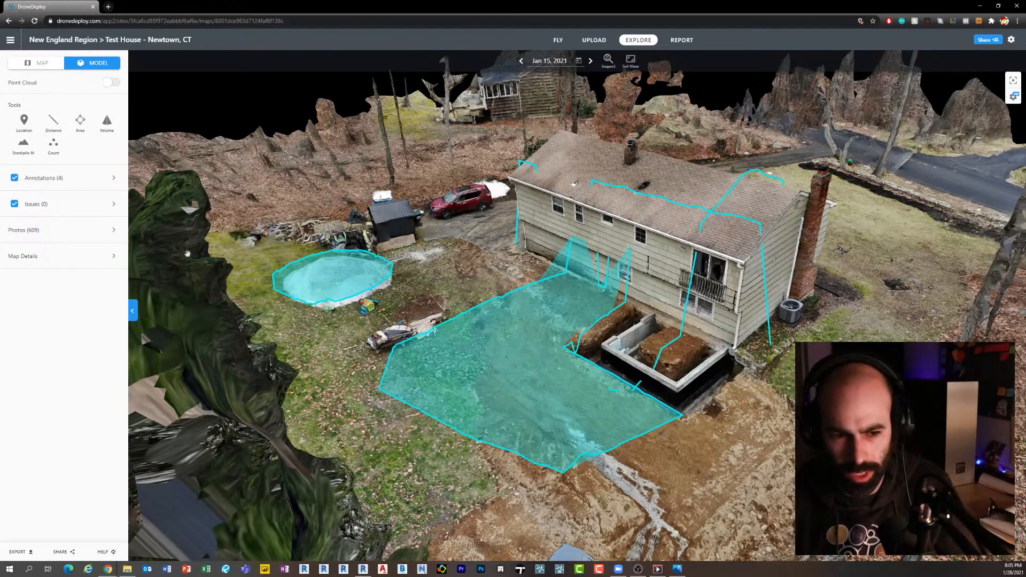
Show the map's source photos and examine the camera positions around and above the house
click(113, 230)
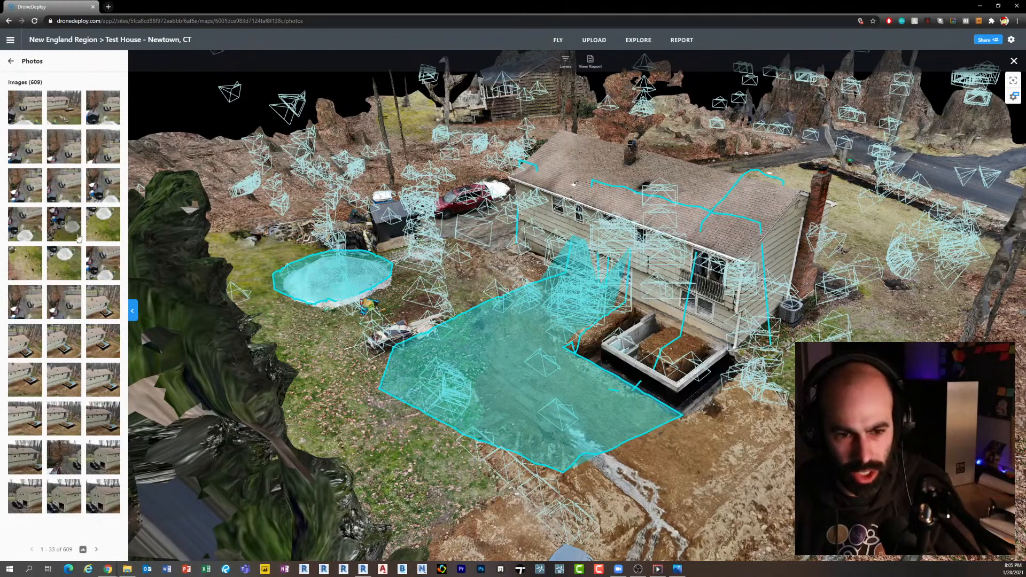
scroll(400, 318, down, 10)
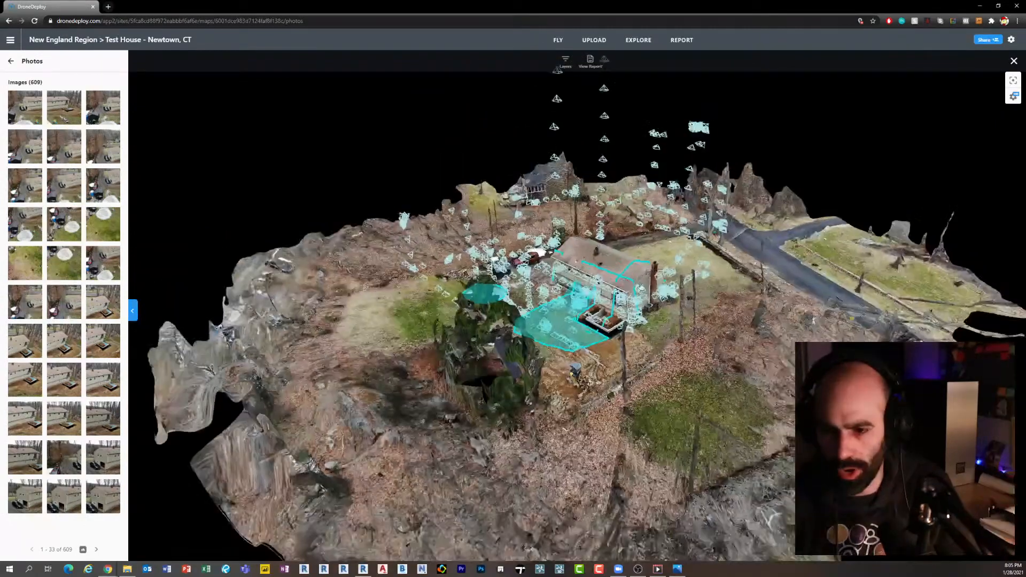
scroll(790, 174, up, 3)
scroll(725, 146, down, 5)
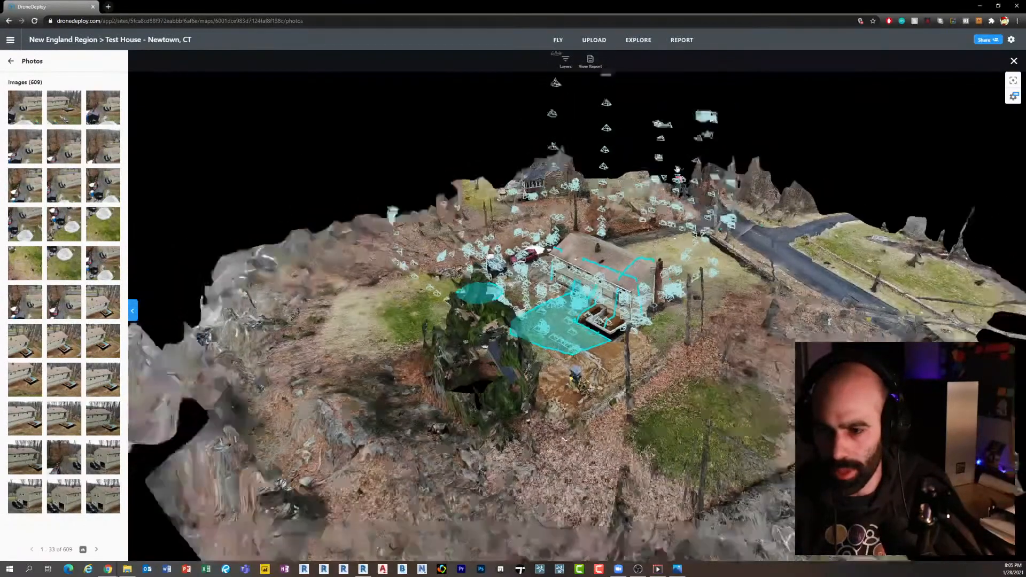
drag(726, 147, 699, 163)
right_drag(699, 163, 677, 270)
drag(678, 270, 658, 432)
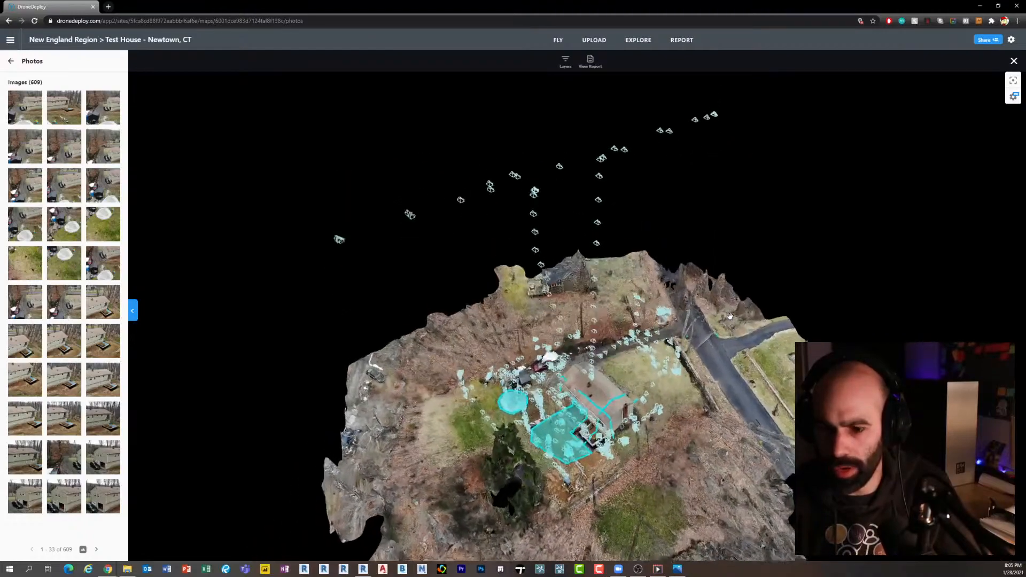
scroll(658, 433, up, 3)
scroll(658, 433, up, 6)
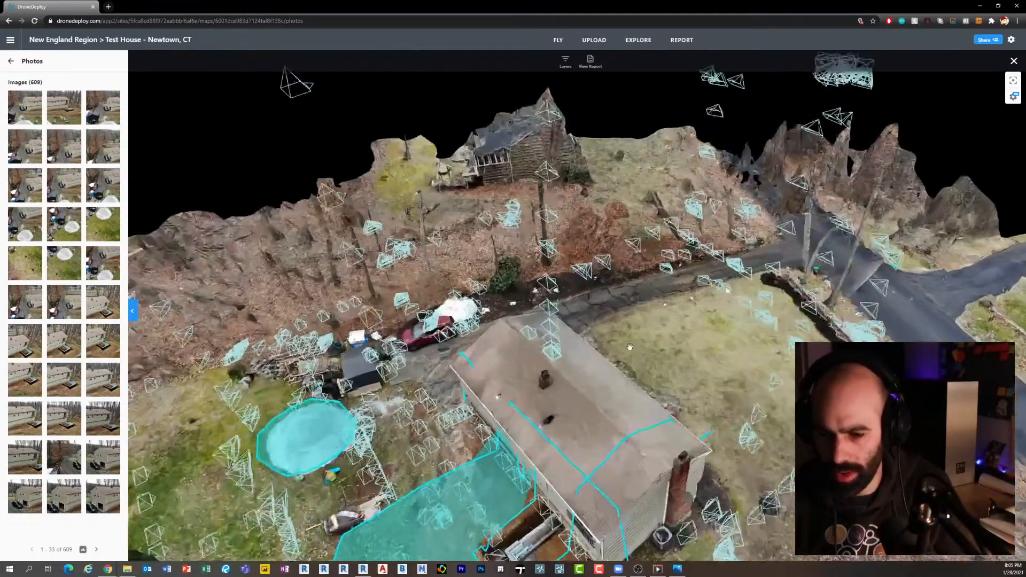
drag(629, 347, 562, 238)
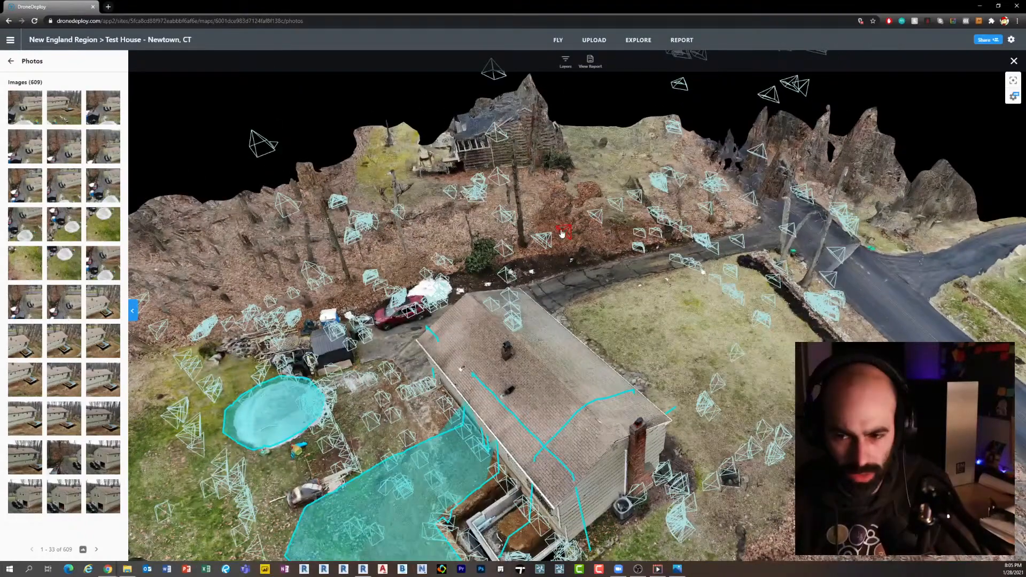
View the drone photo taken across the driveway facing the roof and backyard, and return from the photos to the model tools
click(561, 233)
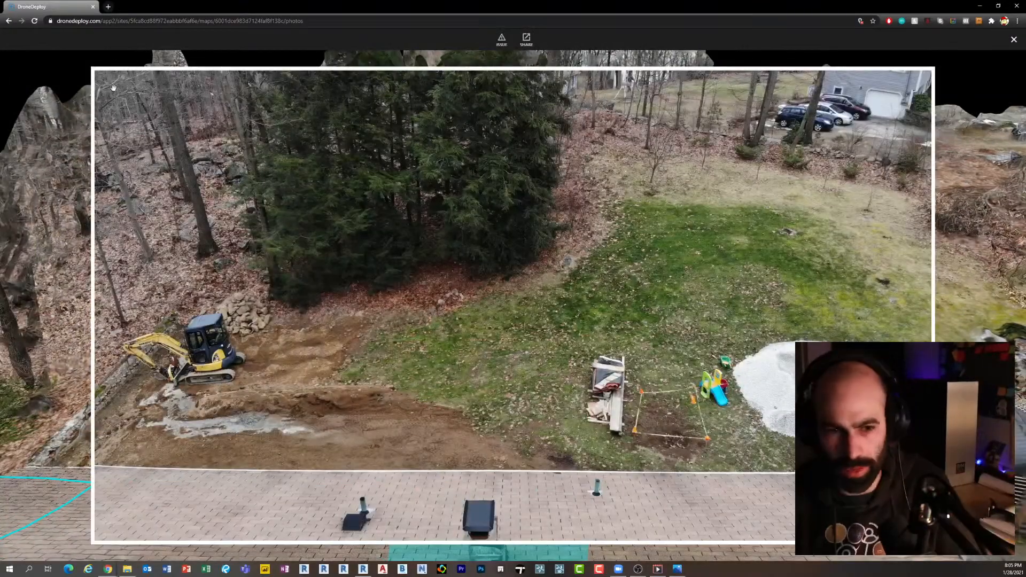
click(1013, 42)
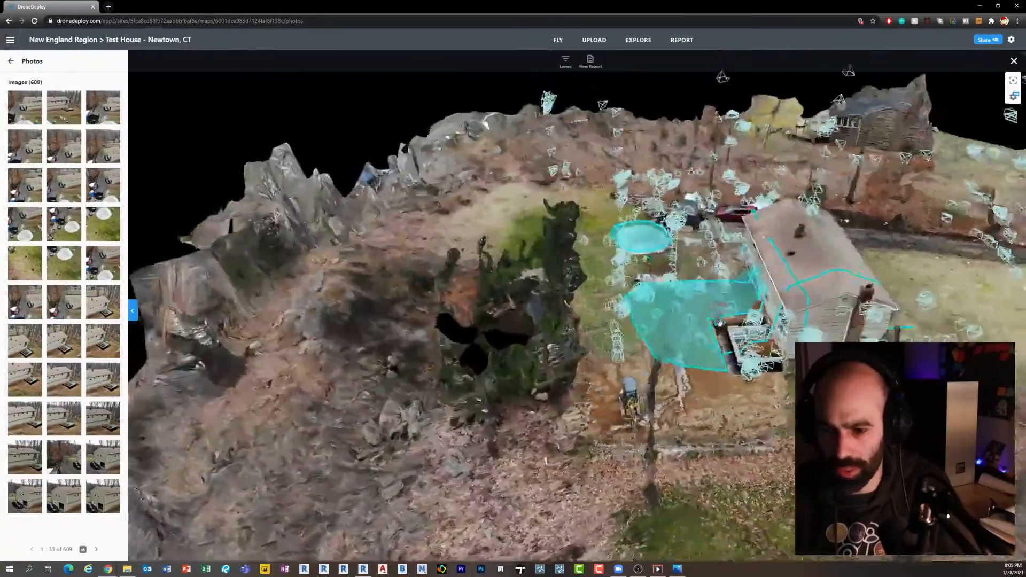
drag(719, 323, 700, 316)
scroll(664, 265, up, 2)
scroll(664, 265, up, 3)
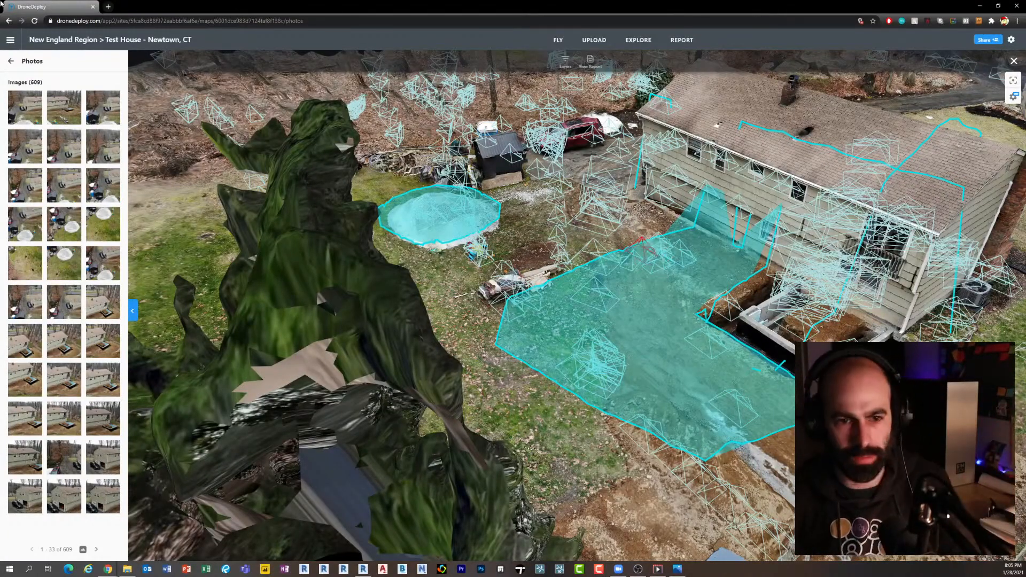
click(11, 64)
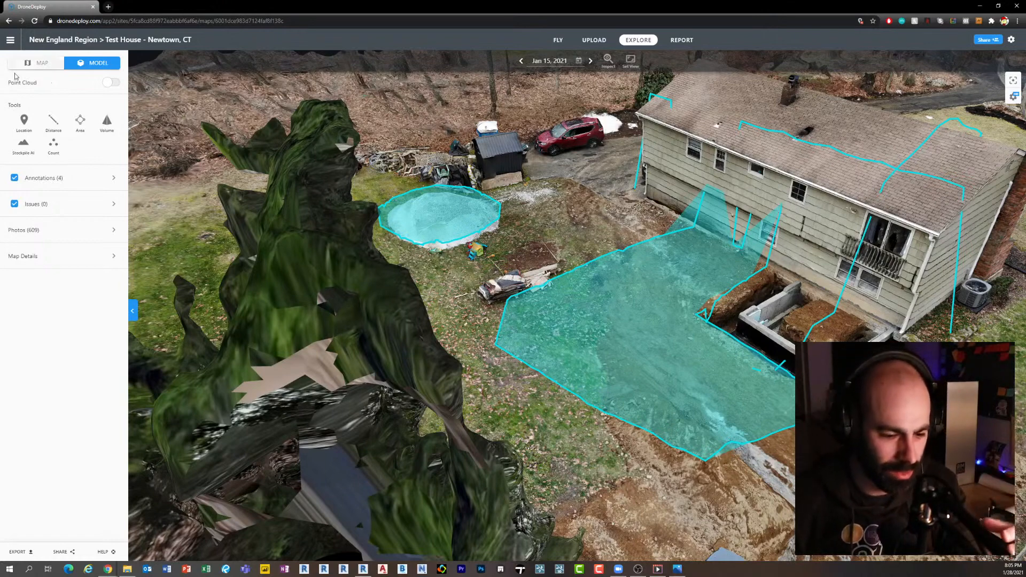
Delete the yard area measurement between the lumber pile and the foundation excavation
drag(203, 139, 320, 215)
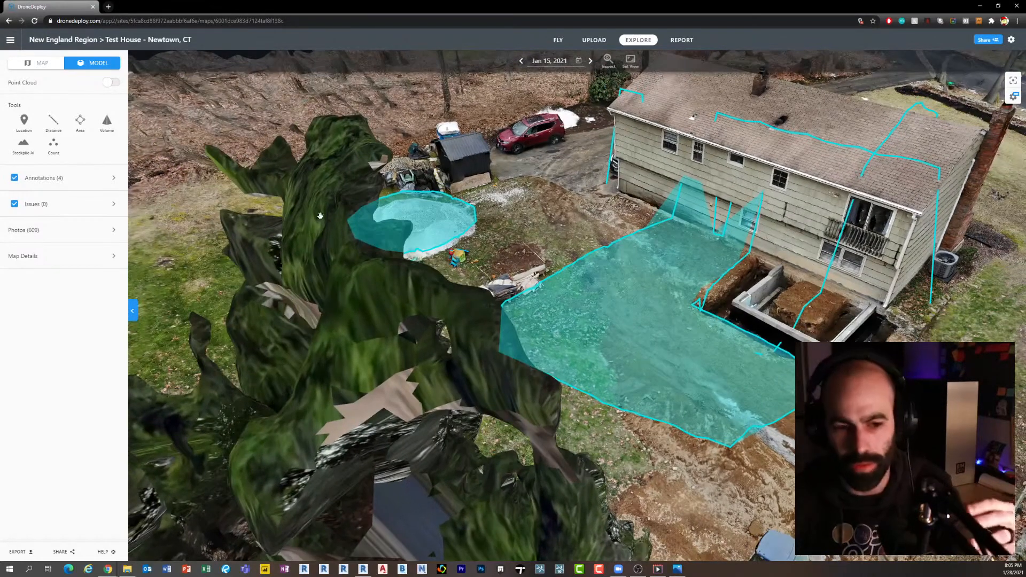
right_drag(419, 203, 356, 211)
drag(347, 205, 371, 224)
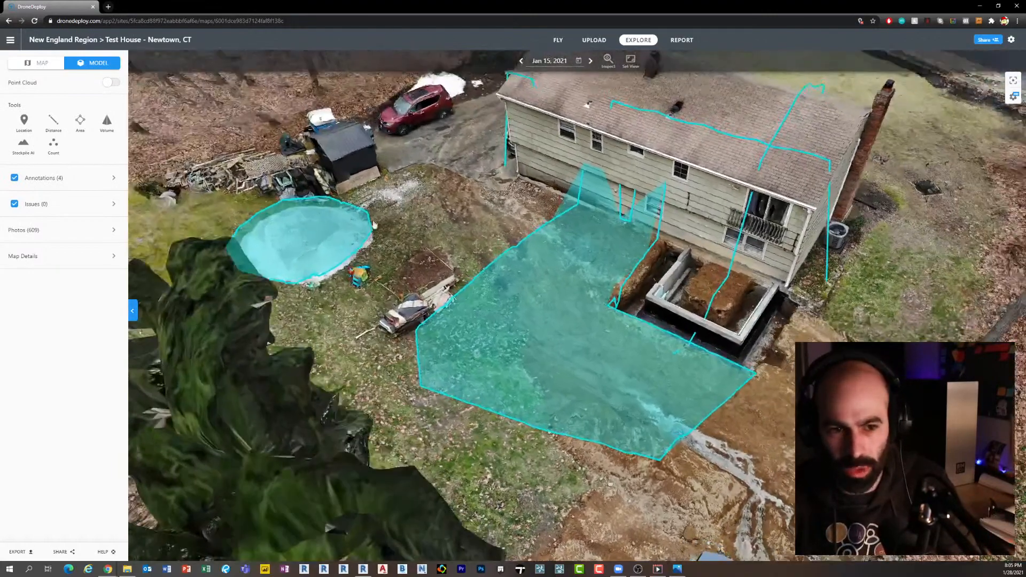
right_drag(439, 233, 405, 245)
drag(412, 231, 454, 231)
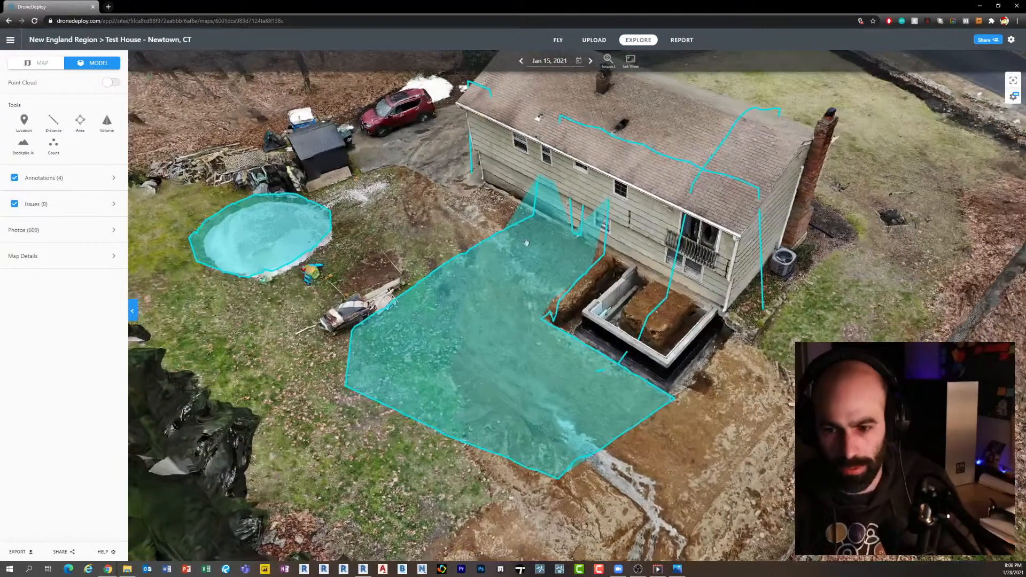
scroll(658, 309, up, 2)
click(529, 311)
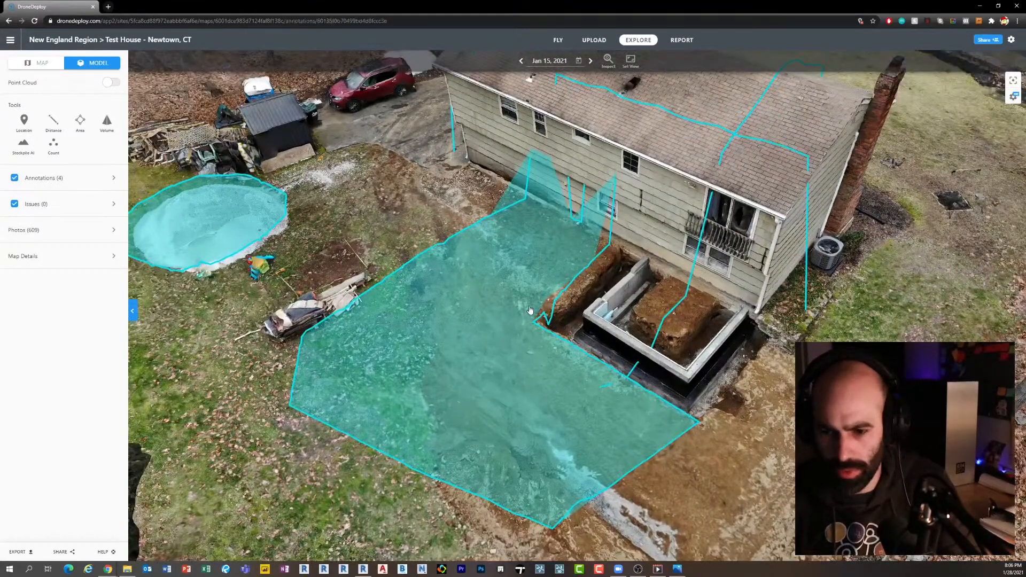
click(110, 90)
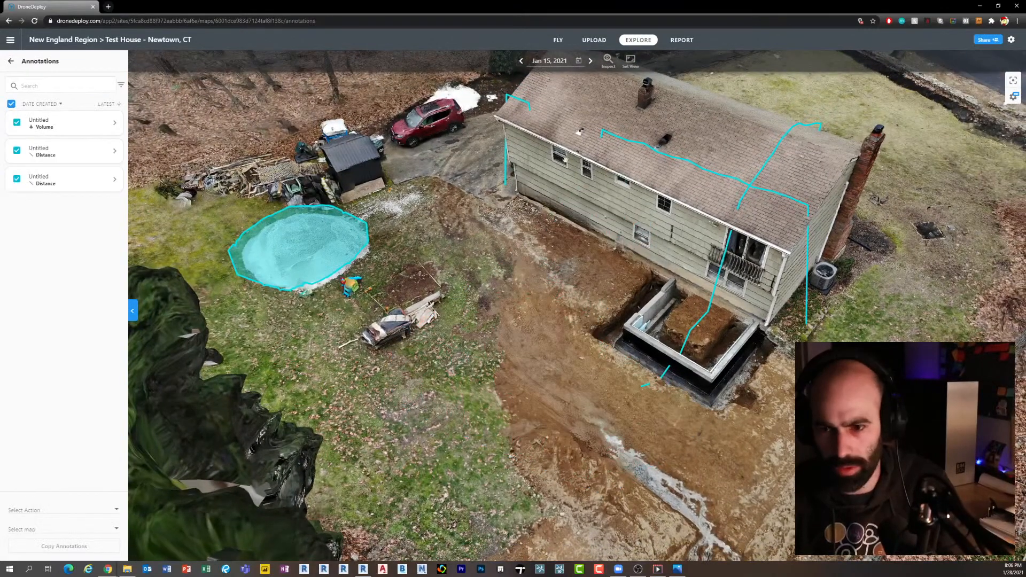
Examine the 3D model around the foundation excavation, the rear house wall and the garage corner
scroll(752, 192, up, 5)
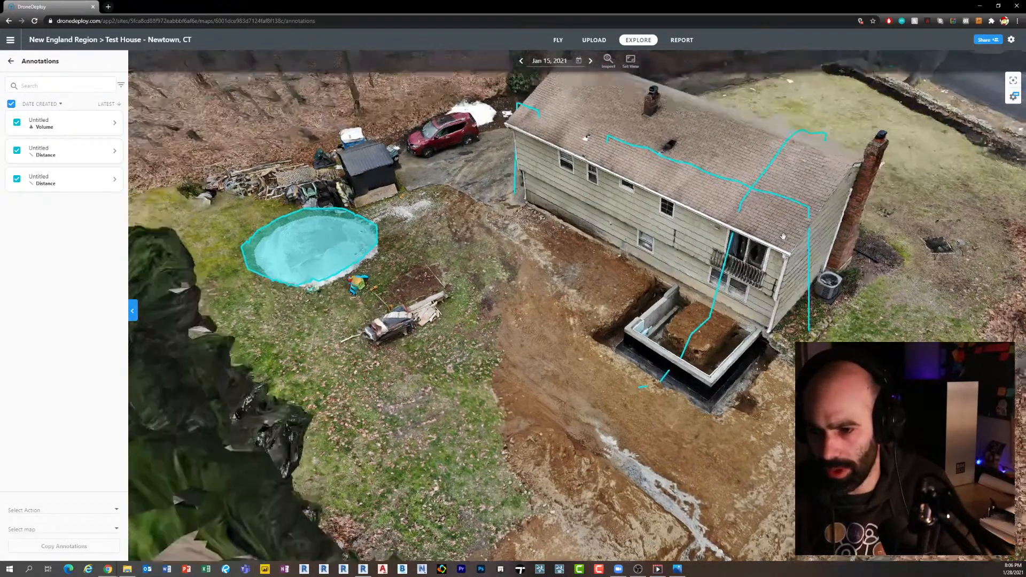
scroll(718, 283, down, 5)
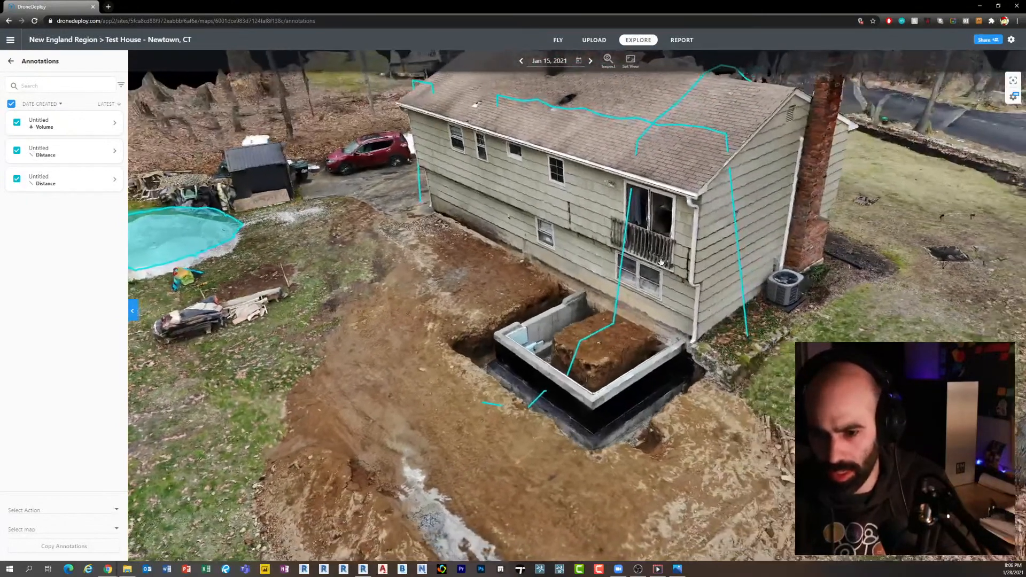
drag(661, 262, 674, 270)
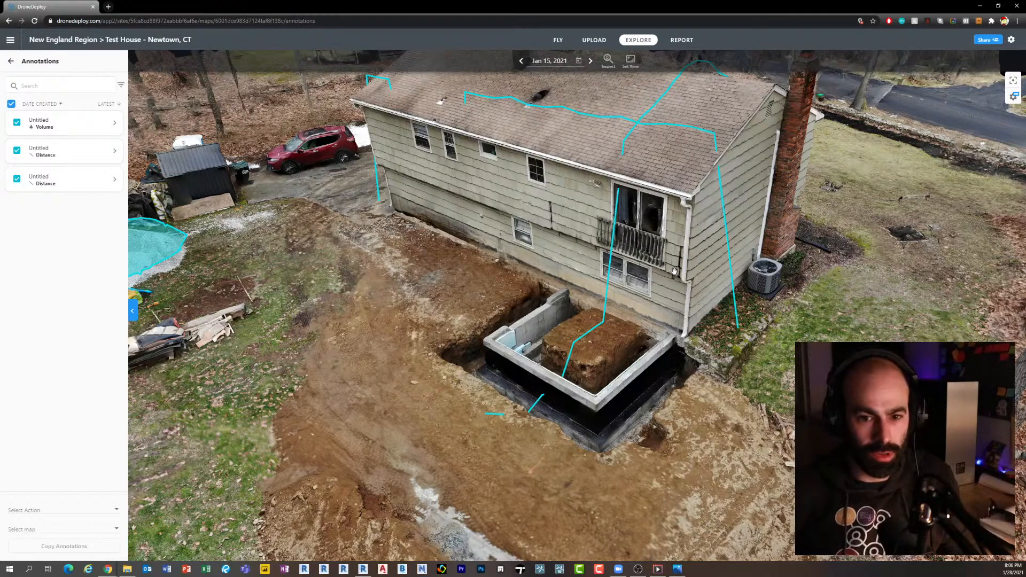
drag(412, 278, 438, 282)
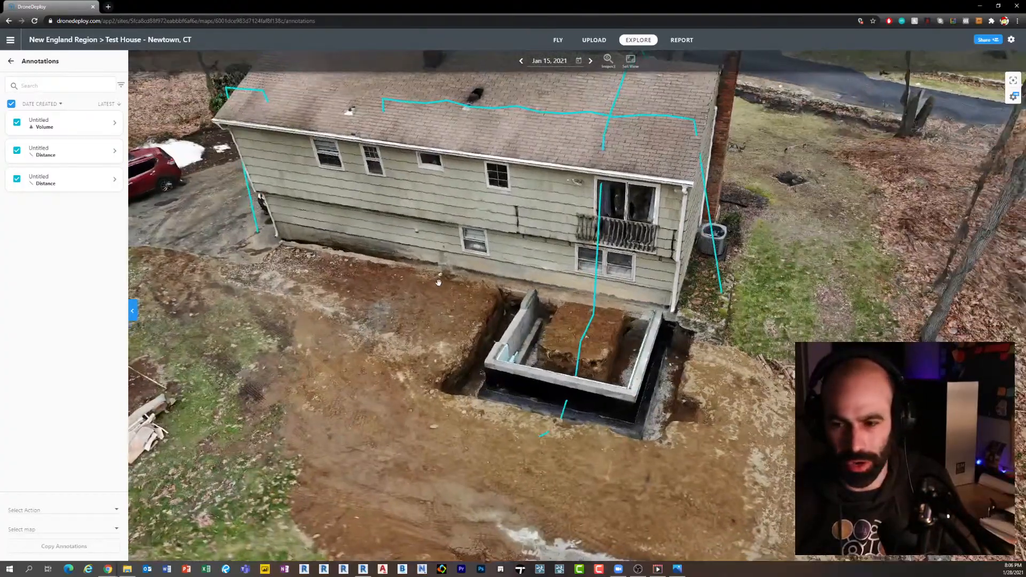
drag(603, 290, 860, 299)
right_drag(422, 300, 529, 289)
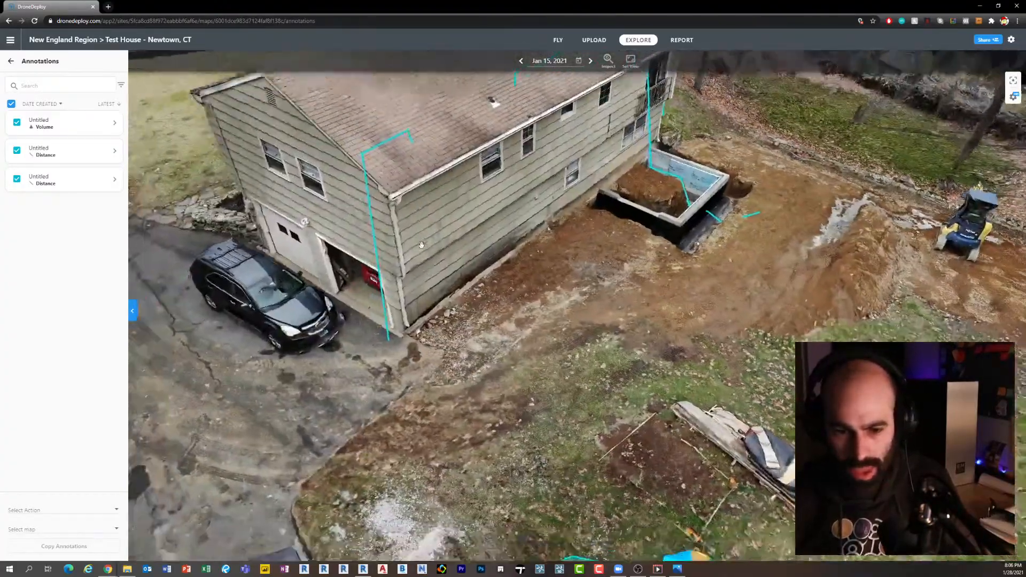
Examine the driveway vehicles, portable toilet, shed and pool up close, and return to the foundation beside the house
drag(378, 316, 425, 339)
right_drag(424, 339, 442, 217)
scroll(442, 217, down, 5)
right_drag(445, 291, 453, 235)
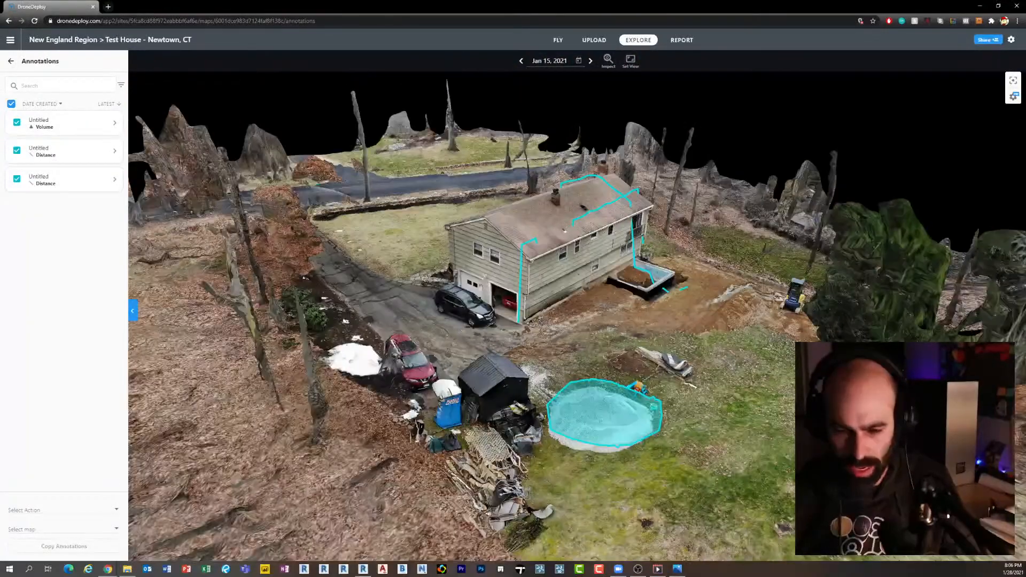
scroll(461, 335, up, 6)
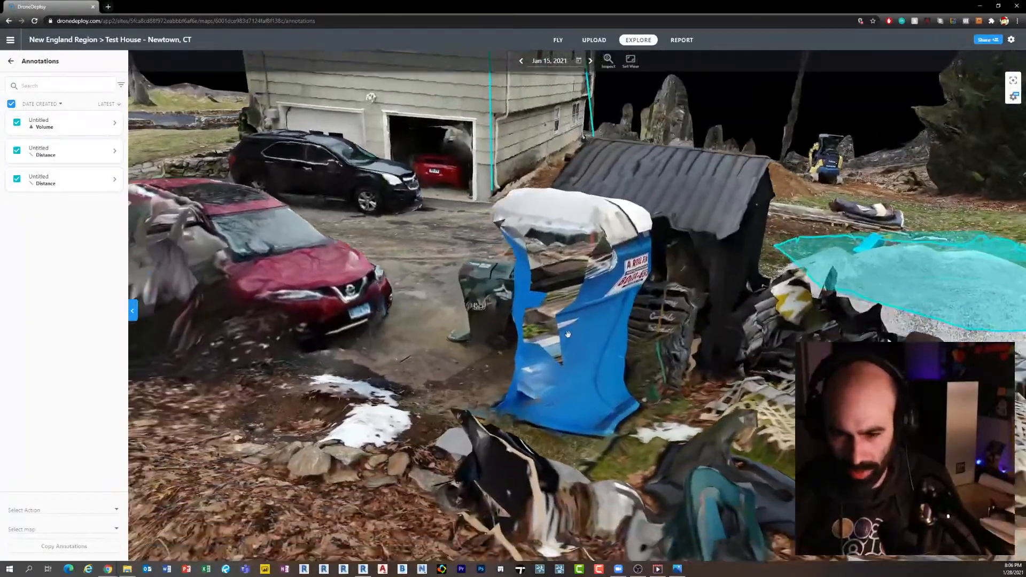
mouse_move(567, 334)
right_down()
mouse_move(524, 359)
mouse_move(587, 335)
mouse_move(576, 336)
right_up()
scroll(576, 336, down, 8)
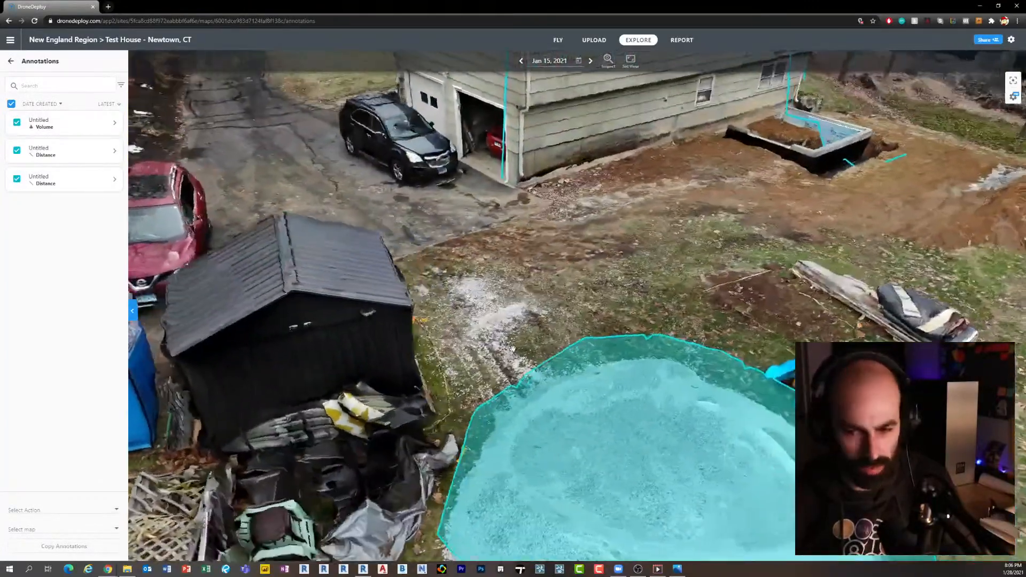
scroll(526, 293, up, 8)
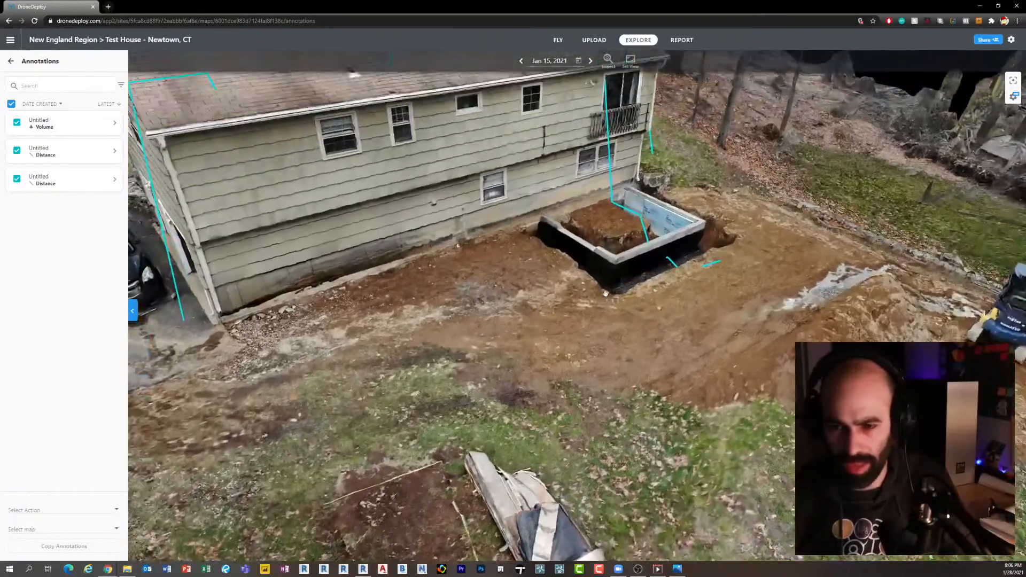
right_drag(605, 294, 463, 300)
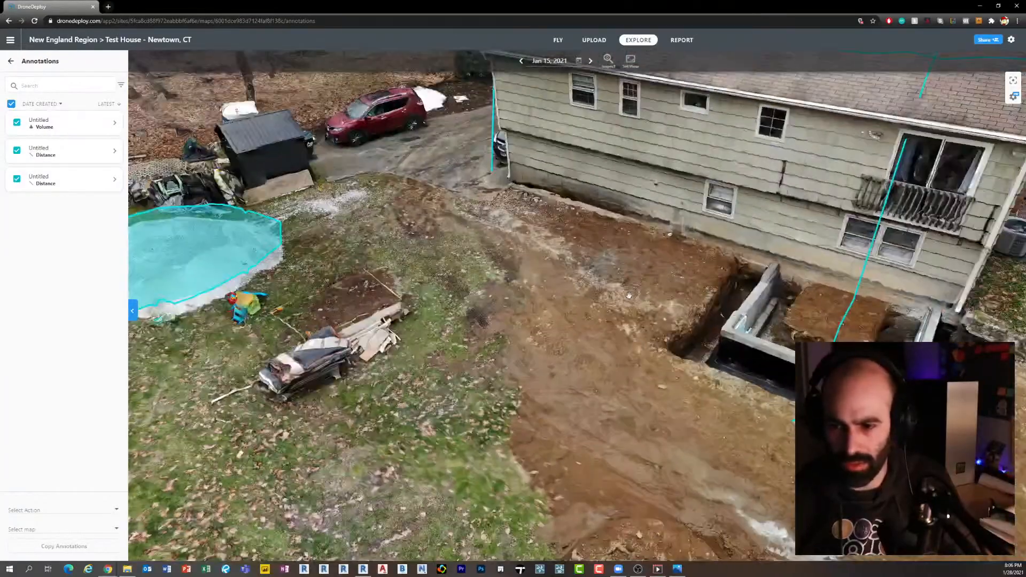
drag(516, 300, 404, 291)
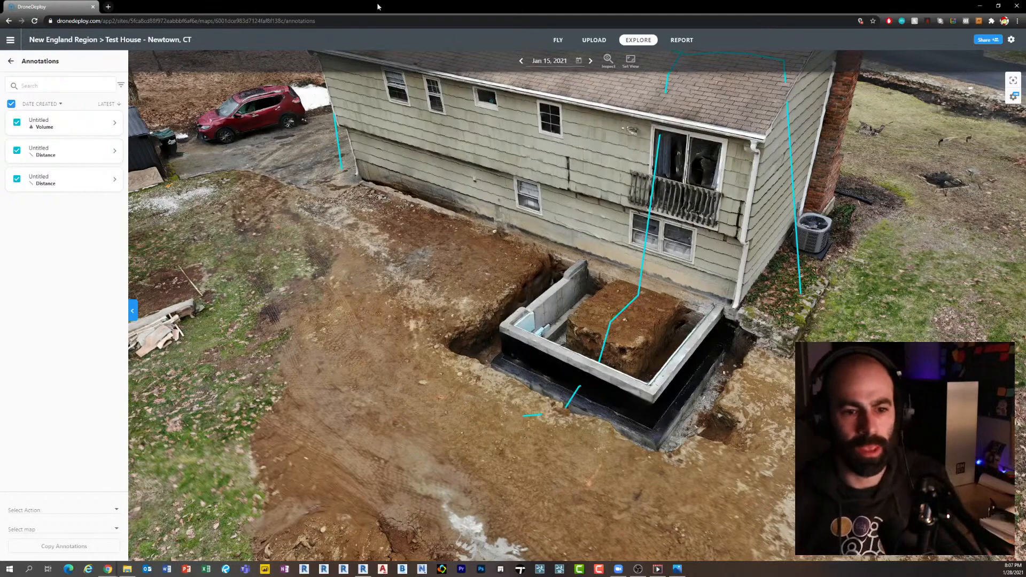
Return from the annotations list to the model tools and view the house and foundation as a point cloud
click(13, 62)
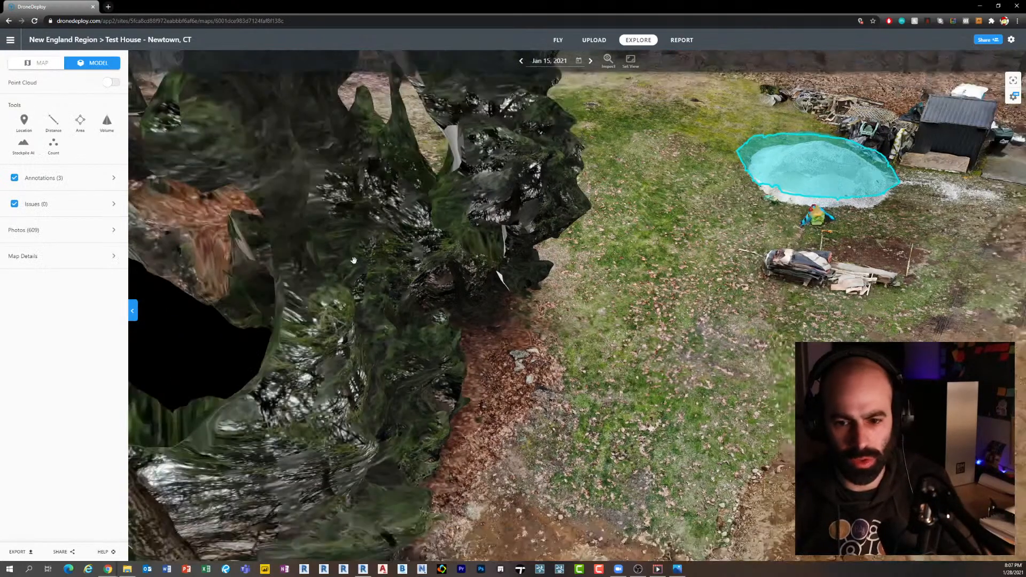
drag(353, 260, 641, 265)
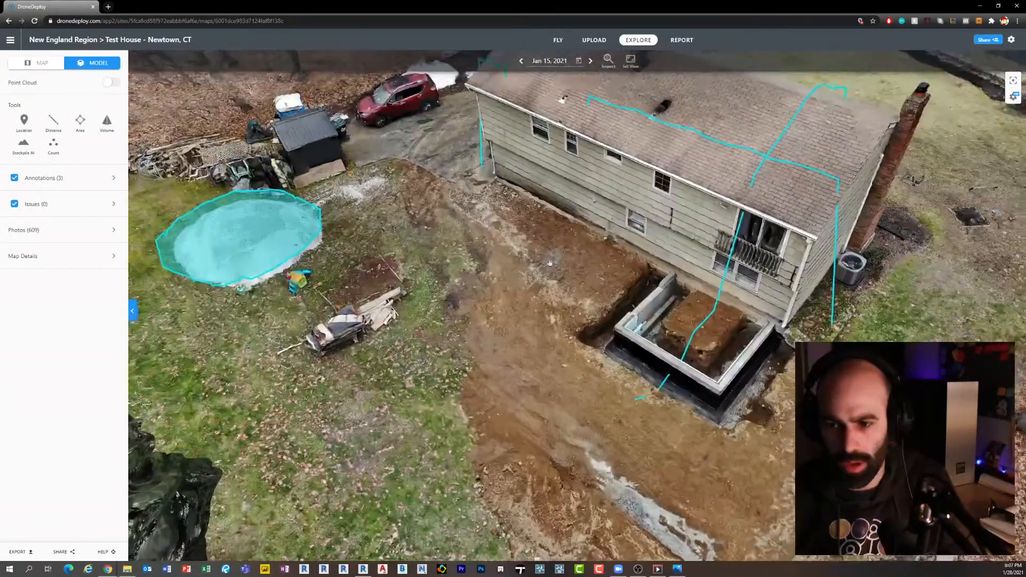
click(111, 82)
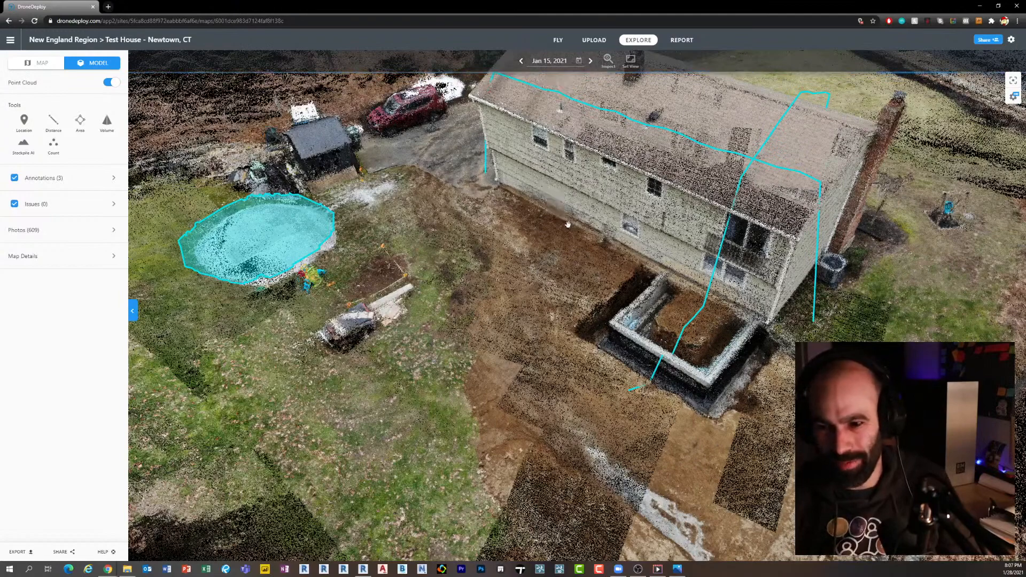
drag(605, 242, 610, 244)
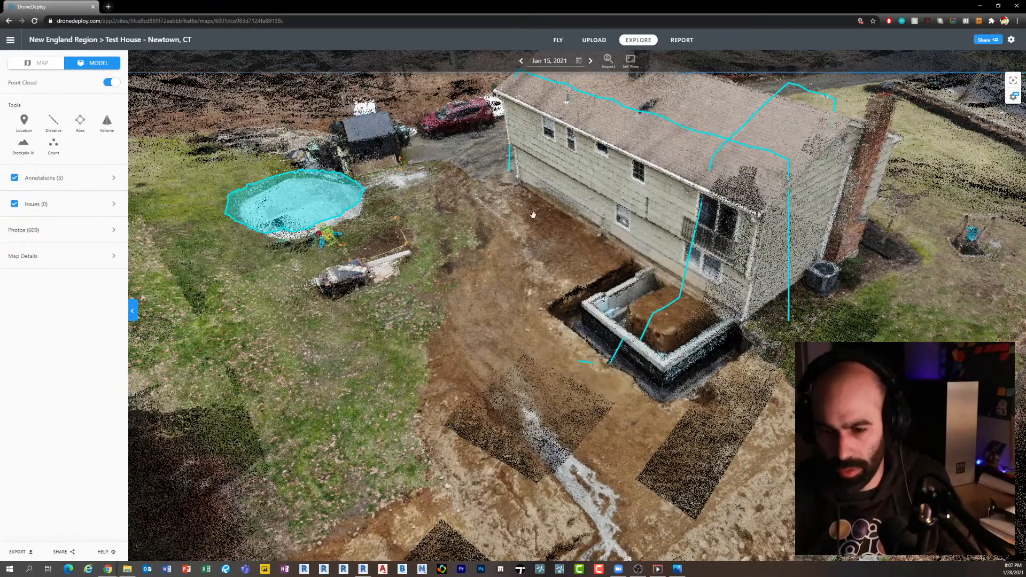
scroll(163, 143, up, 2)
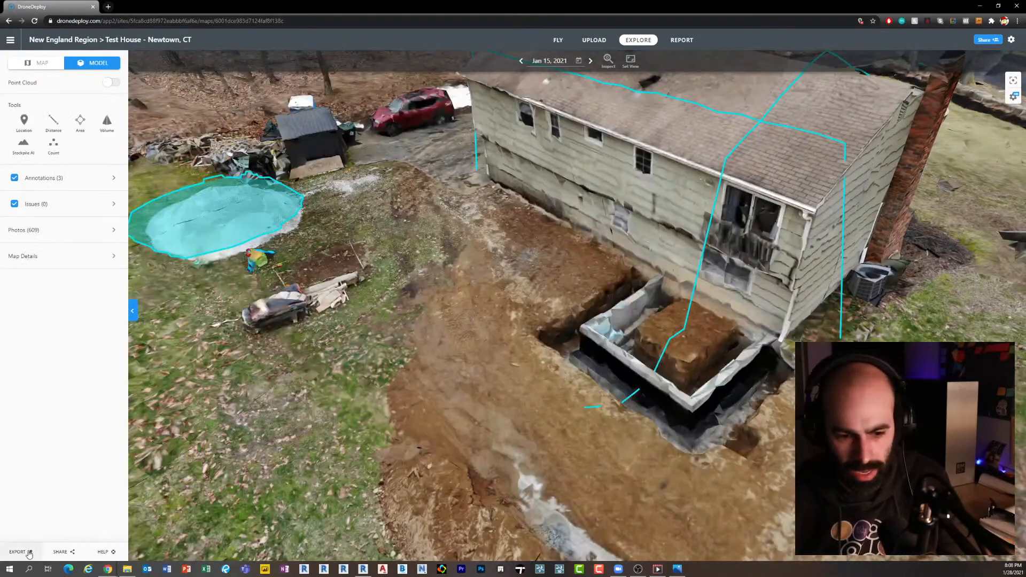
Open the export settings and review the file type offered for the 3D Model layer, keeping 3D Model (.obj)
click(20, 552)
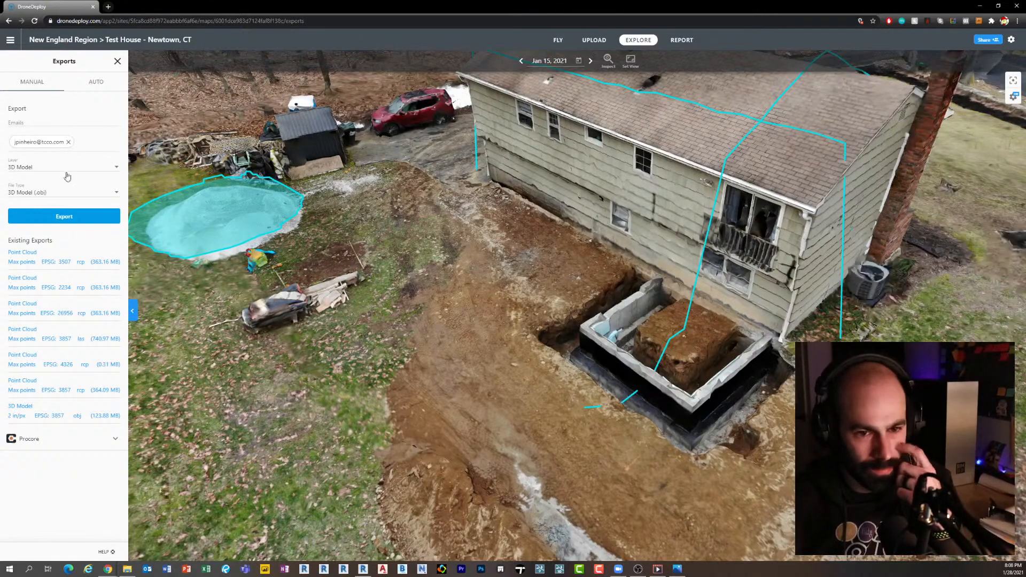
click(70, 195)
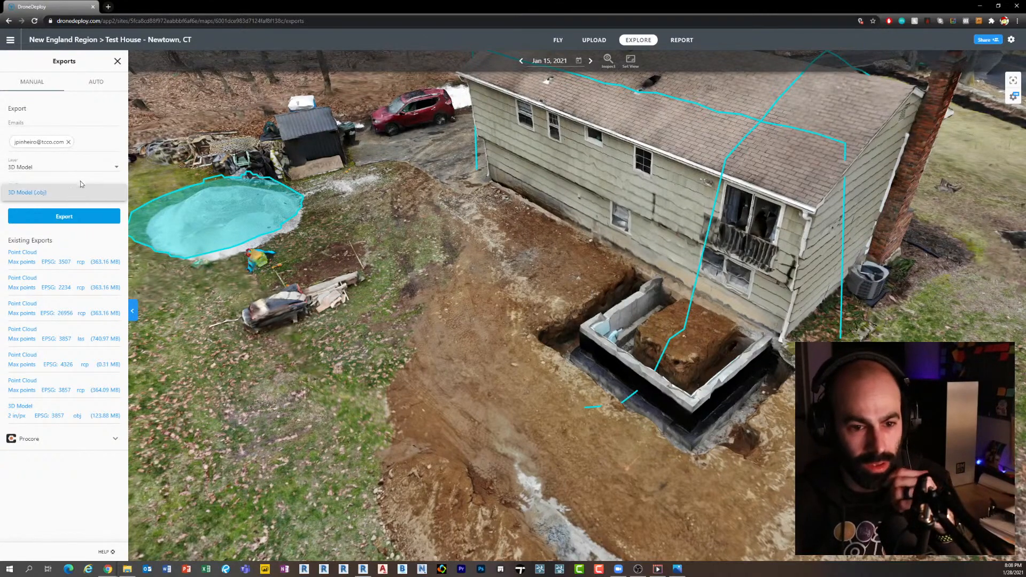
click(79, 192)
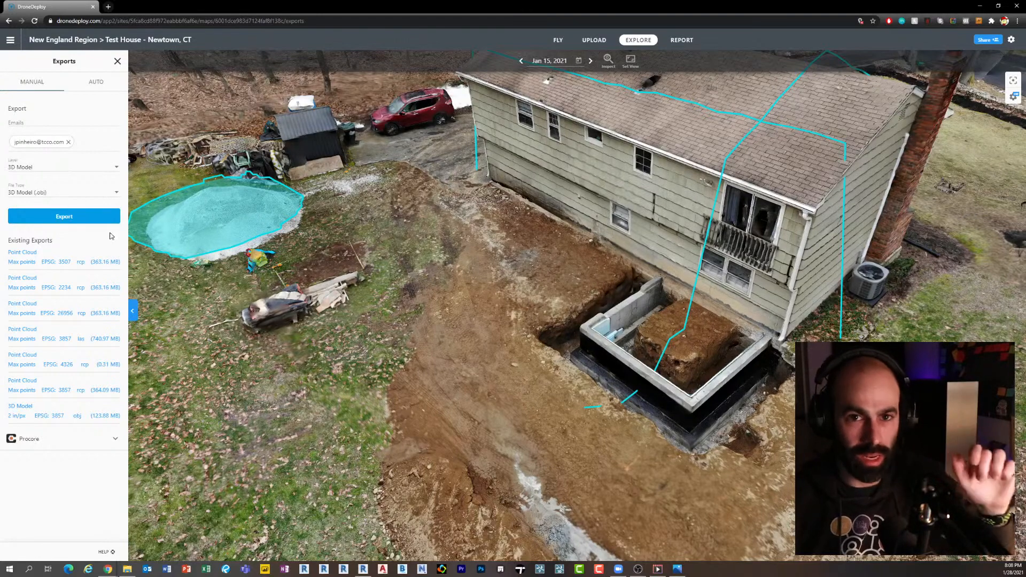
drag(316, 365, 315, 361)
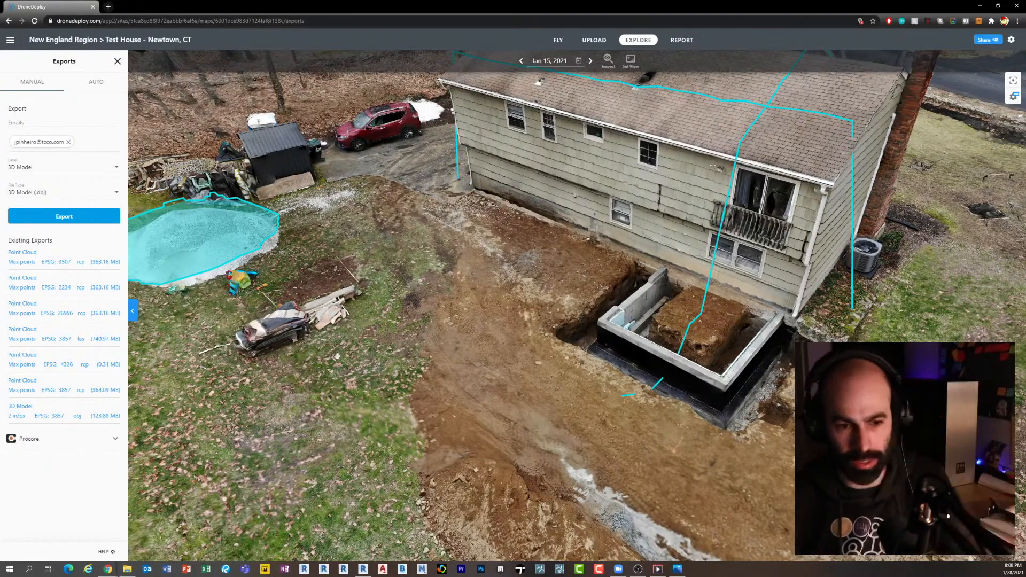
Set the export layer to Point Cloud, review its file types and keep LIDAR data exchange (.las)
click(72, 170)
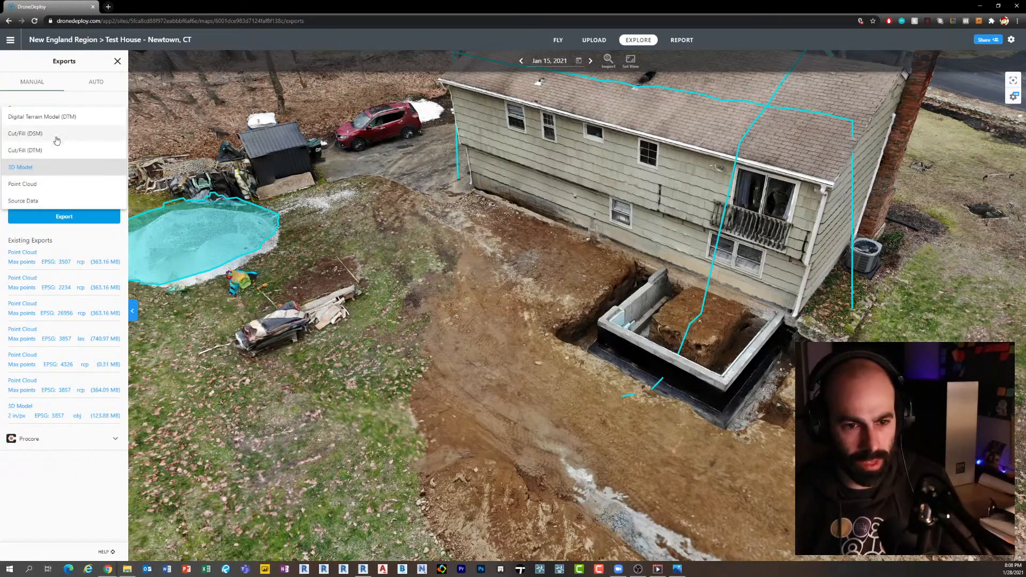
click(46, 186)
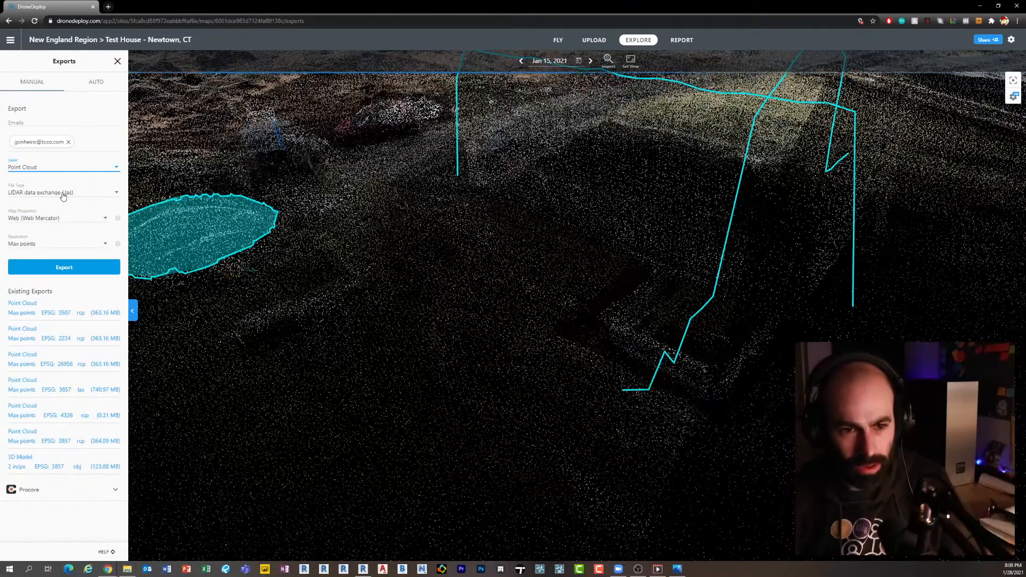
click(63, 193)
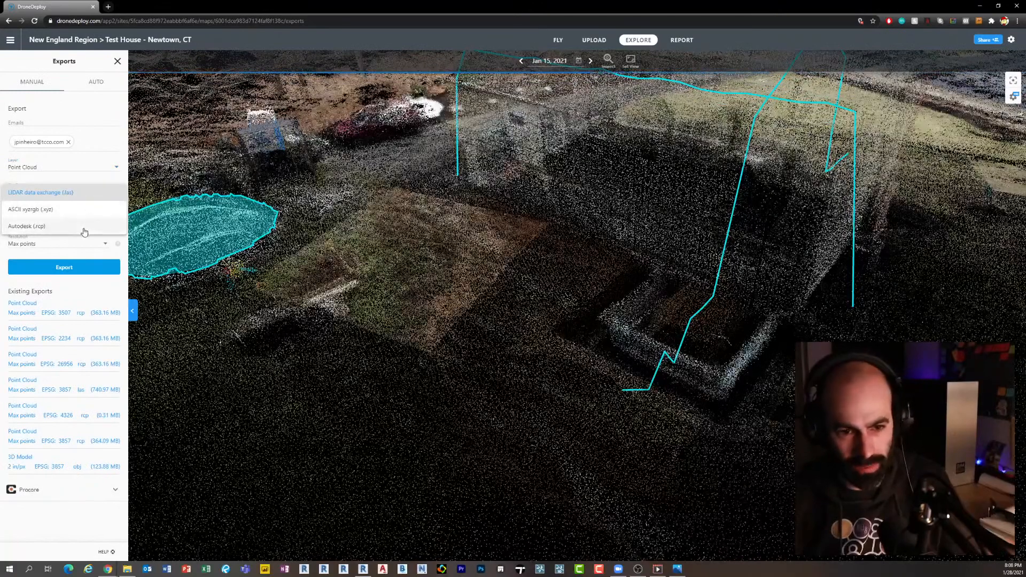
click(98, 191)
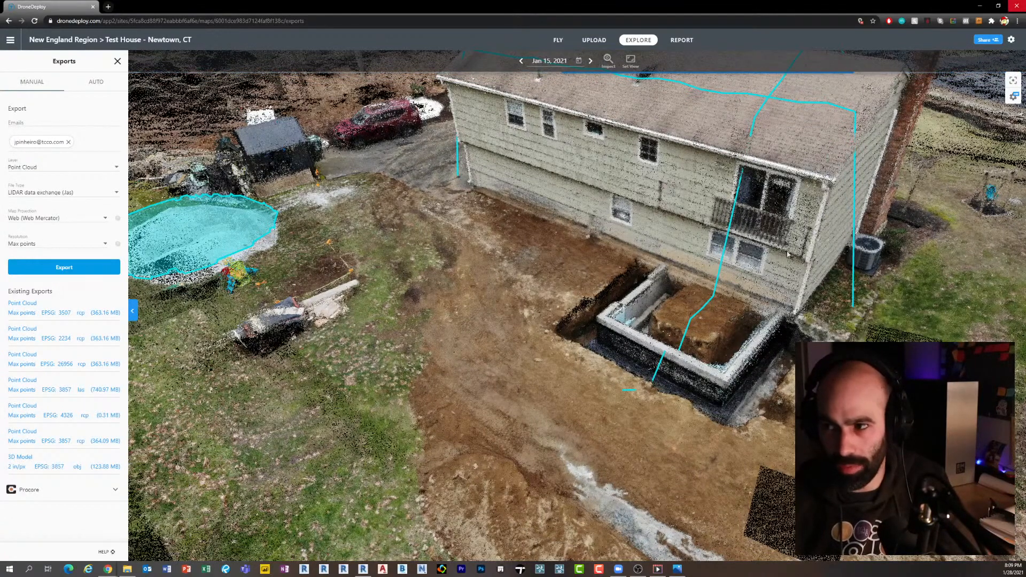
Switch to the Split Level Redux project in Revit, dismiss the save reminder and inspect the {3D} Copy 1 house view
click(1016, 6)
click(981, 7)
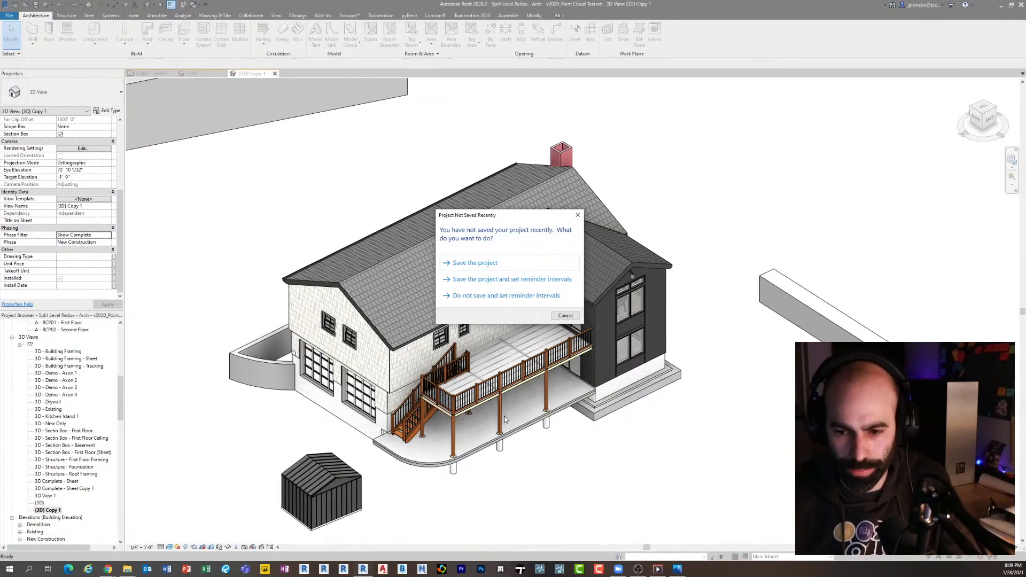
click(563, 317)
scroll(414, 382, up, 3)
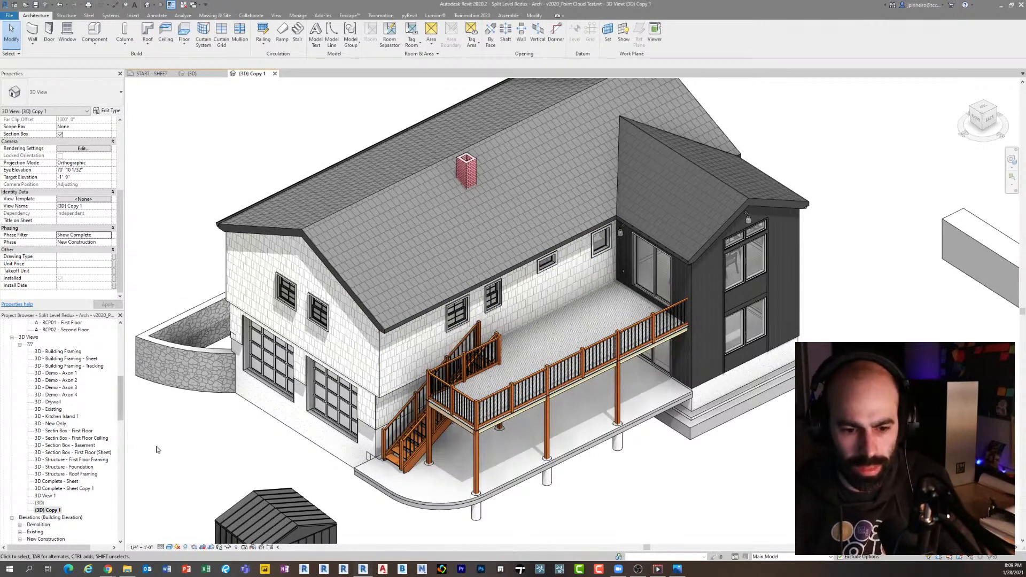
Bring up the {3D} view with the linked point cloud and inspect the new deck and addition
click(146, 6)
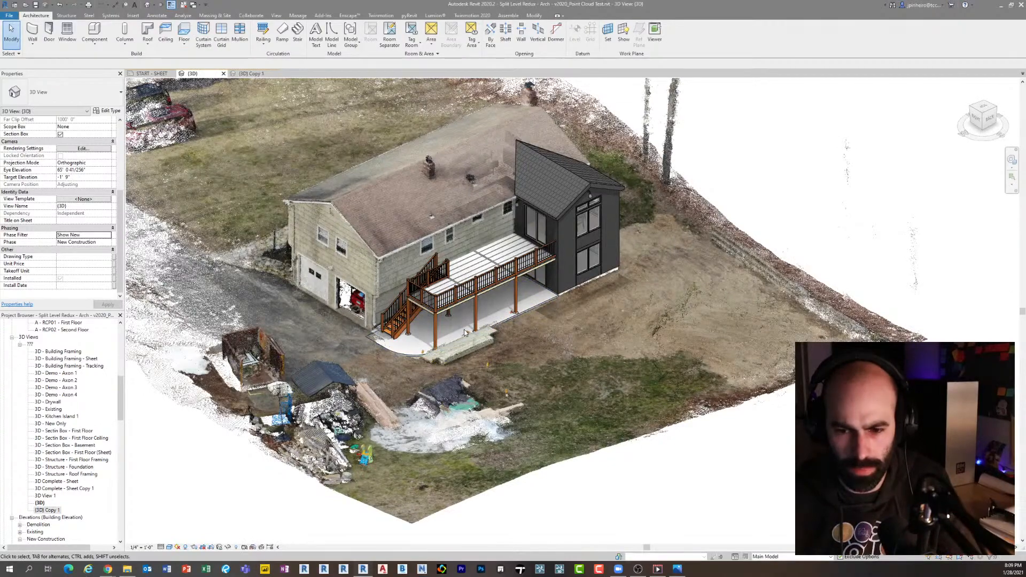
shift+middle_drag(464, 330, 497, 314)
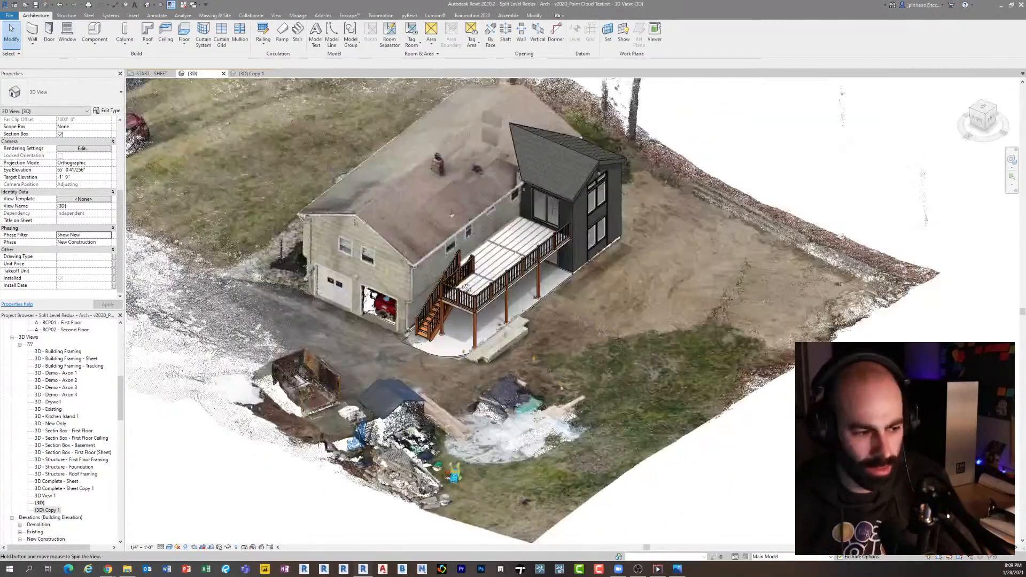
scroll(497, 314, up, 5)
key(v)
key(v)
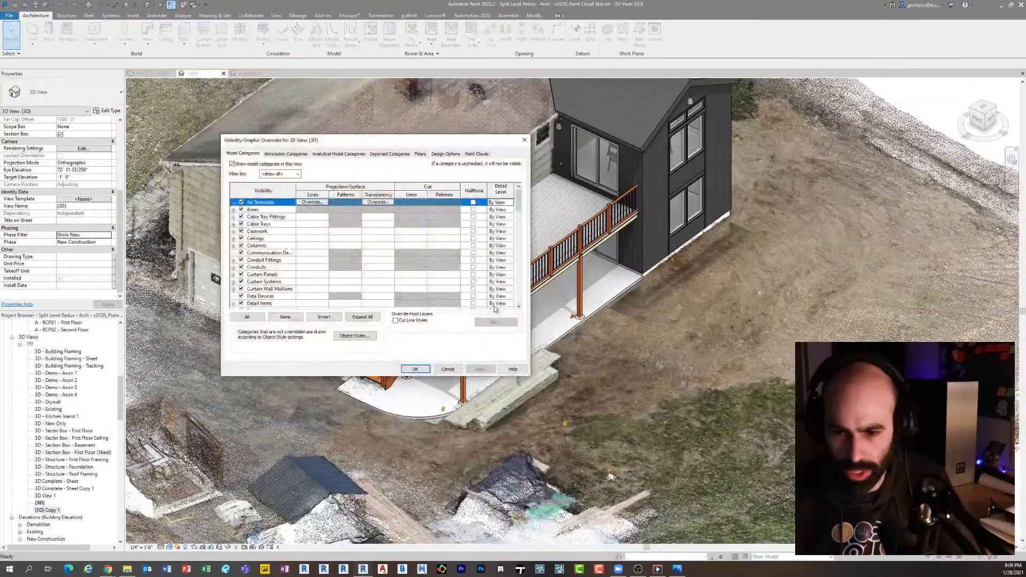
key(Escape)
Examine how the modelled addition and deck meet the point-cloud house from the chimney side
scroll(554, 334, down, 1)
scroll(554, 334, down, 3)
shift+middle_drag(554, 335, 502, 350)
scroll(390, 313, up, 5)
scroll(467, 319, down, 3)
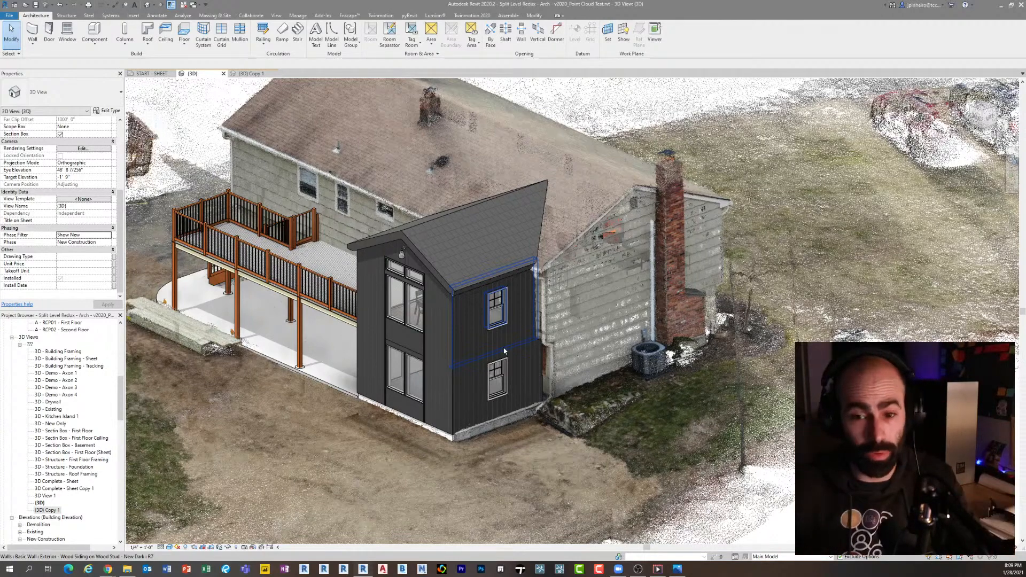
Examine the modelled deck, stairs and addition against the point-cloud house from the garage side, including the wall beside the deck
scroll(556, 271, down, 2)
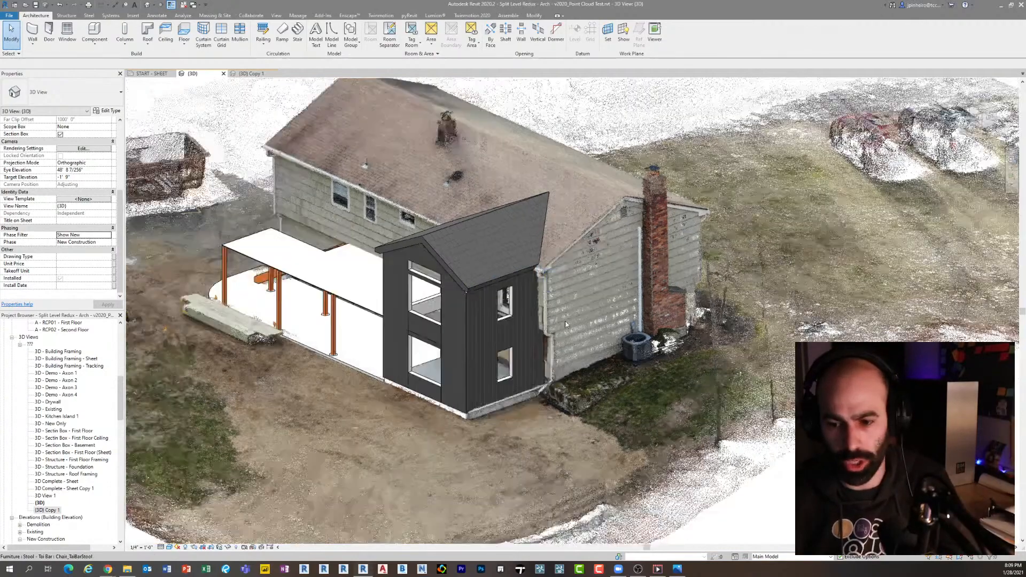
shift+middle_drag(548, 372, 440, 361)
scroll(441, 373, down, 2)
scroll(441, 373, down, 1)
scroll(444, 336, up, 2)
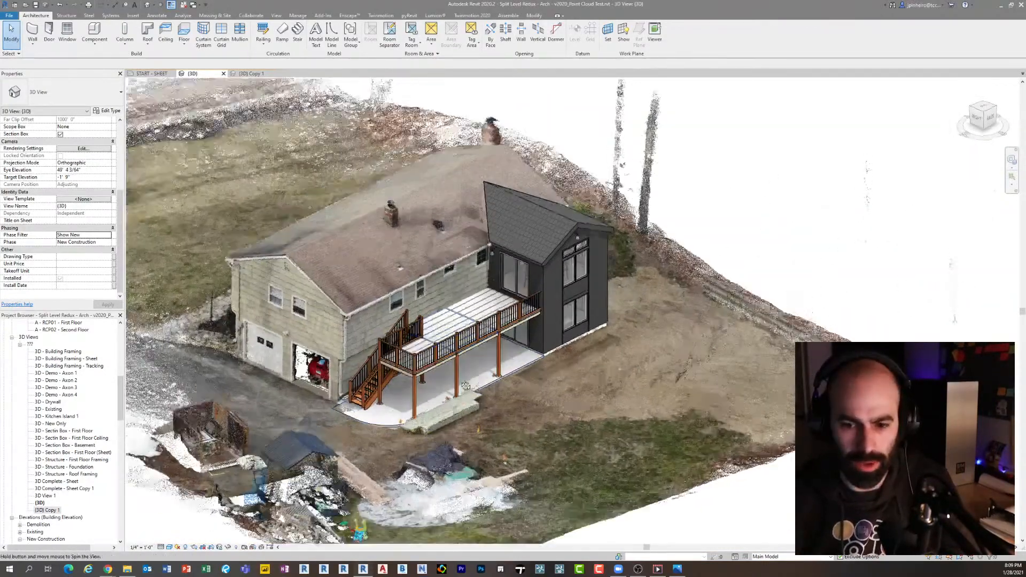
middle_drag(434, 293, 396, 305)
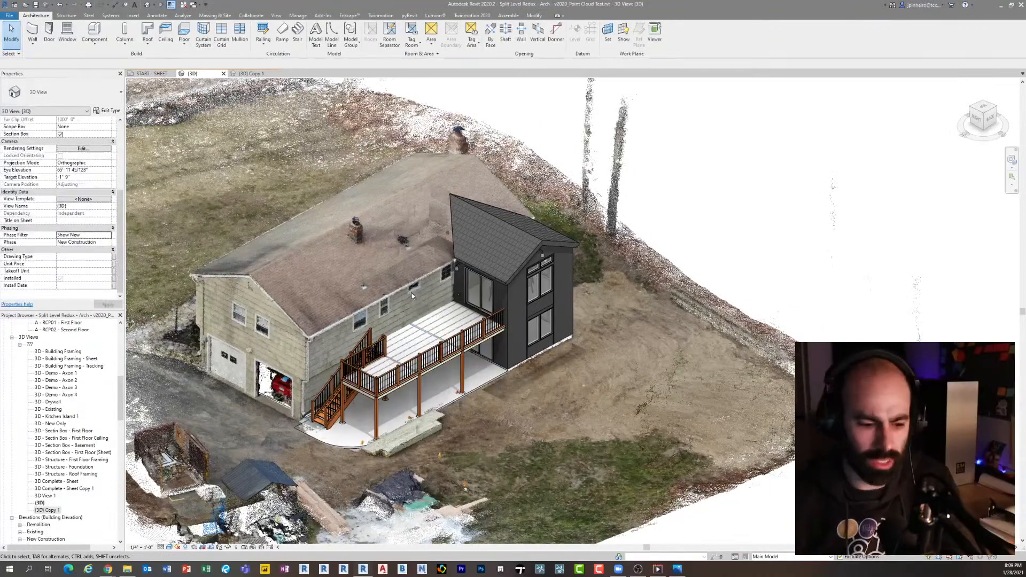
scroll(398, 304, up, 1)
scroll(395, 306, up, 1)
scroll(395, 306, up, 6)
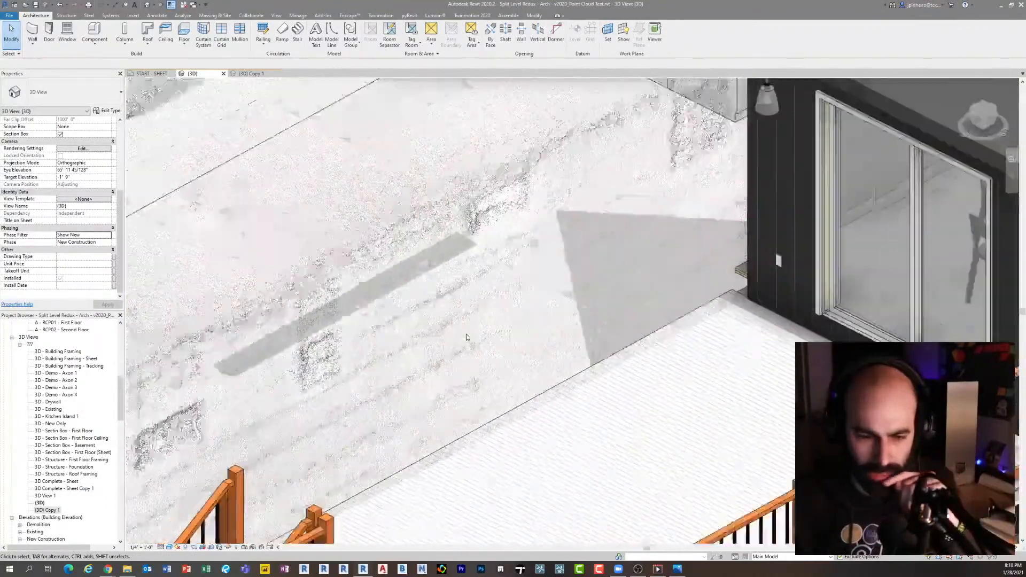
scroll(467, 337, down, 6)
middle_drag(475, 336, 431, 318)
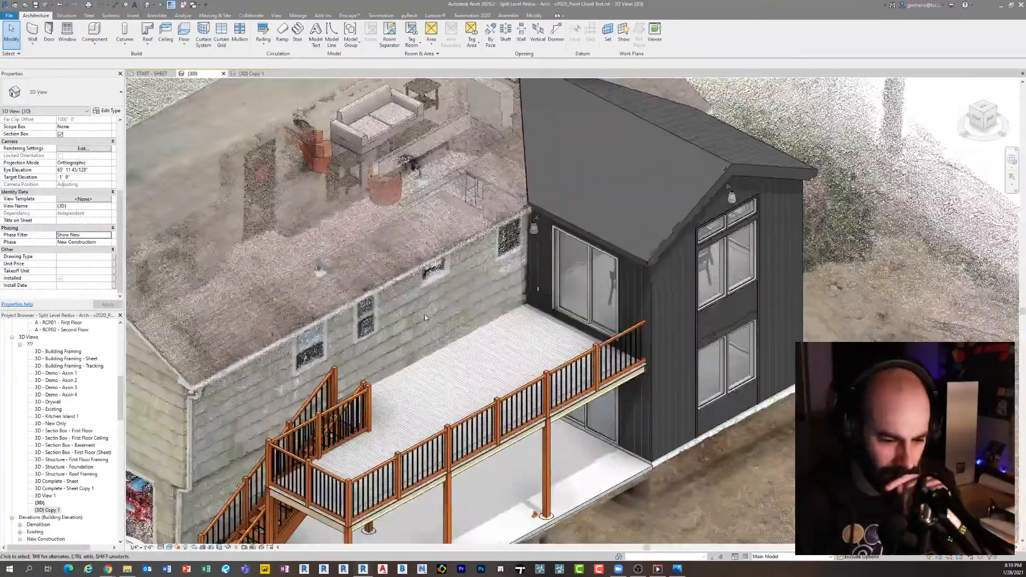
scroll(427, 314, down, 3)
scroll(432, 310, down, 1)
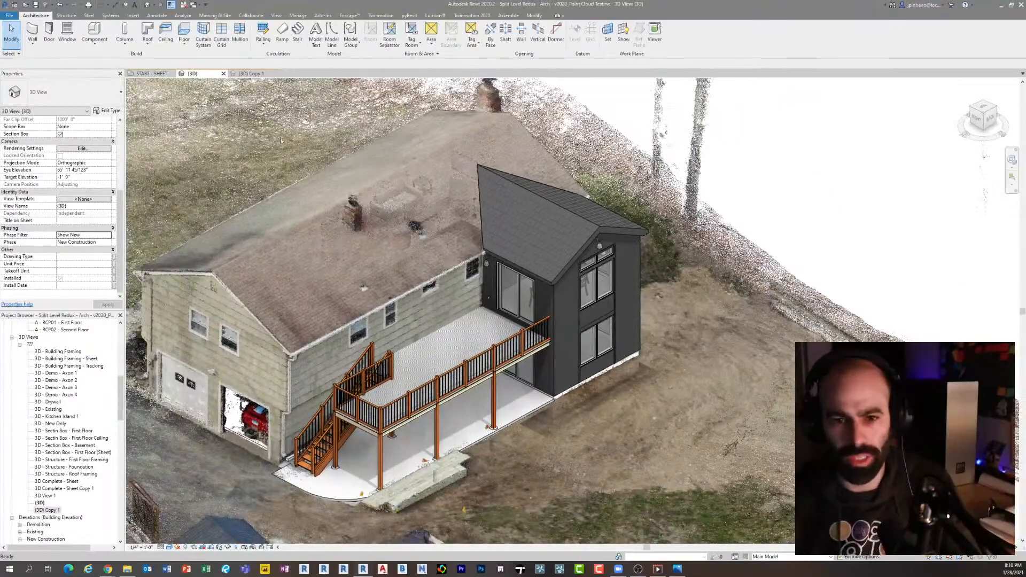
Hide the "split level redux - slab - local projection.rcp" point cloud in the {3D} view
scroll(281, 140, up, 1)
key(v)
key(g)
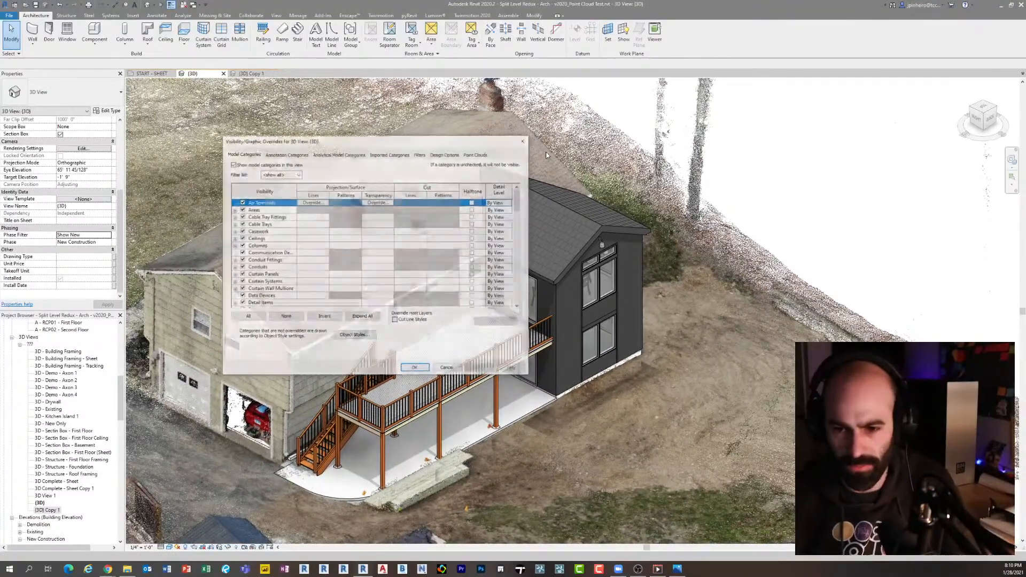
click(483, 154)
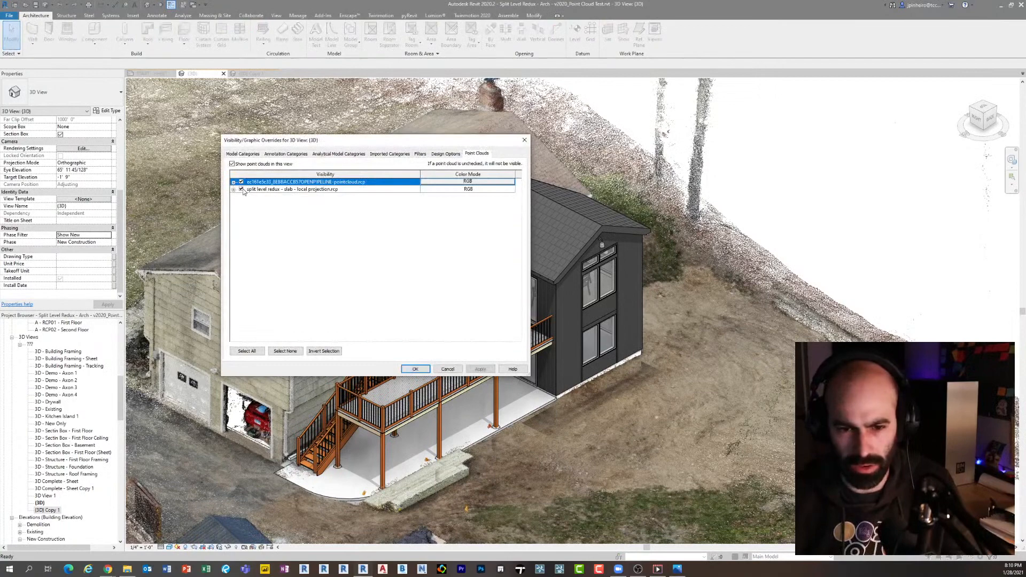
click(241, 189)
click(415, 369)
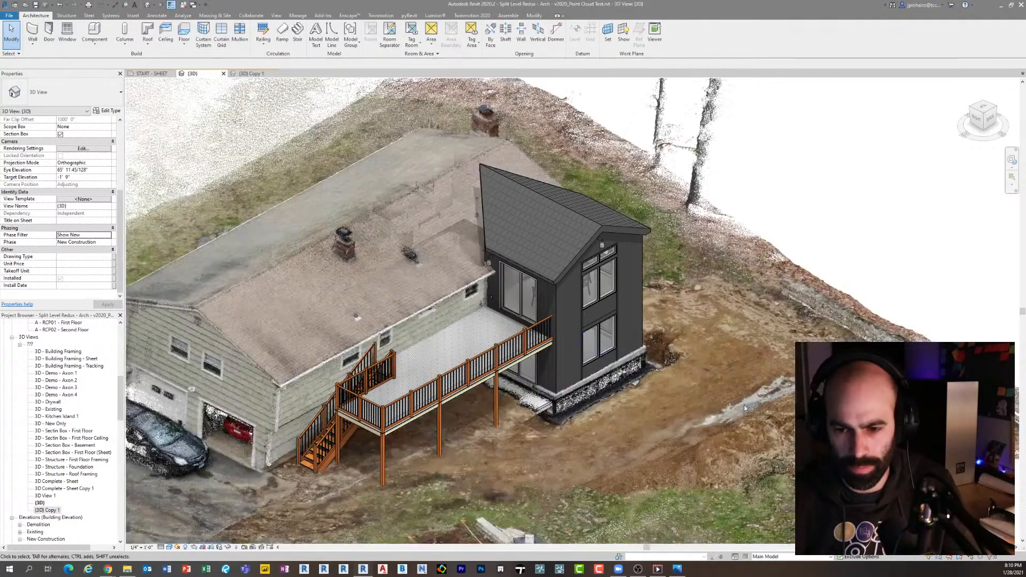
Inspect how the modelled deck, addition and roof line up with the foundation-stage point cloud in the {3D} view
middle_drag(744, 405, 723, 378)
scroll(539, 306, down, 2)
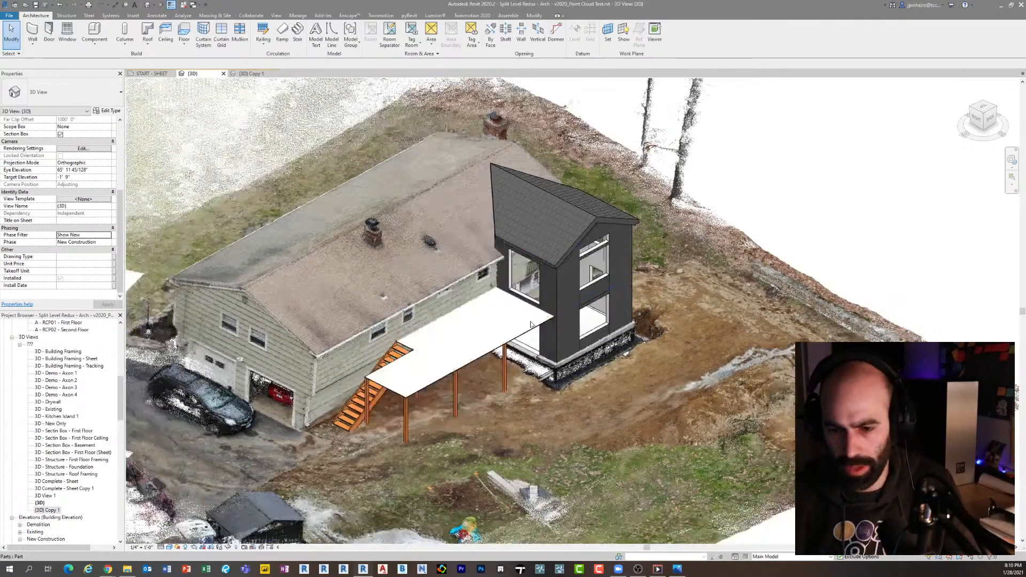
middle_drag(505, 352, 523, 354)
scroll(523, 354, up, 5)
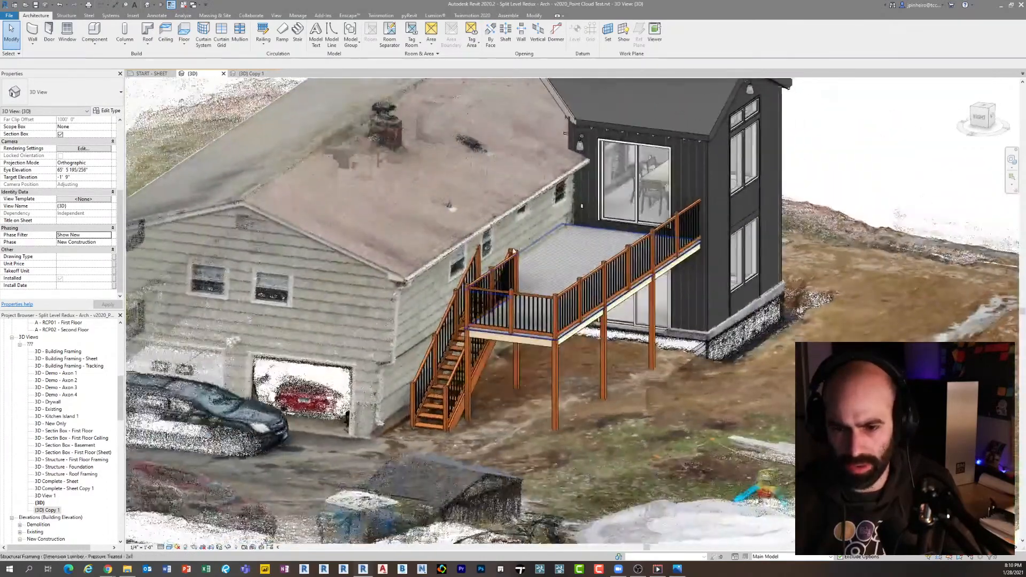
shift+middle_drag(513, 251, 584, 195)
scroll(408, 170, up, 6)
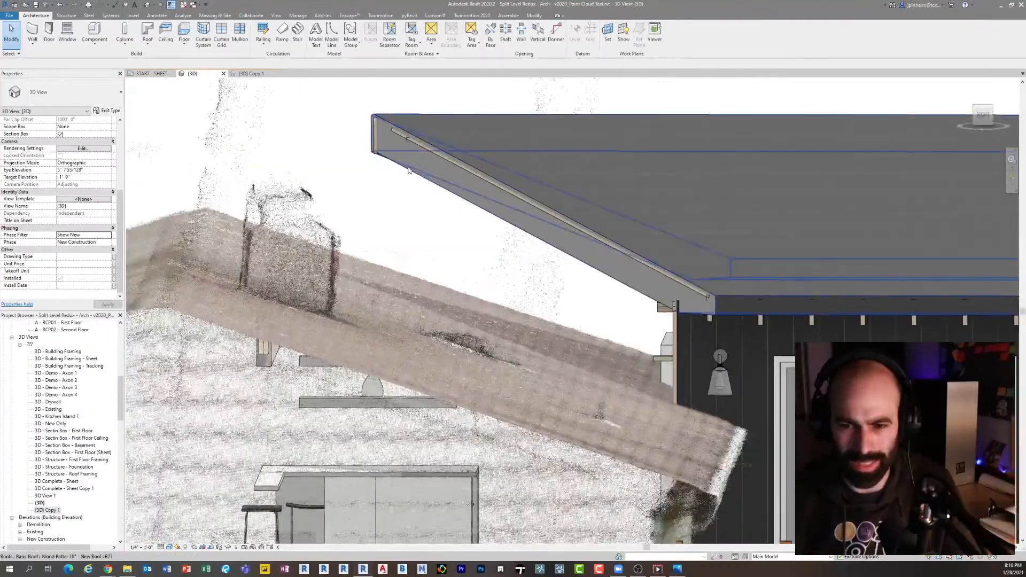
scroll(409, 171, down, 5)
shift+middle_drag(534, 209, 460, 300)
scroll(445, 262, down, 4)
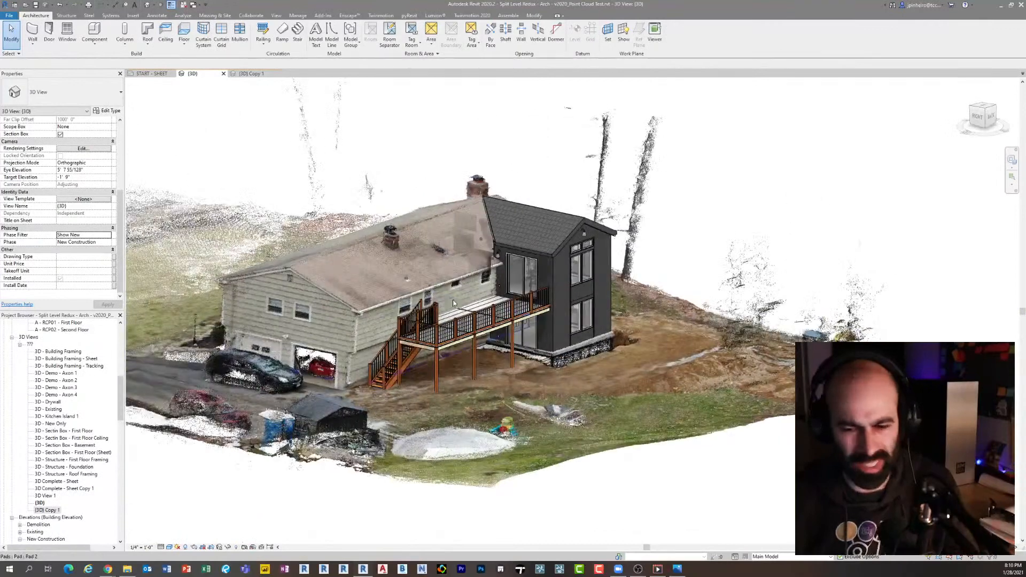
scroll(462, 299, up, 3)
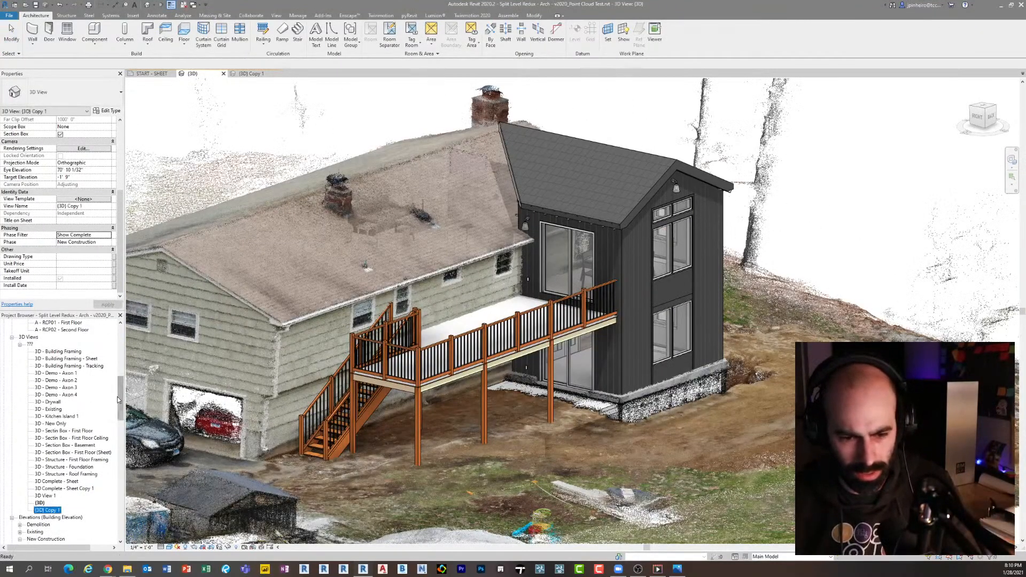
Open the Section 4 view and hide its "split level redux - slab - local projection.rcp" point cloud
drag(122, 397, 113, 453)
scroll(91, 414, up, 1)
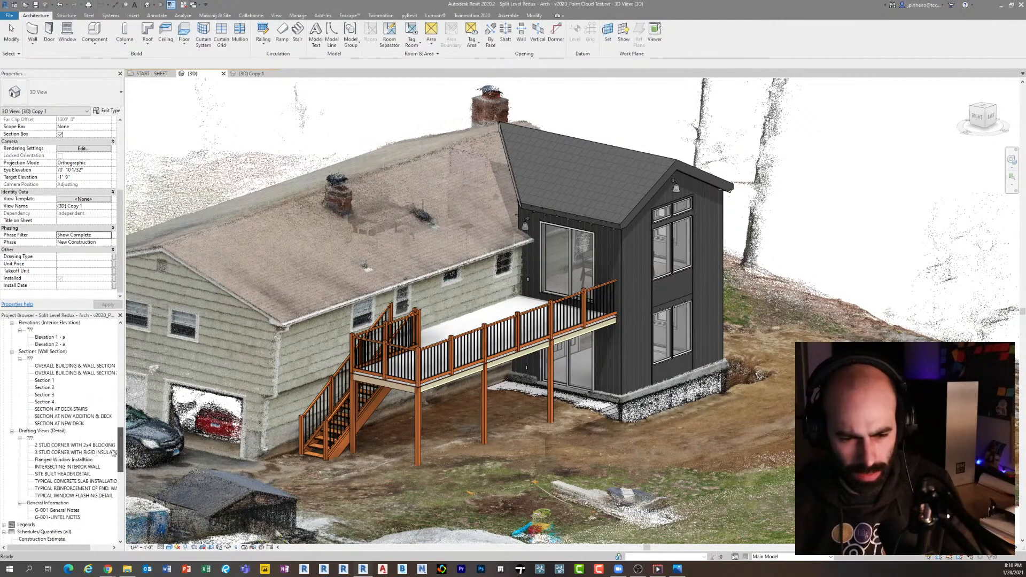
double_click(50, 402)
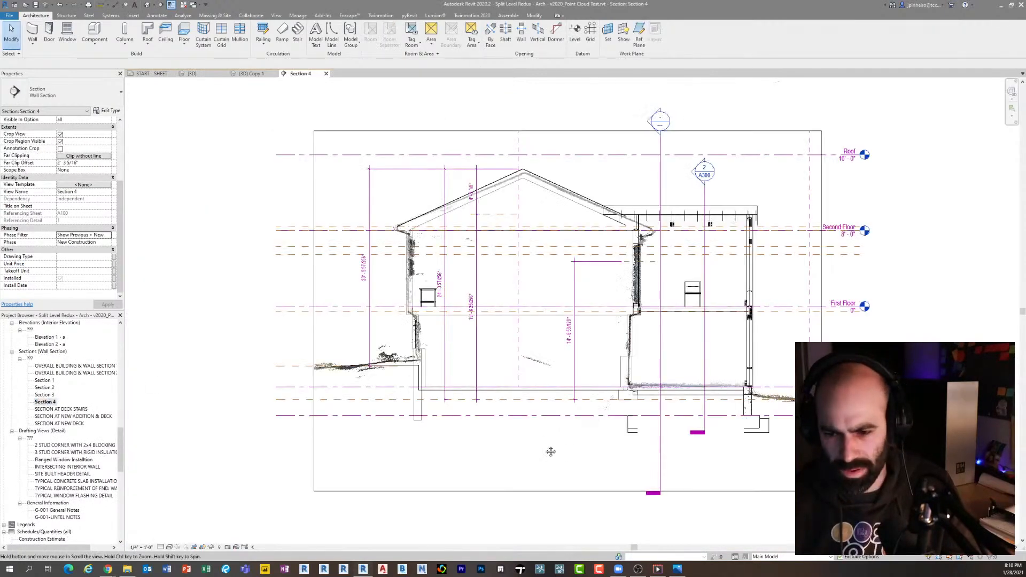
key(v)
key(g)
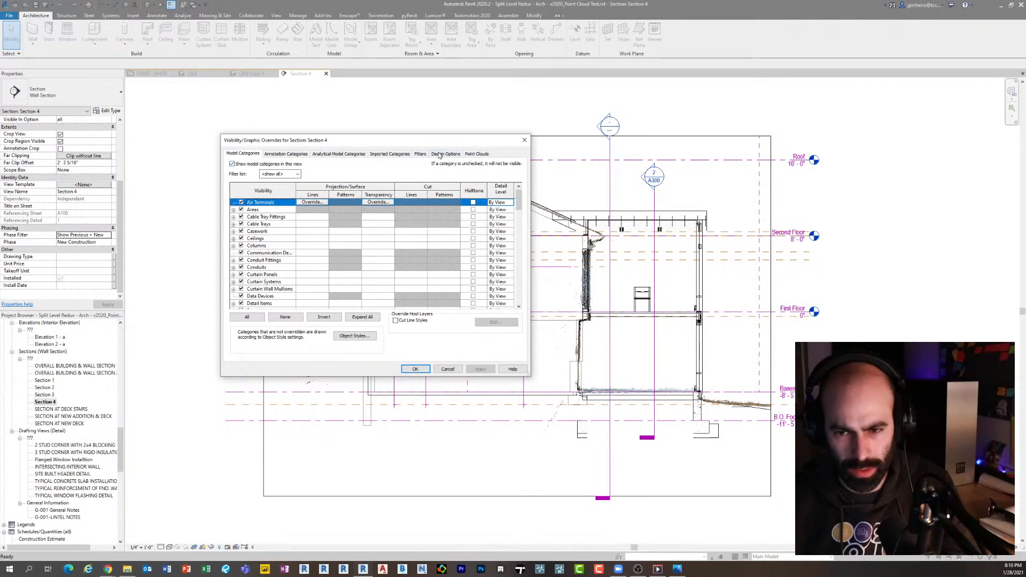
click(477, 154)
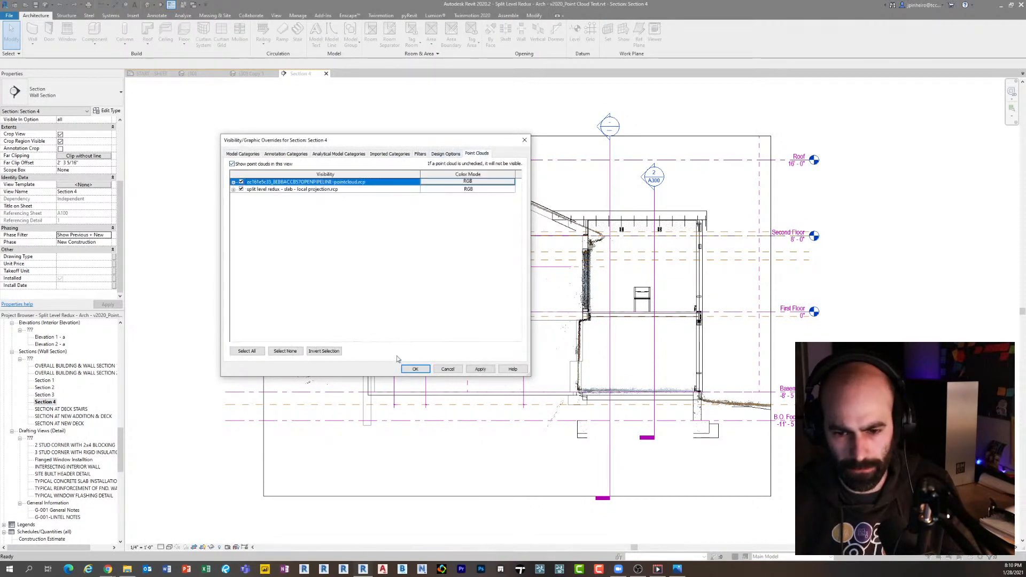
click(241, 190)
click(414, 370)
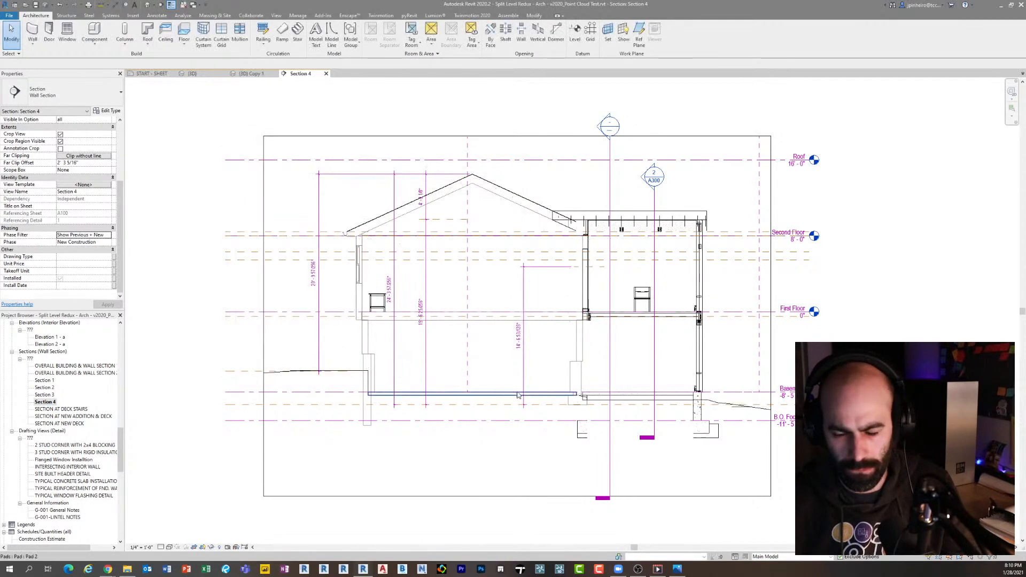
Compare the point cloud's roof and exterior wall outline with the modelled house in Section 4
scroll(597, 422, up, 2)
scroll(598, 423, up, 3)
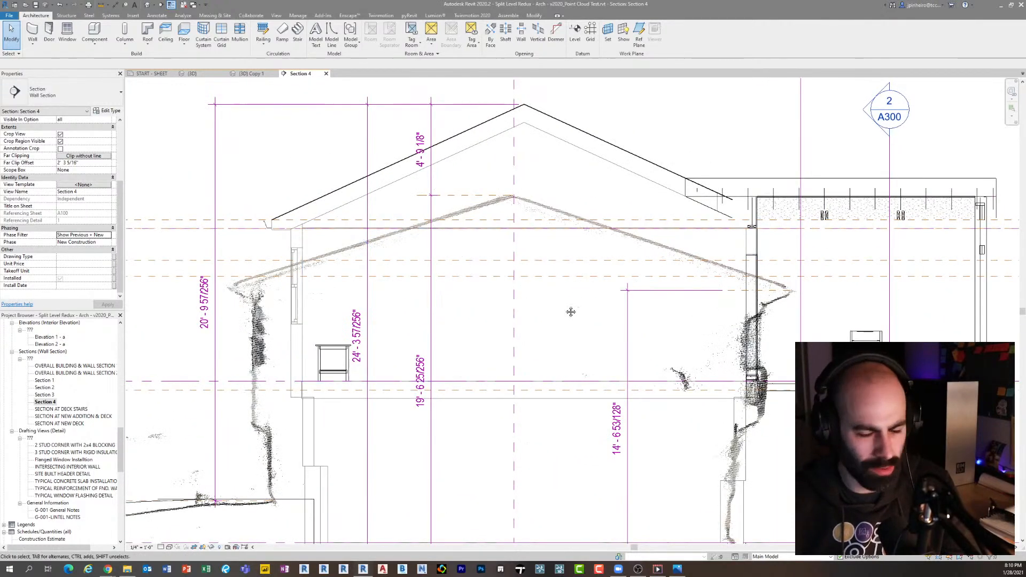
middle_drag(554, 311, 535, 299)
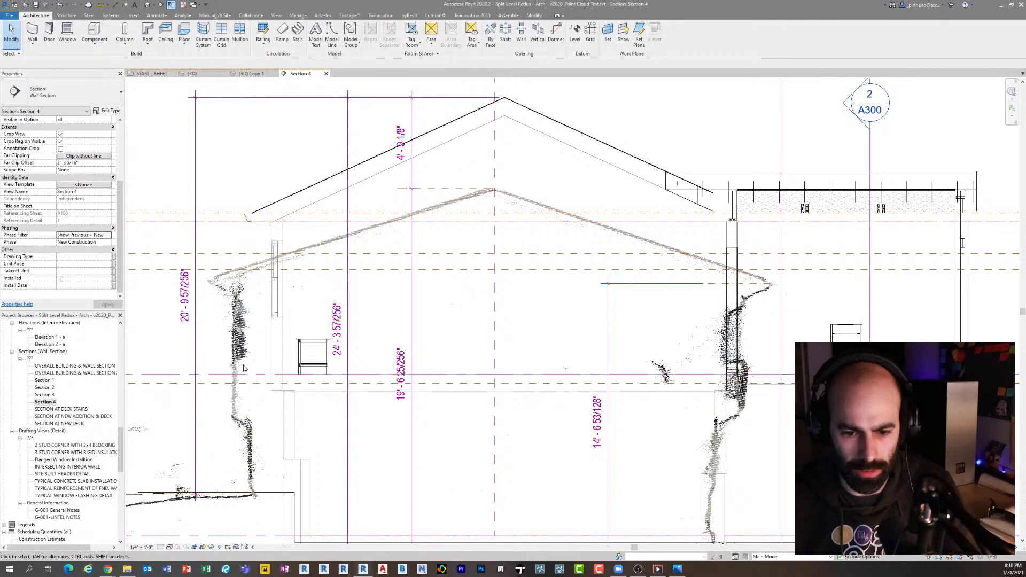
scroll(244, 395, up, 5)
middle_drag(252, 422, 258, 375)
scroll(289, 337, down, 3)
middle_drag(365, 405, 341, 393)
scroll(339, 393, down, 3)
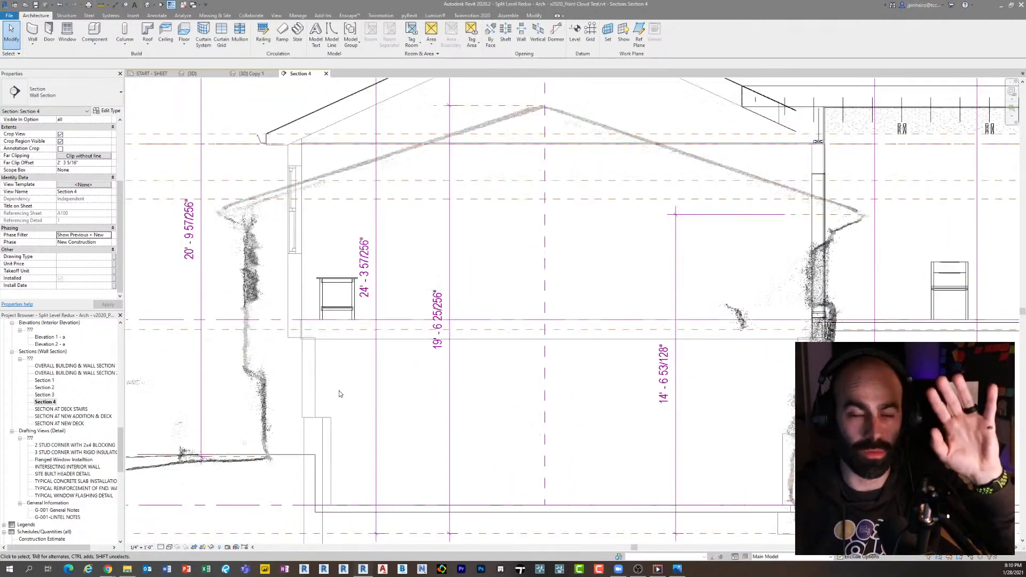
Examine the scanned foundation and excavation around the addition's footing in Section 4 and select that point cloud
middle_drag(412, 384, 334, 325)
middle_drag(656, 463, 510, 376)
scroll(623, 362, up, 5)
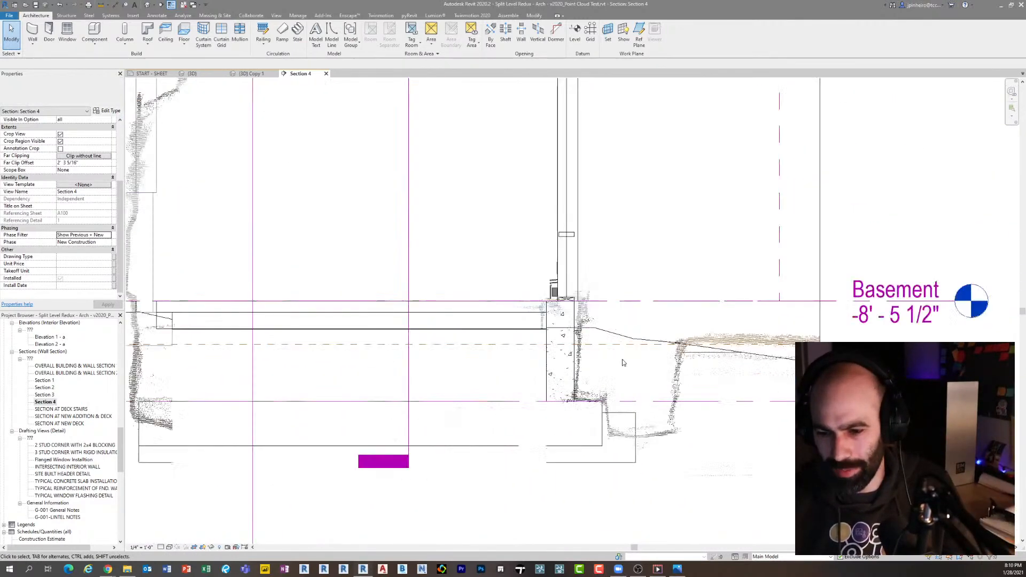
scroll(595, 391, down, 2)
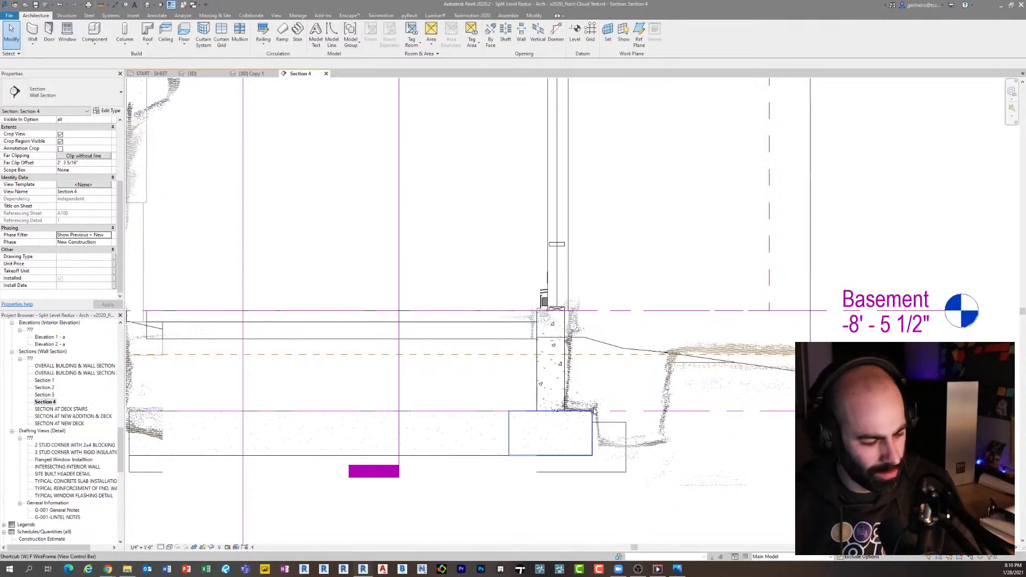
scroll(704, 475, down, 2)
middle_drag(704, 475, 696, 443)
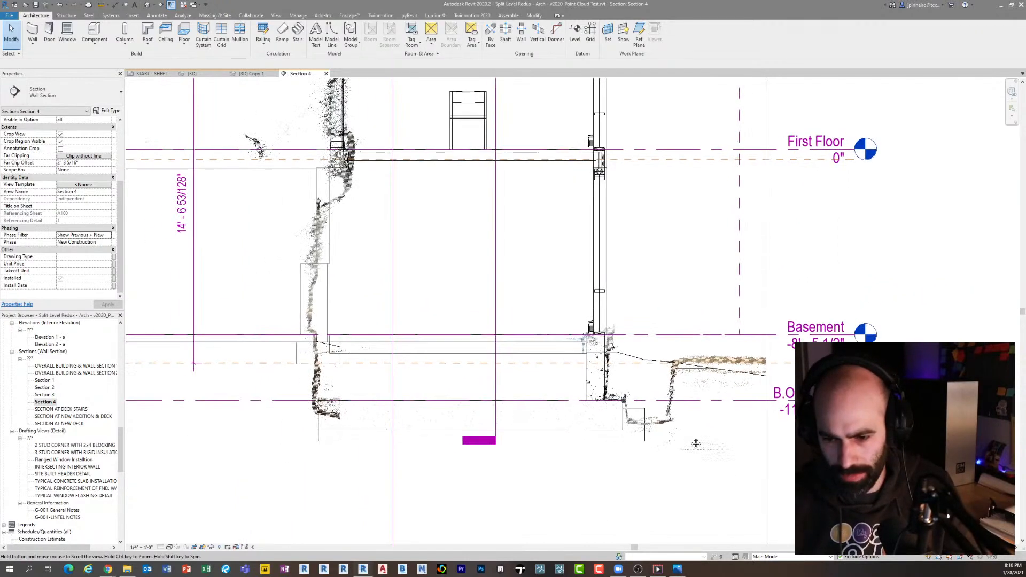
click(662, 413)
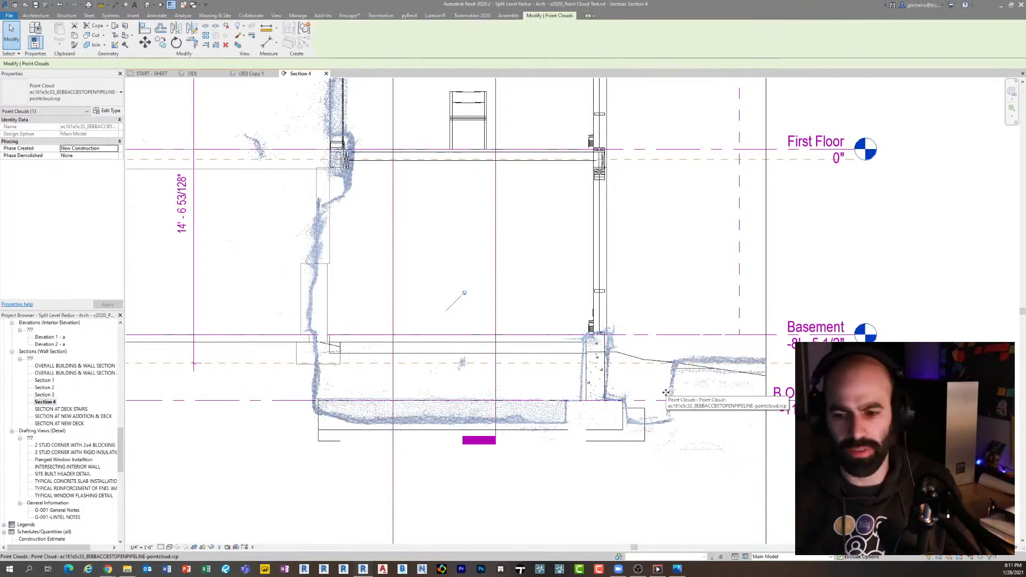
Switch to the DroneDeploy export settings in Chrome and review the map projection options for the point cloud
mouse_move(110, 570)
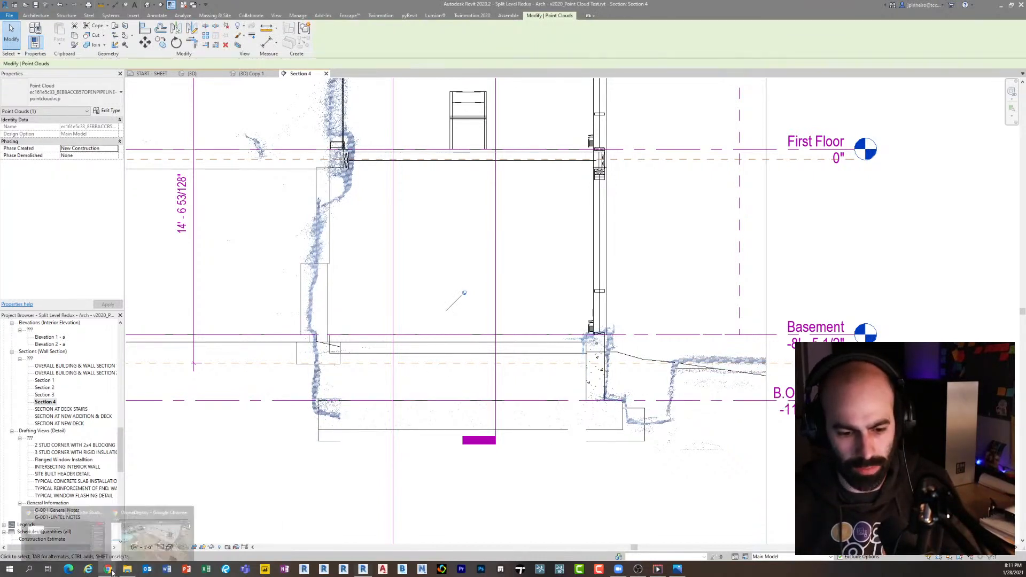
click(179, 541)
scroll(355, 382, down, 2)
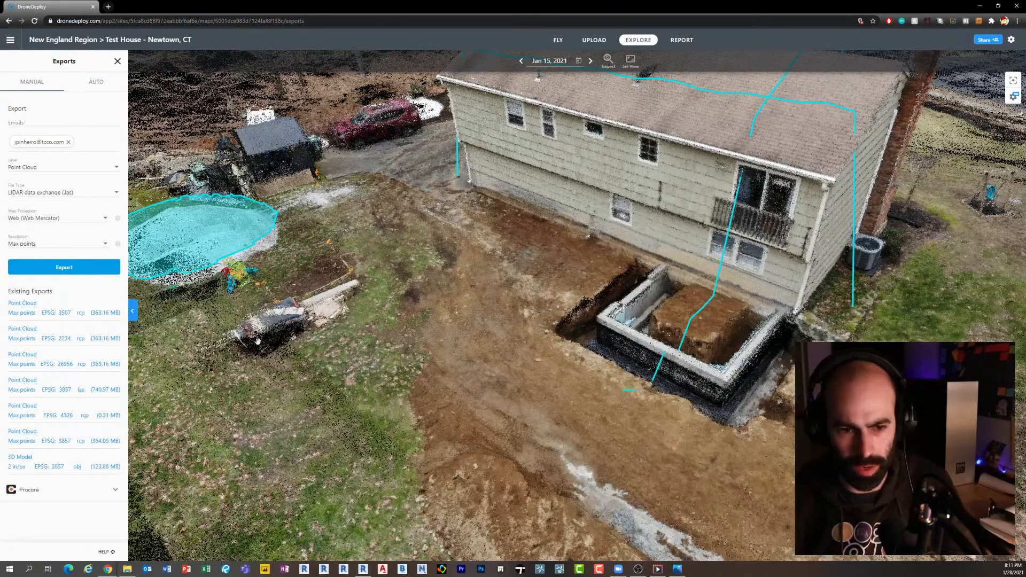
click(88, 221)
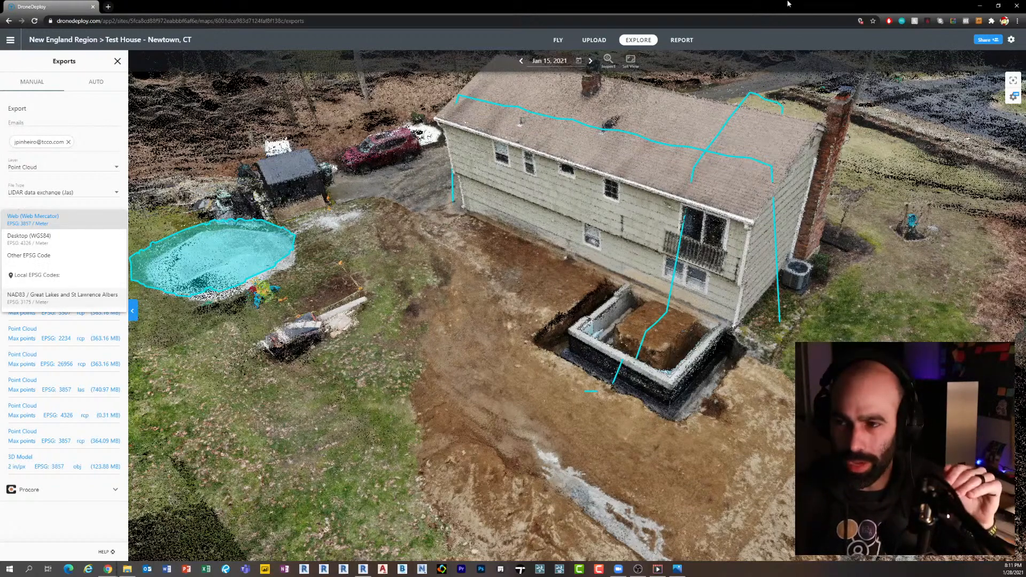
Return to Section 4 in Revit, hide the OPENPIPELINE-pointcloud.rcp cloud and show the "split level redux - slab - local projection.rcp" cloud
click(979, 5)
middle_drag(614, 323, 654, 364)
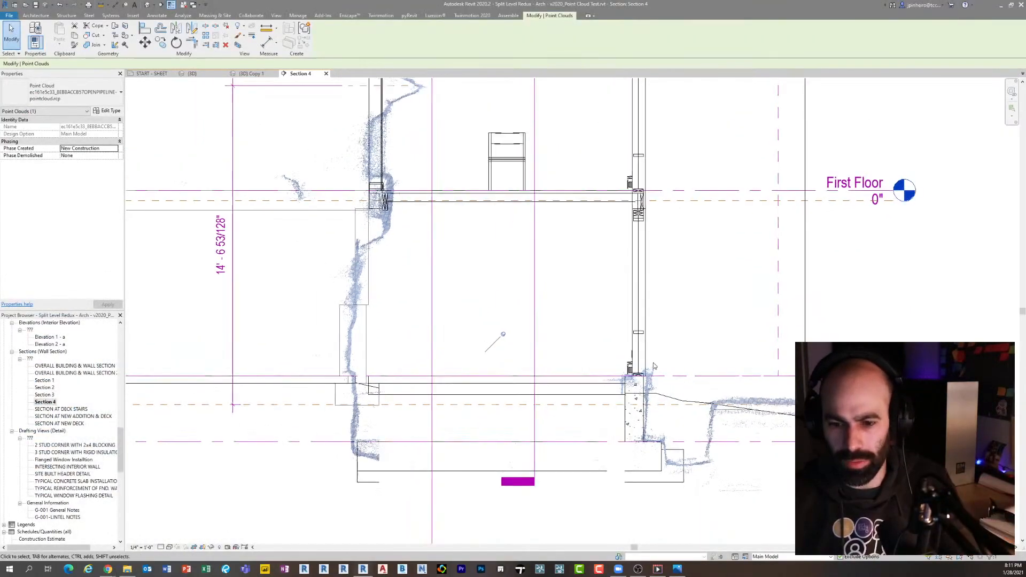
scroll(654, 366, down, 3)
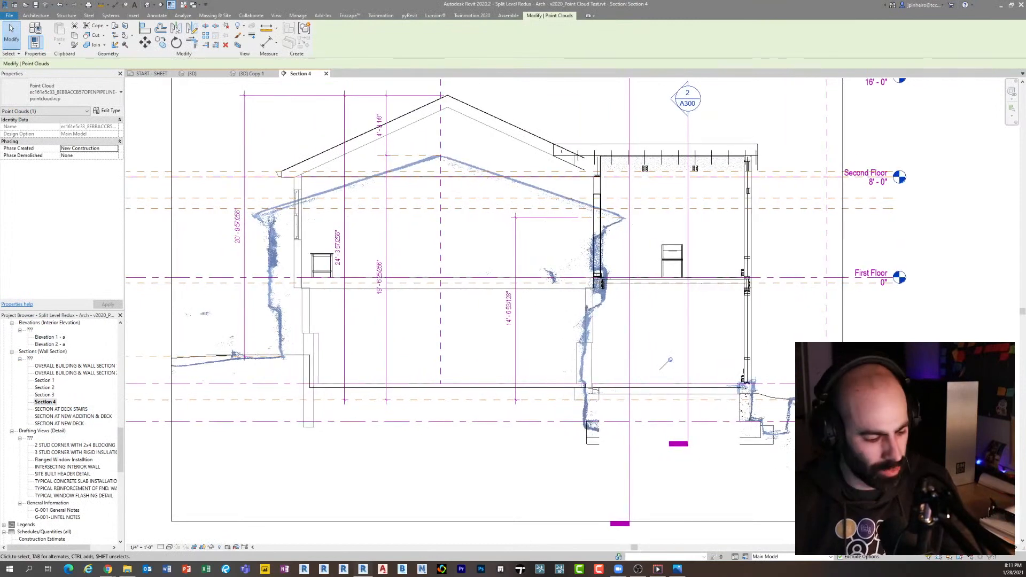
key(v)
key(g)
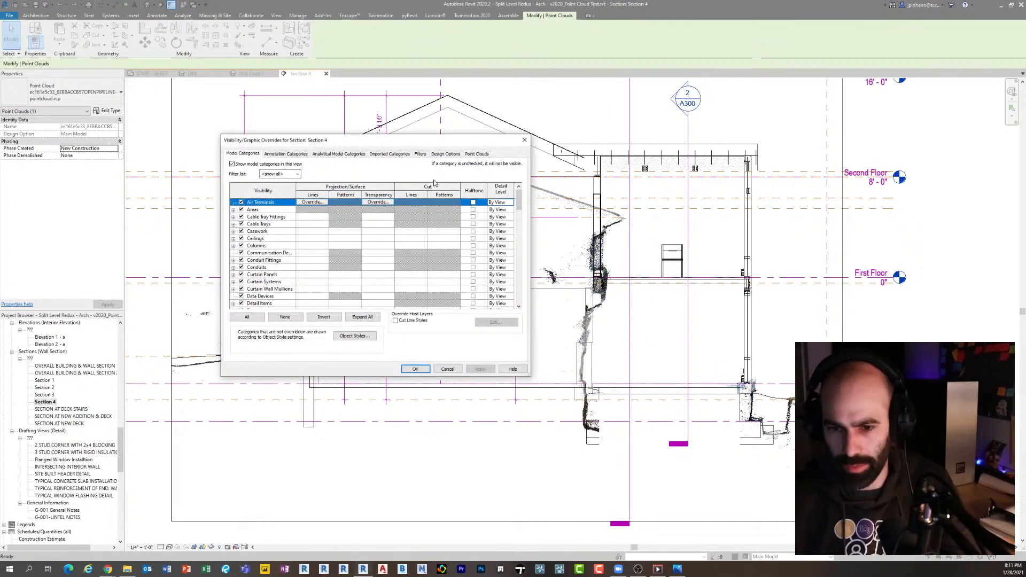
click(481, 154)
click(241, 182)
click(241, 189)
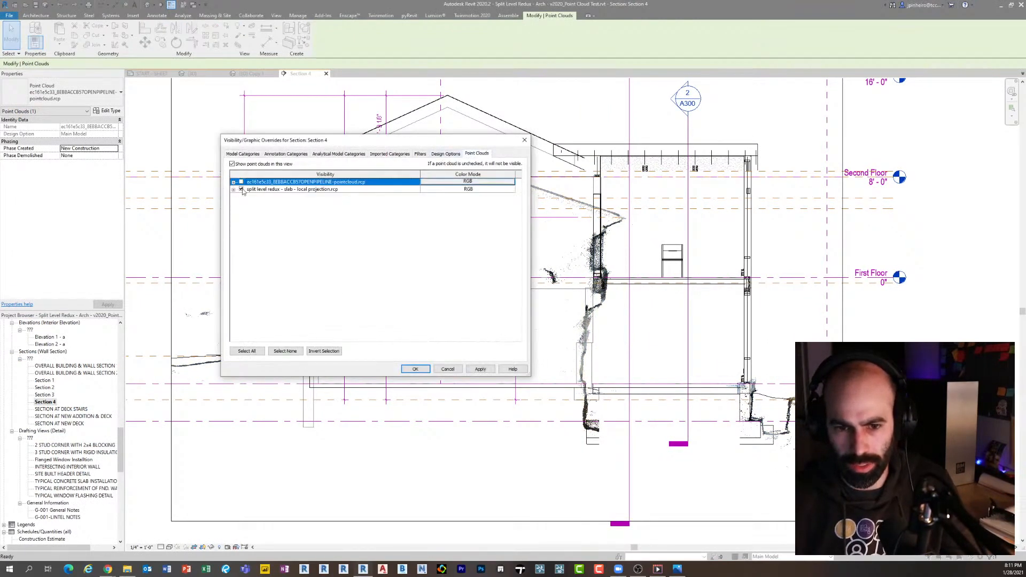
click(411, 369)
Compare the local projection cloud's slab line and addition-side wall with the model in Section 4, from the footing up to the eave
middle_drag(717, 443, 755, 463)
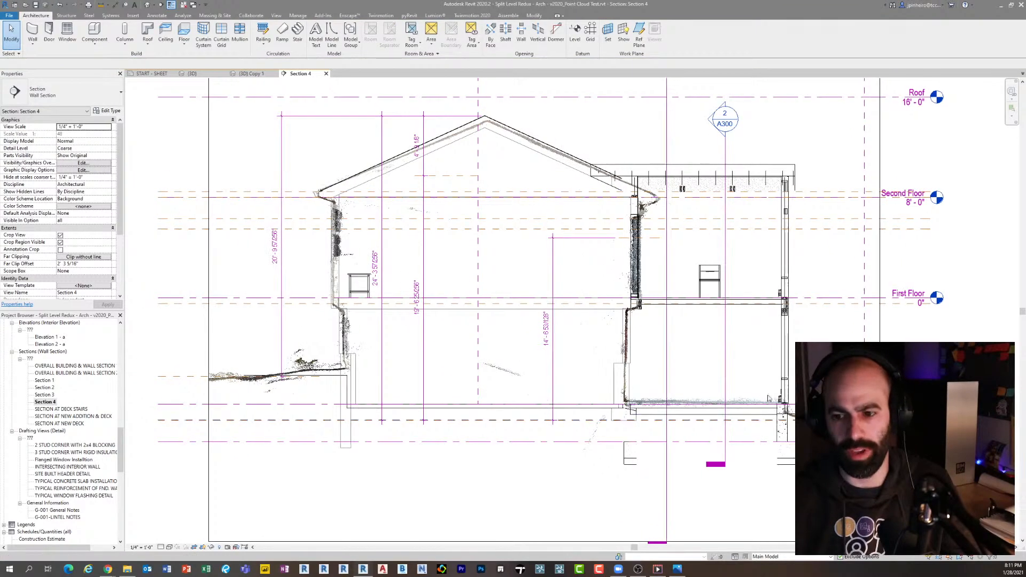
scroll(767, 414, up, 5)
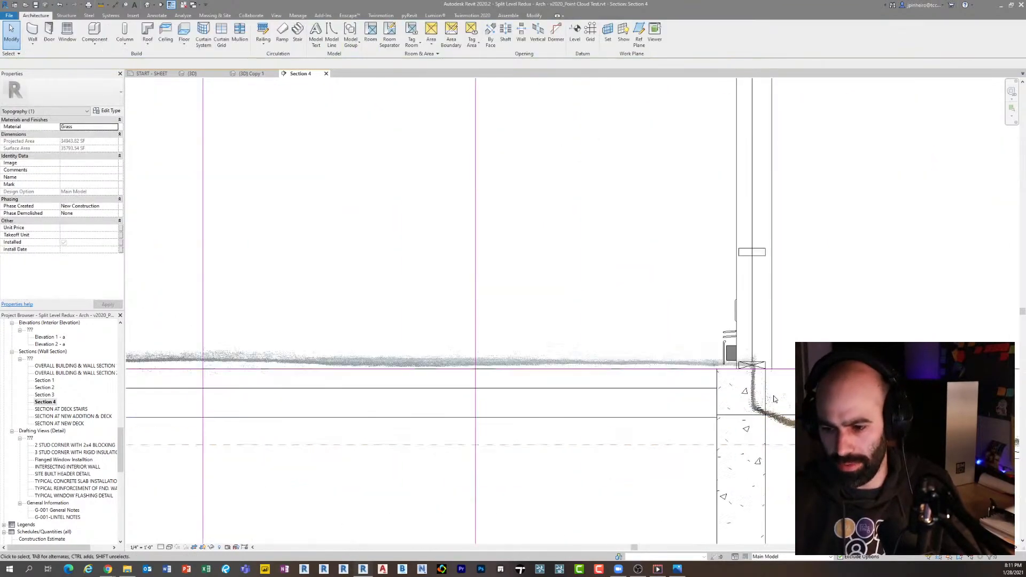
middle_drag(315, 352, 604, 393)
middle_drag(160, 384, 581, 397)
middle_drag(161, 339, 452, 353)
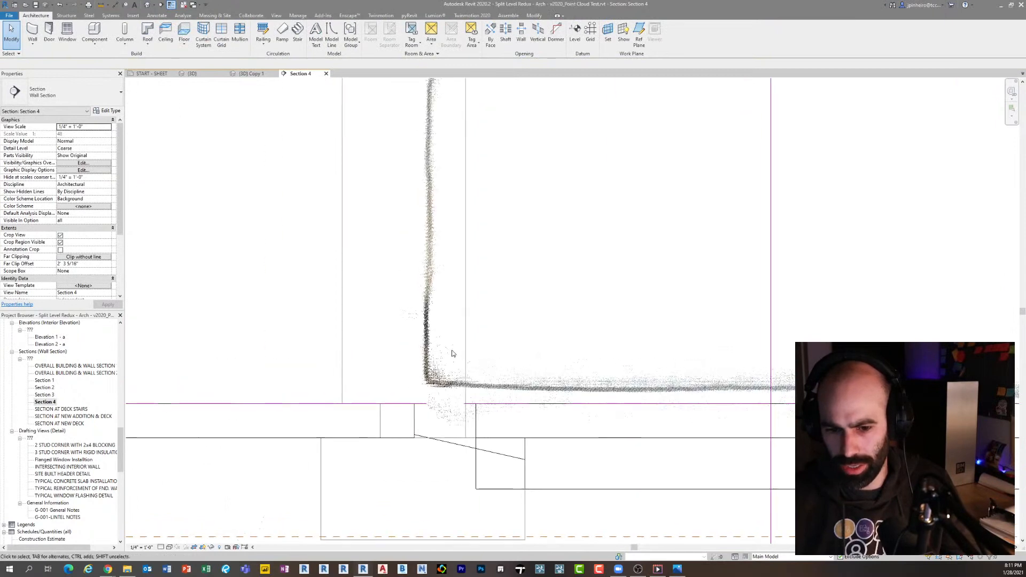
middle_drag(464, 234, 500, 352)
scroll(501, 352, down, 2)
middle_drag(526, 278, 572, 463)
middle_drag(620, 150, 631, 415)
scroll(621, 318, up, 2)
scroll(619, 331, down, 2)
scroll(630, 238, down, 3)
middle_drag(632, 242, 630, 432)
scroll(644, 294, up, 2)
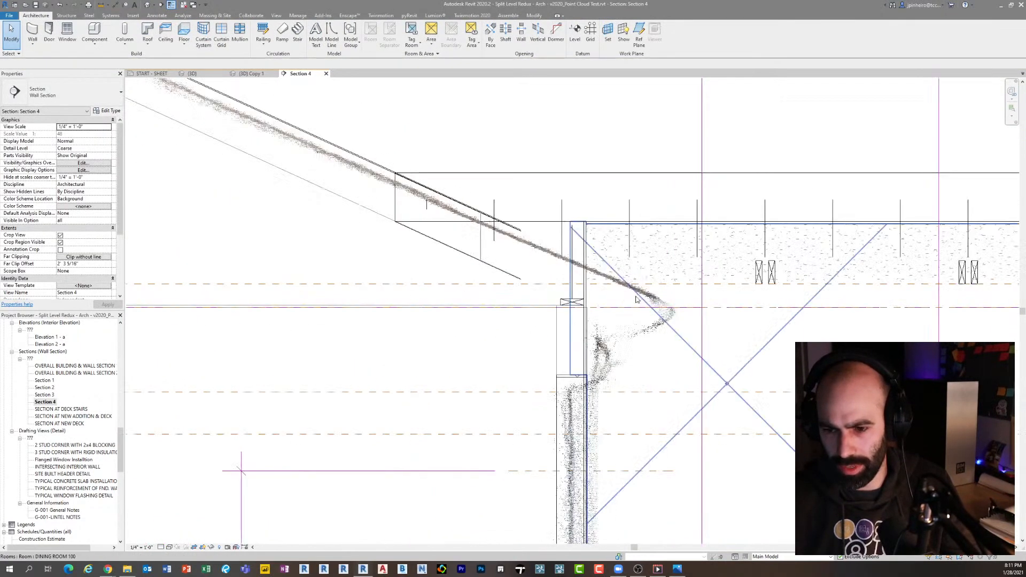
Compare the scanned eave, exterior wall and ground line on the side opposite the addition with the modelled house in Section 4
middle_drag(552, 302, 790, 380)
middle_drag(160, 295, 531, 361)
middle_drag(196, 470, 448, 341)
middle_drag(152, 424, 417, 309)
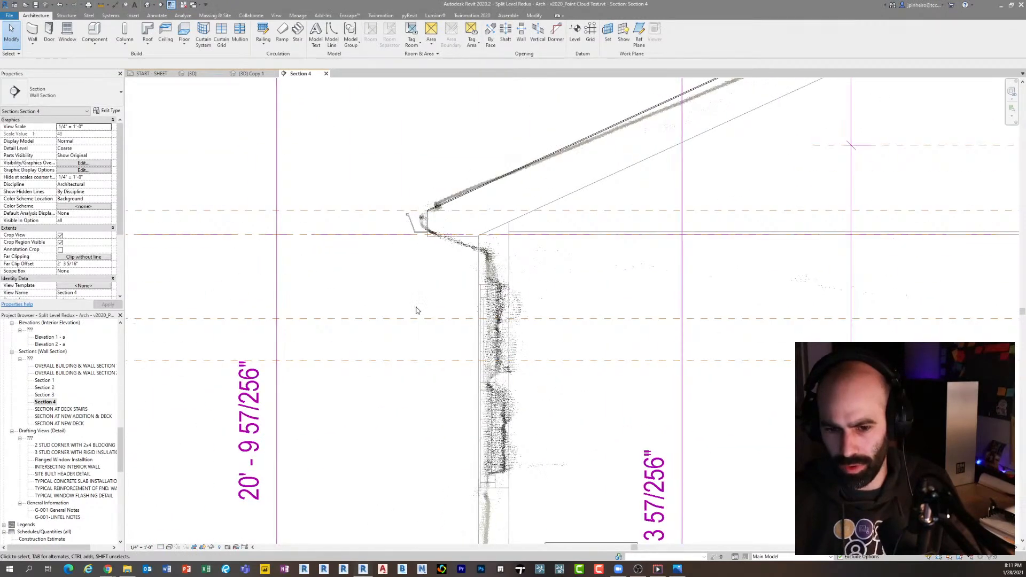
scroll(417, 231, up, 2)
middle_drag(435, 385, 399, 231)
scroll(417, 231, down, 2)
middle_drag(501, 416, 486, 222)
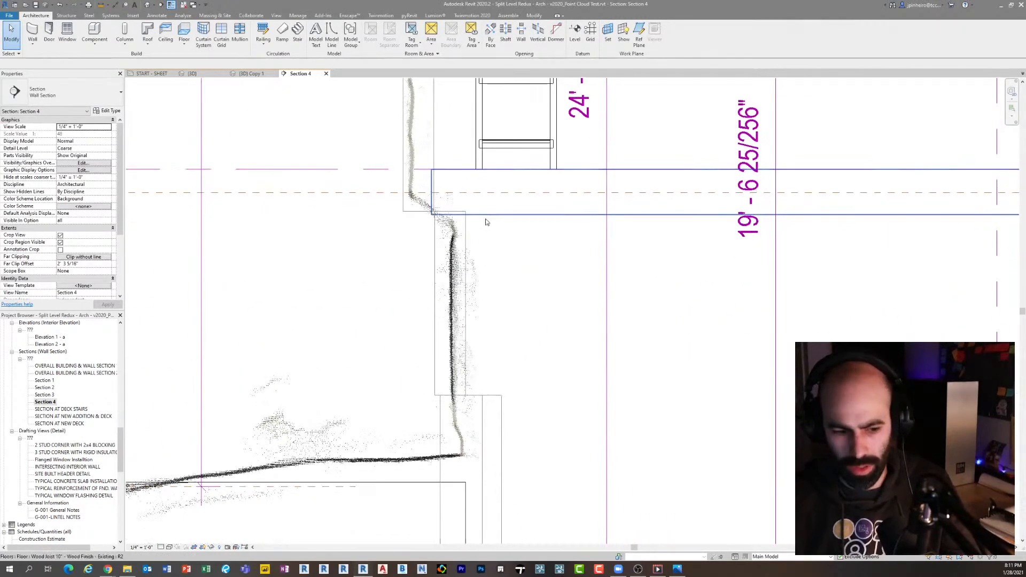
scroll(495, 263, down, 6)
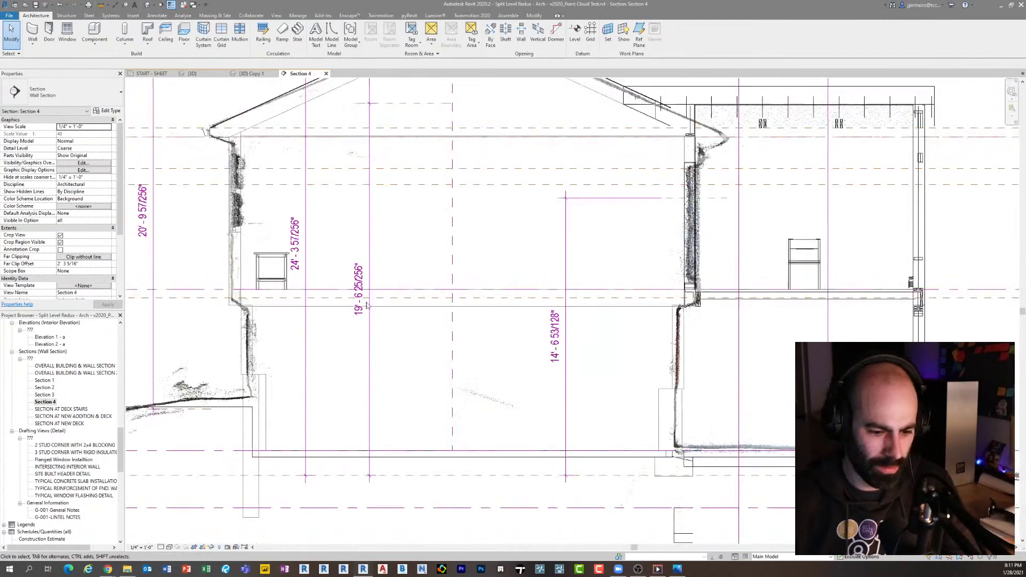
Open the default 3D view and examine the OPENPIPELINE point cloud around the modelled addition's foundation
click(147, 5)
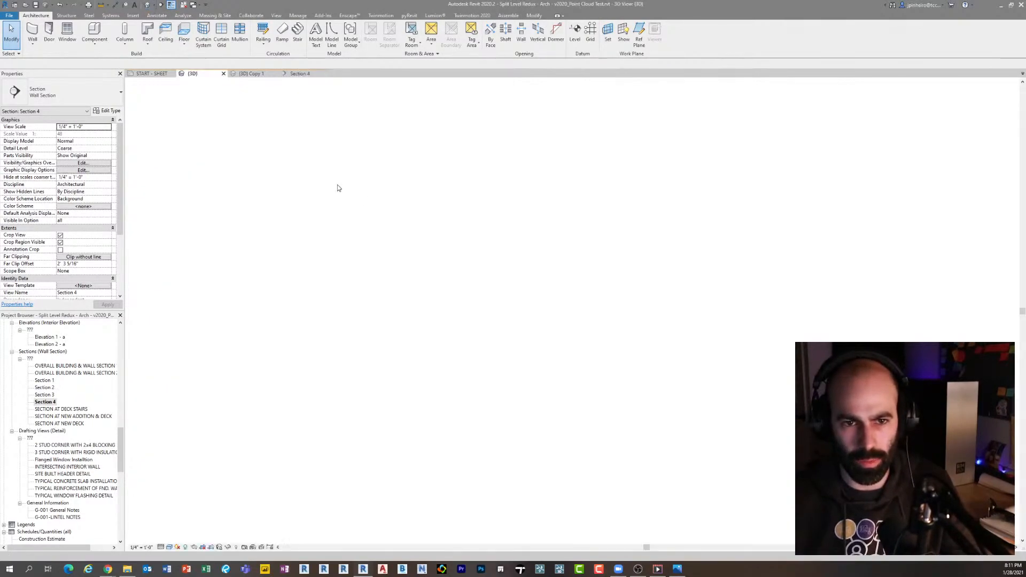
scroll(482, 384, up, 5)
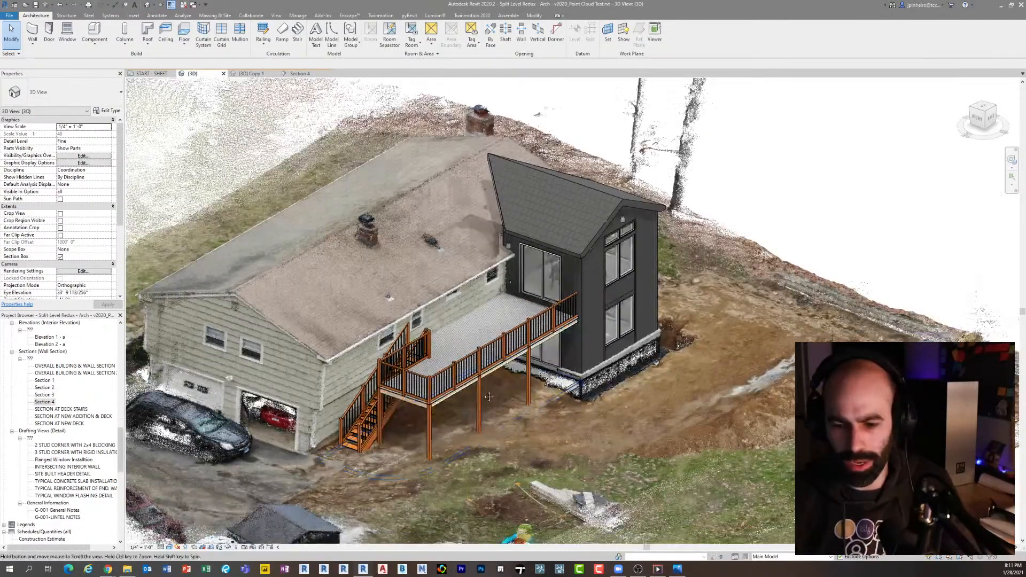
scroll(481, 409, down, 5)
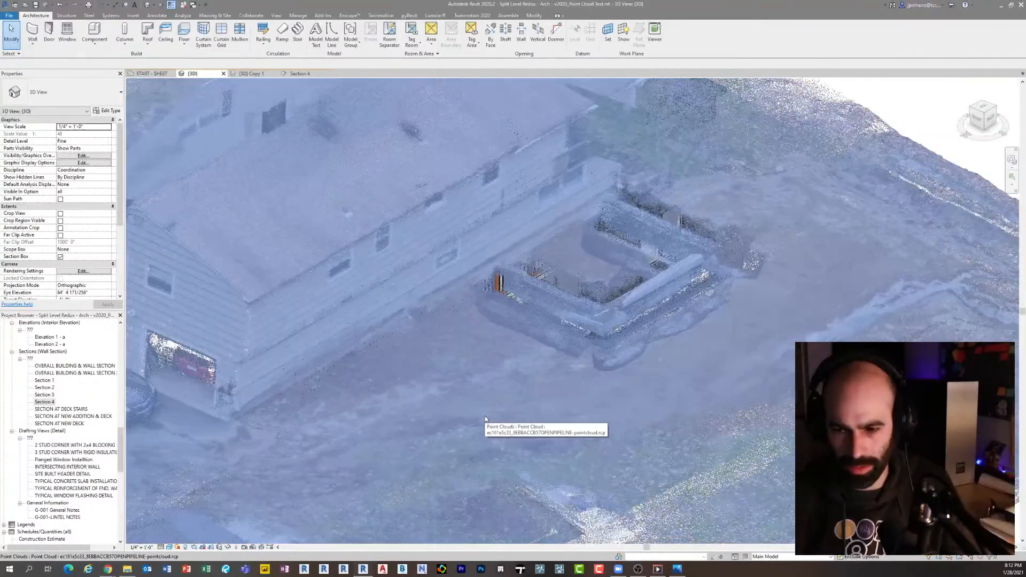
click(489, 420)
scroll(667, 331, up, 8)
key(Escape)
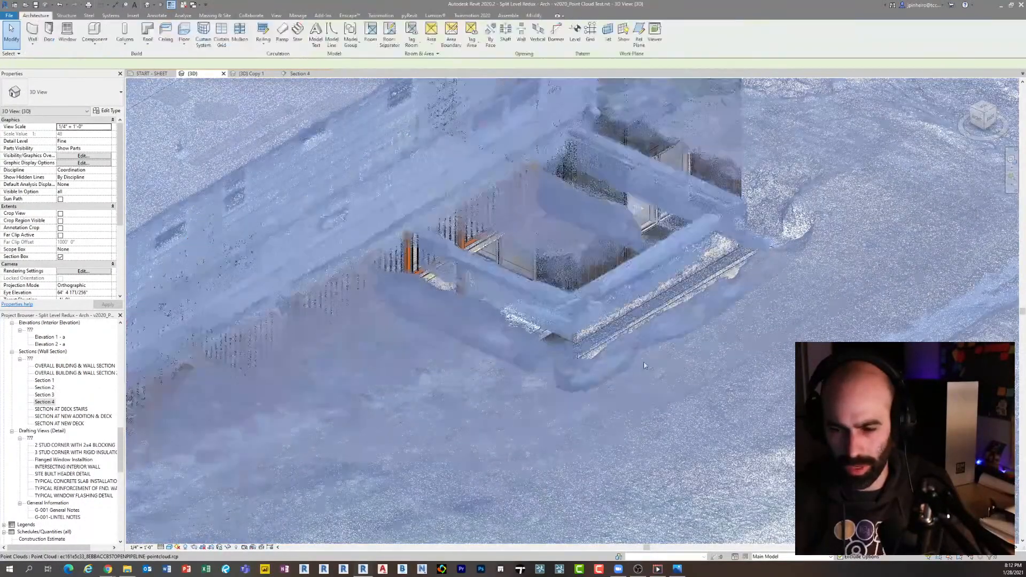
scroll(625, 354, down, 6)
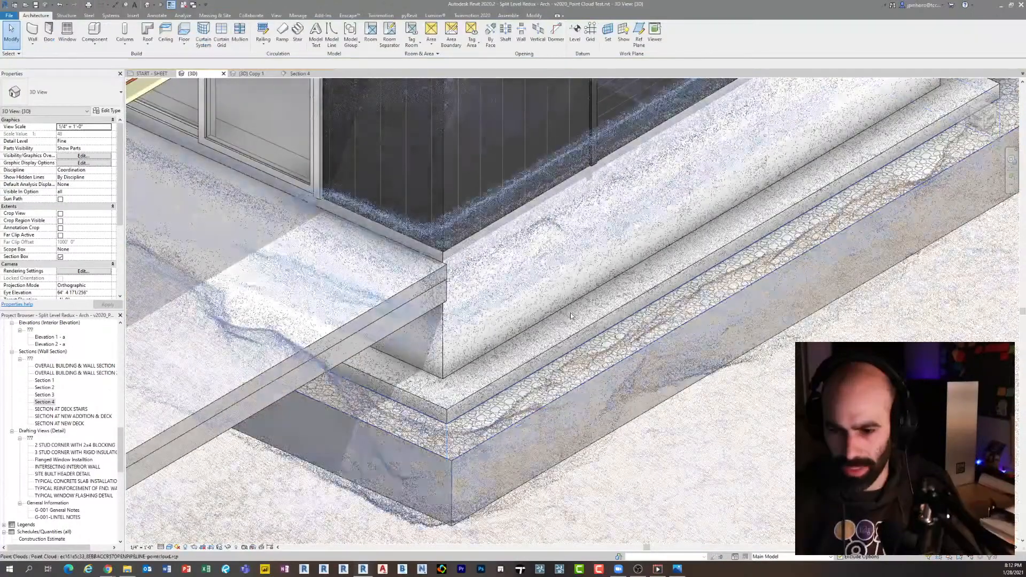
Hide the OPENPIPELINE-pointcloud.rcp cloud and show "split level redux - slab - local projection.rcp" in the 3D view
scroll(562, 373, down, 2)
key(v)
key(v)
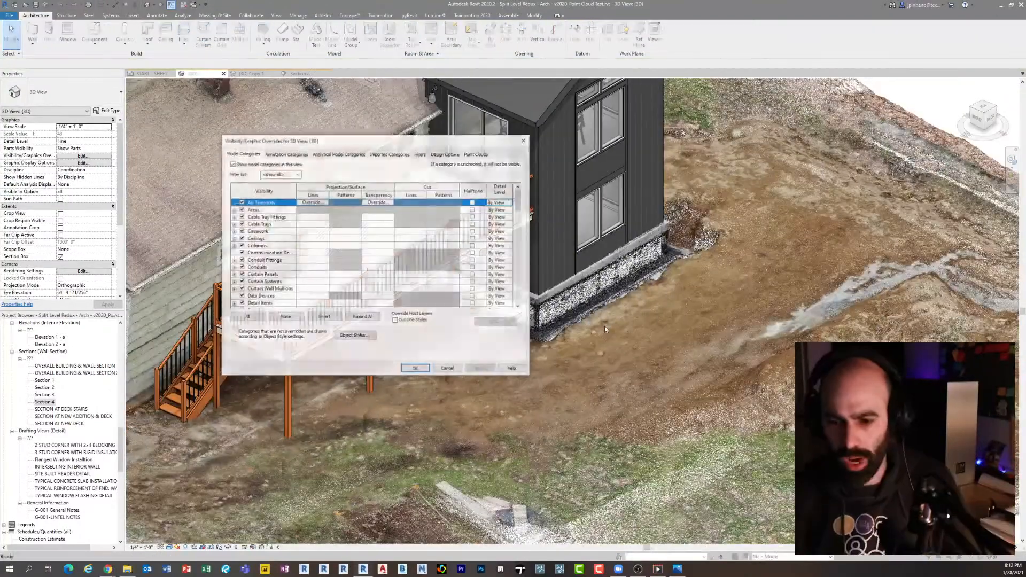
click(474, 154)
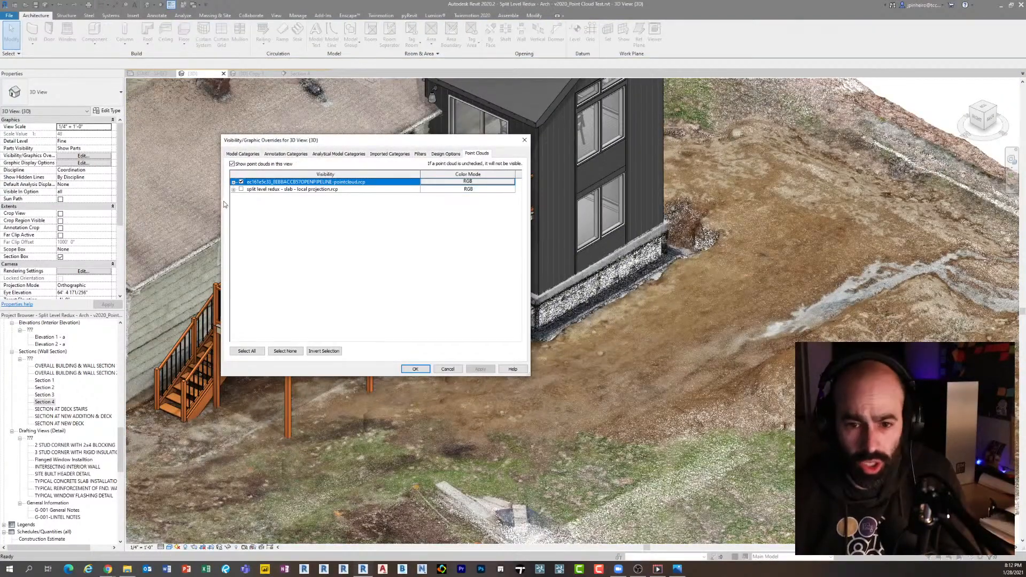
click(241, 189)
click(241, 182)
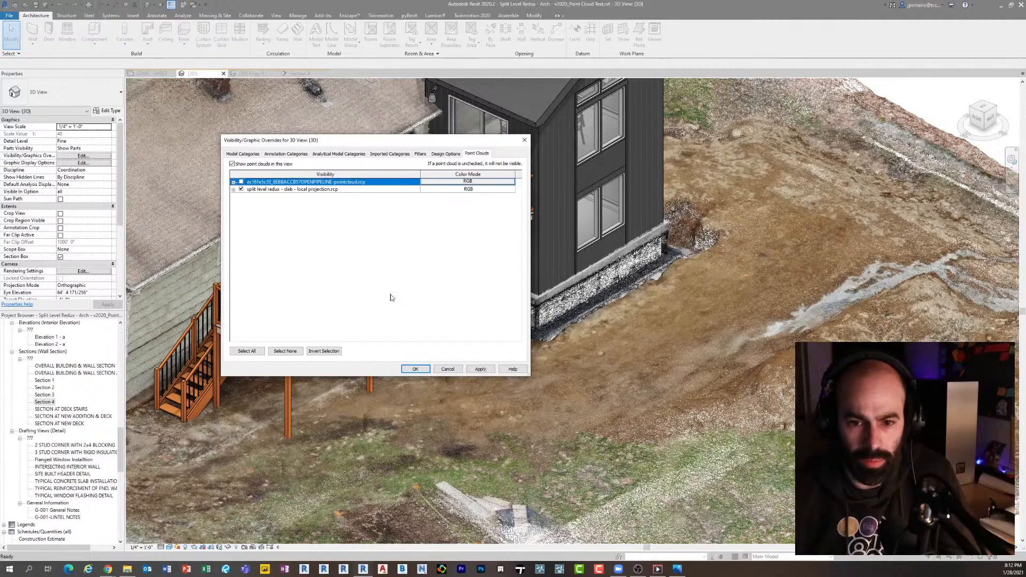
click(418, 369)
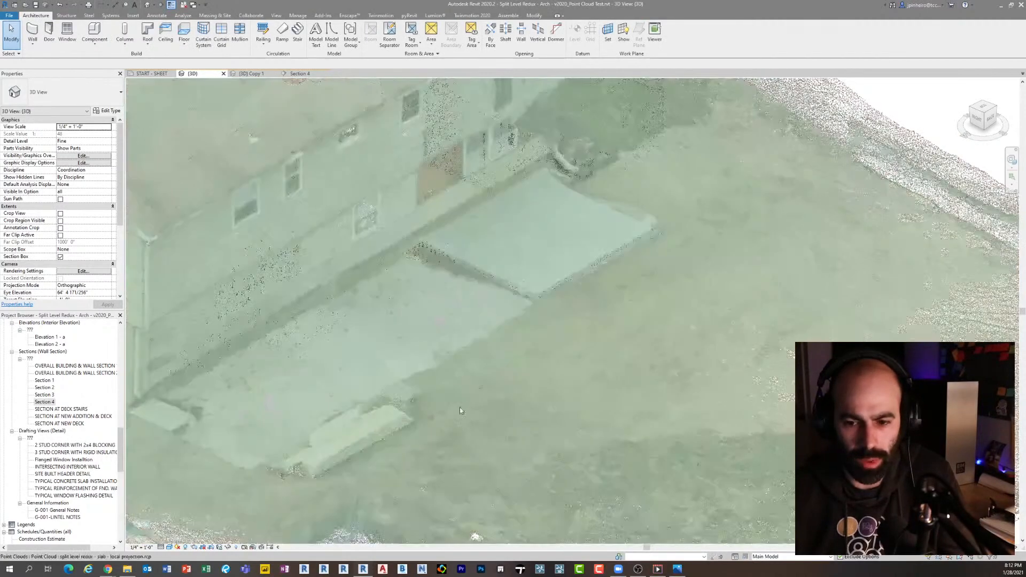
Examine the local projection cloud of the house, poured slab and surrounding yard against the model in 3D
middle_drag(460, 408, 533, 402)
scroll(533, 402, down, 8)
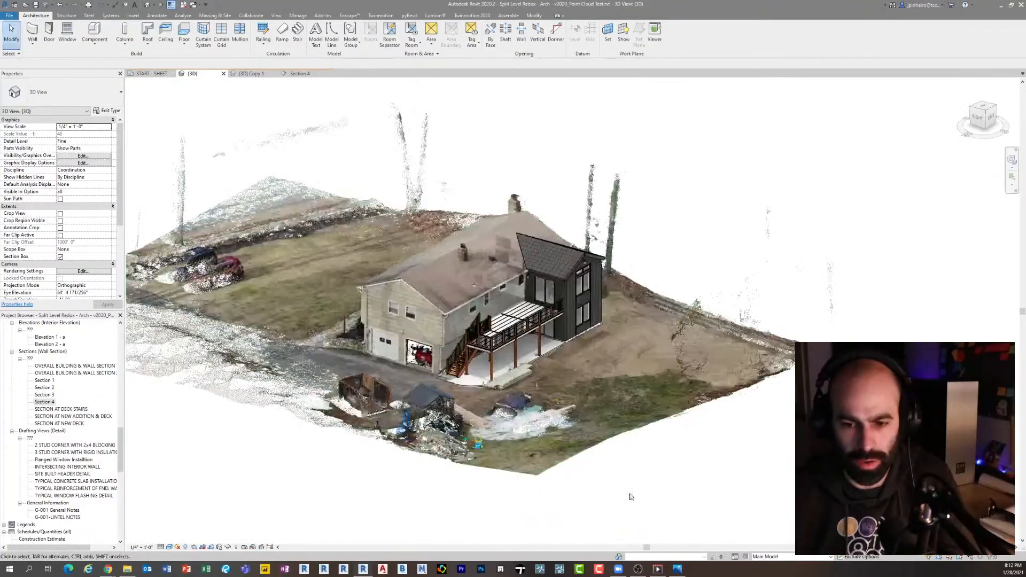
shift+middle_drag(630, 497, 586, 501)
scroll(604, 500, up, 5)
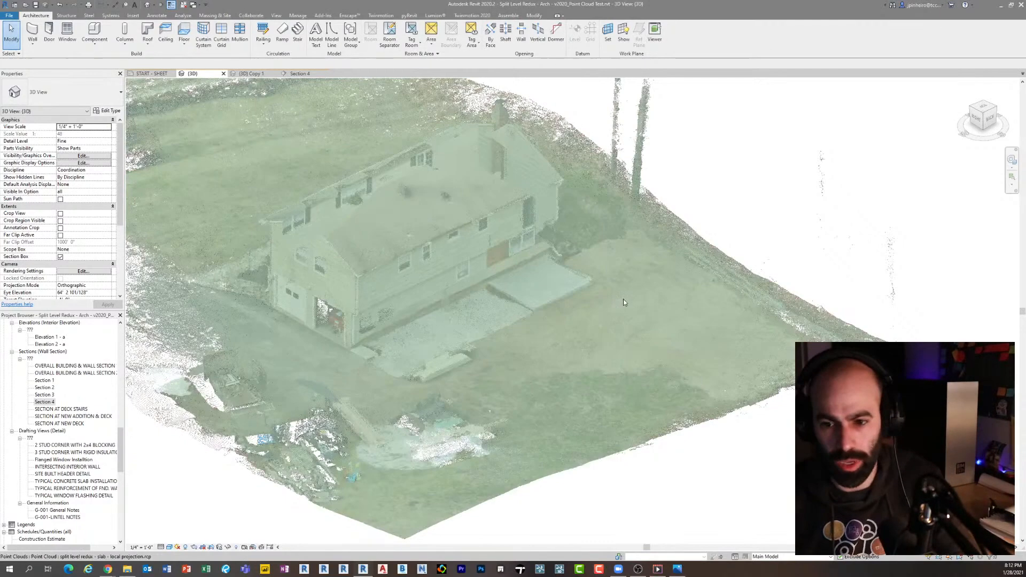
middle_drag(463, 461, 501, 470)
scroll(501, 470, up, 5)
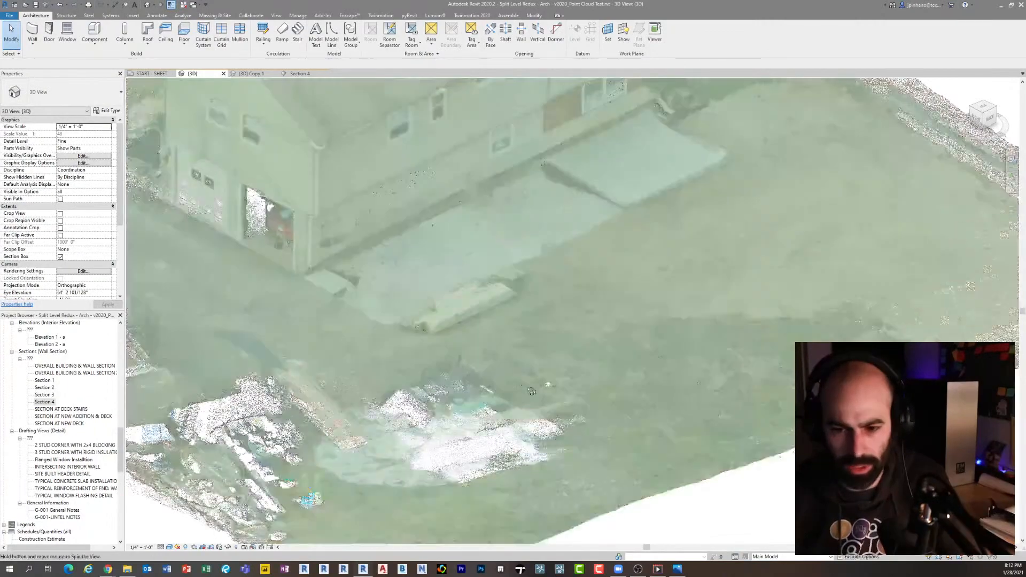
scroll(479, 281, down, 3)
scroll(479, 281, up, 3)
scroll(480, 281, down, 3)
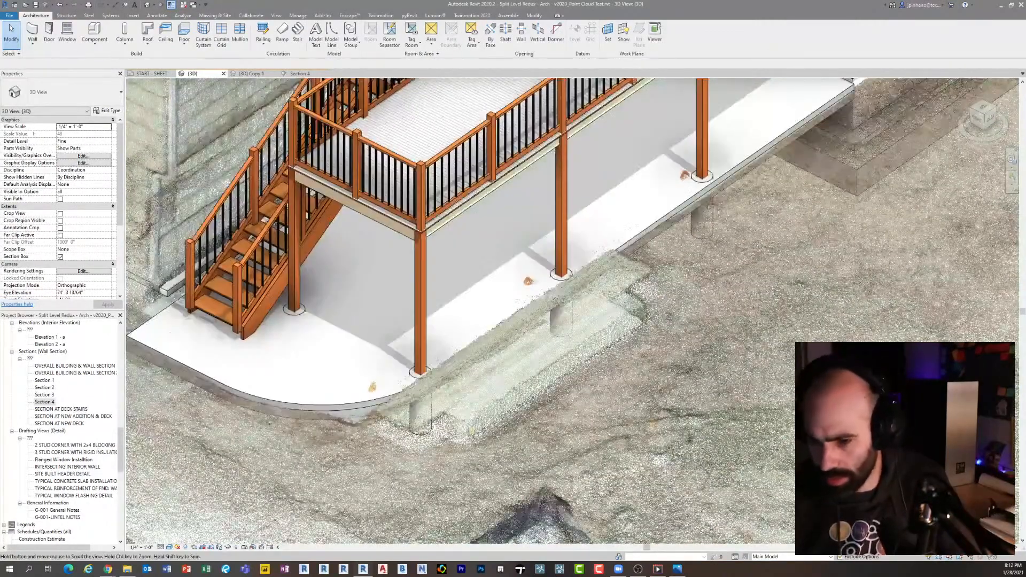
Compare the scanned orange marks on the ground with the positions of the modelled deck posts and piers along the slab edge
middle_drag(670, 317, 621, 351)
scroll(597, 295, up, 1)
scroll(597, 296, up, 4)
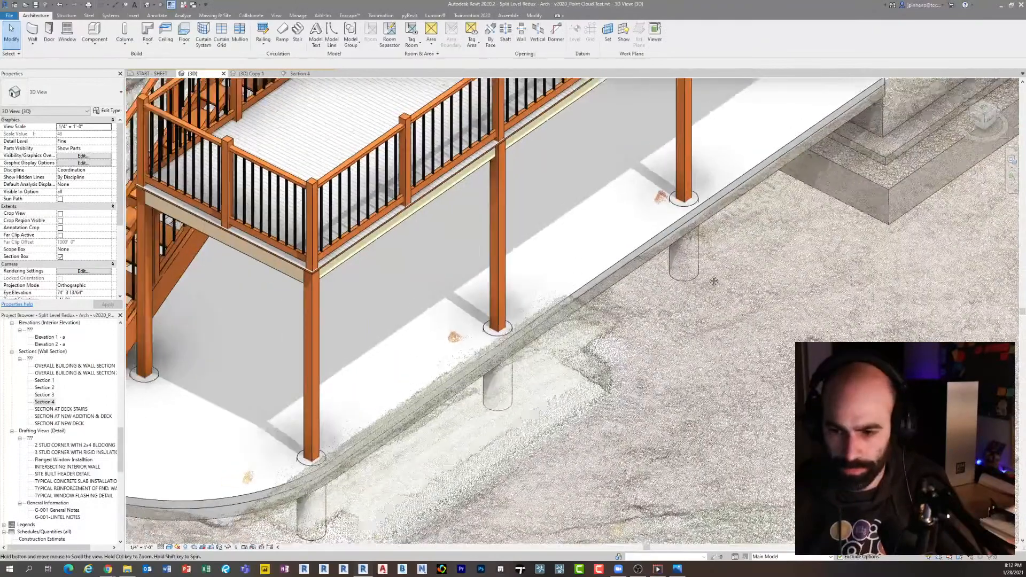
scroll(538, 318, down, 2)
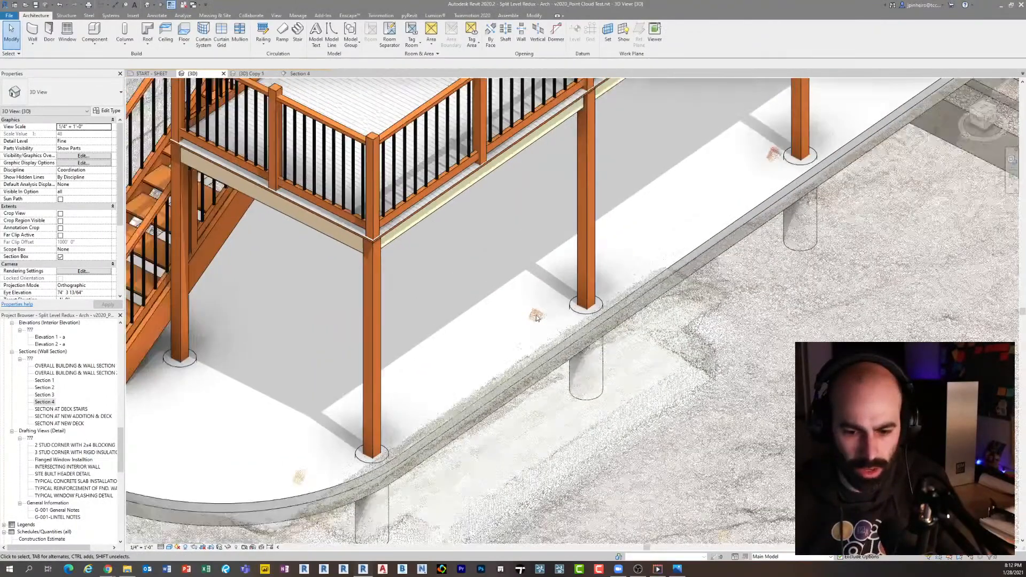
scroll(380, 414, up, 3)
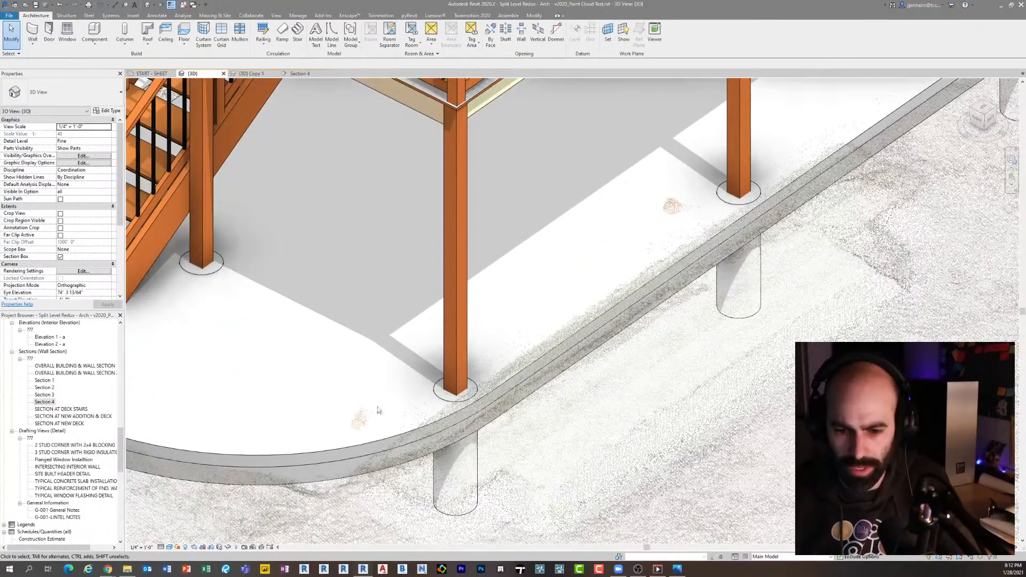
middle_drag(552, 352, 347, 501)
middle_drag(674, 214, 657, 281)
scroll(531, 335, down, 2)
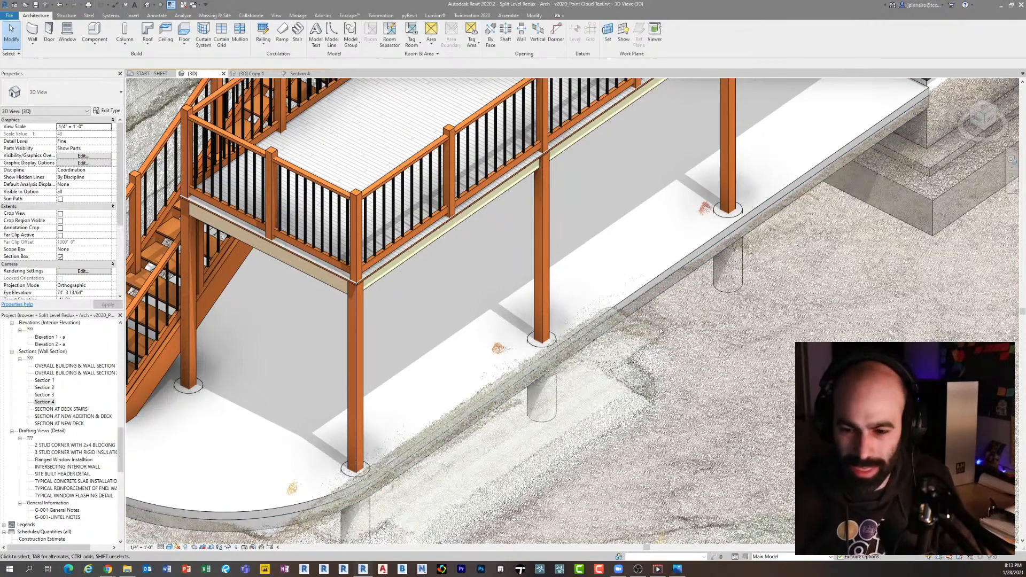
middle_drag(703, 169, 561, 274)
scroll(522, 310, up, 5)
scroll(566, 320, down, 4)
middle_drag(607, 304, 709, 205)
middle_drag(570, 326, 666, 267)
scroll(297, 485, up, 3)
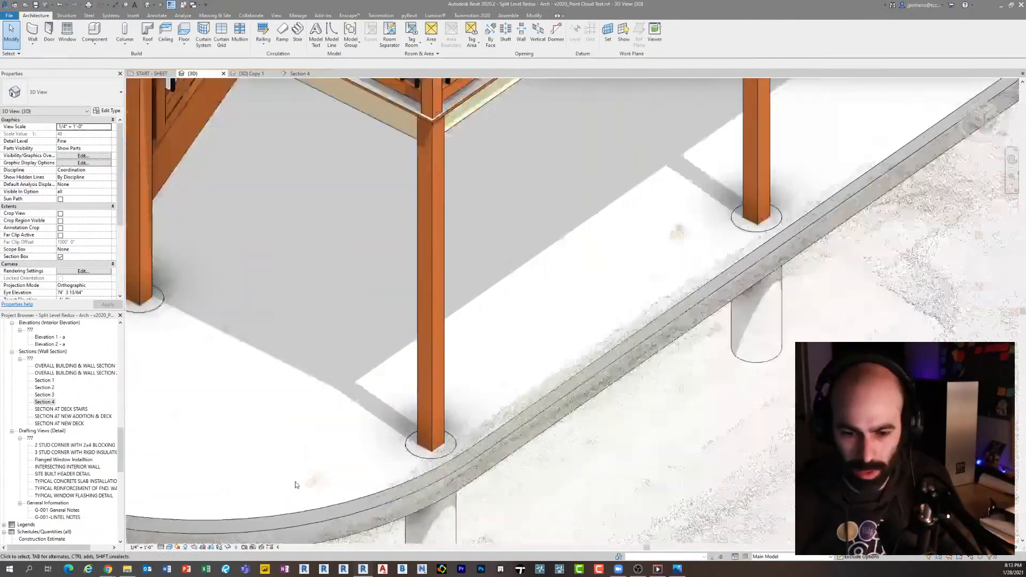
scroll(297, 485, down, 5)
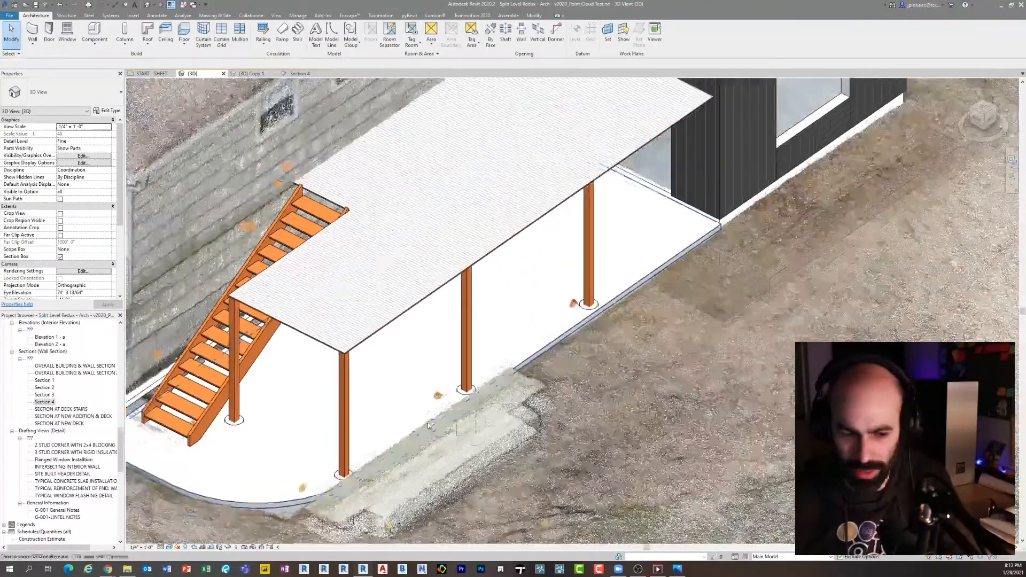
Inspect how the modelled deck and dark-clad addition sit against the scanned house and ground in the 3D view
middle_drag(429, 426, 448, 392)
scroll(448, 392, down, 2)
middle_drag(576, 331, 521, 371)
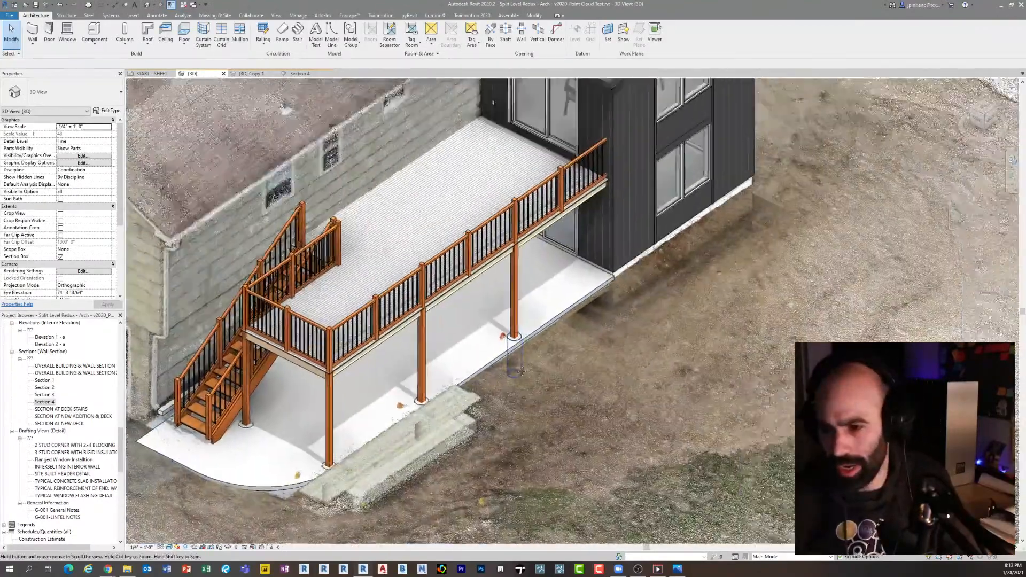
scroll(706, 207, up, 3)
middle_drag(707, 207, 665, 339)
scroll(641, 341, down, 1)
middle_drag(760, 285, 772, 294)
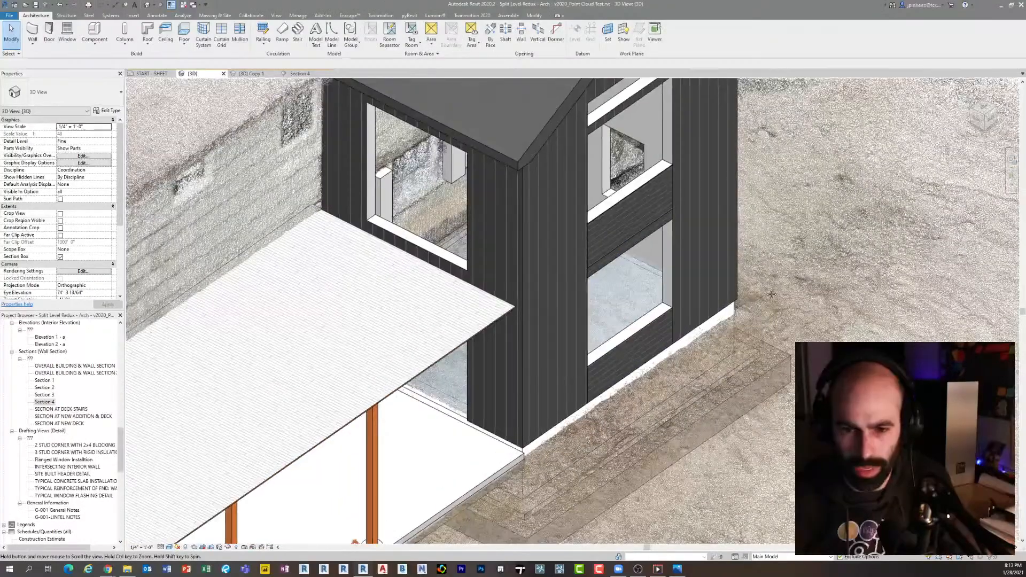
scroll(771, 295, down, 3)
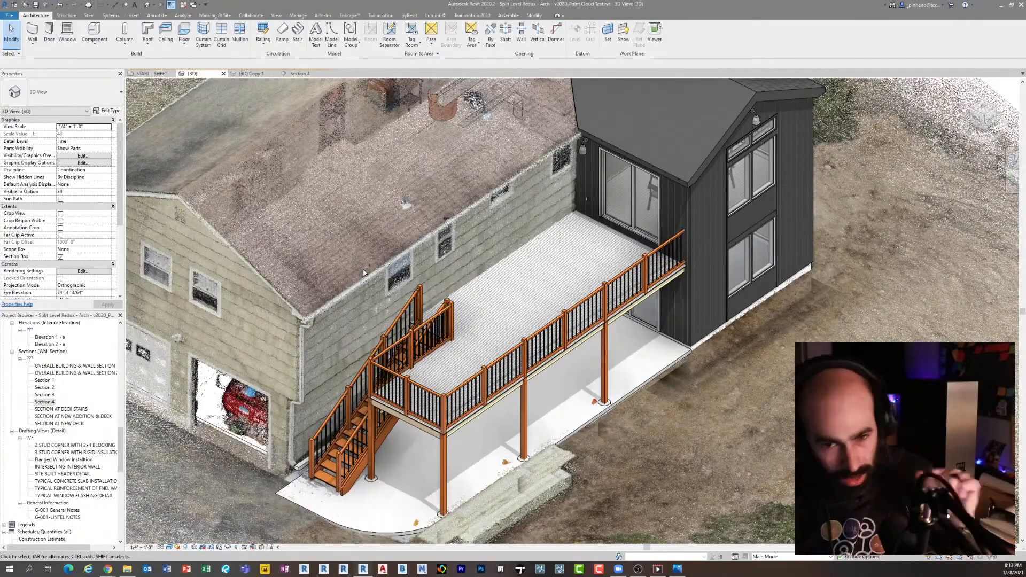
scroll(358, 268, down, 2)
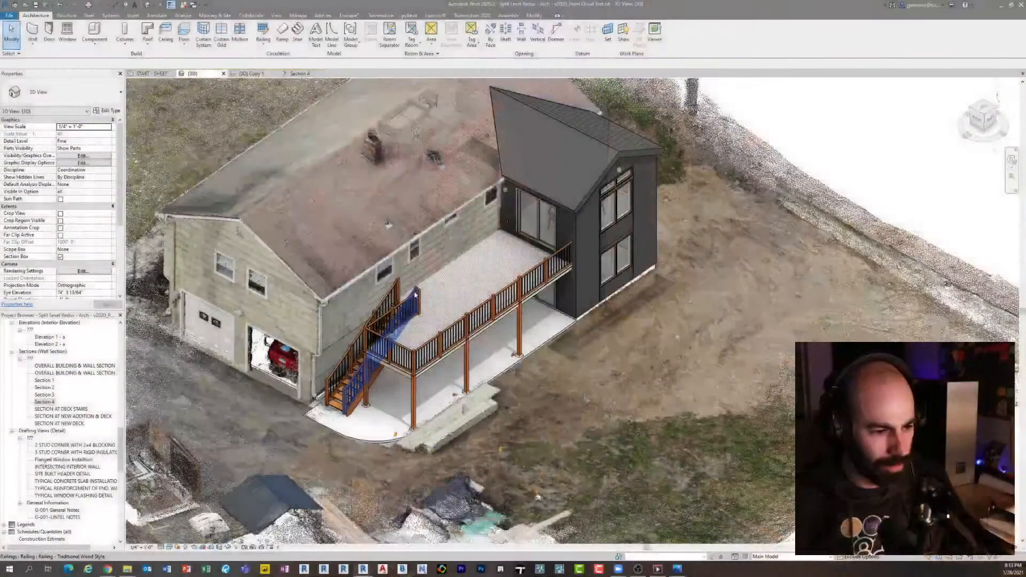
scroll(588, 286, down, 3)
middle_drag(754, 188, 746, 231)
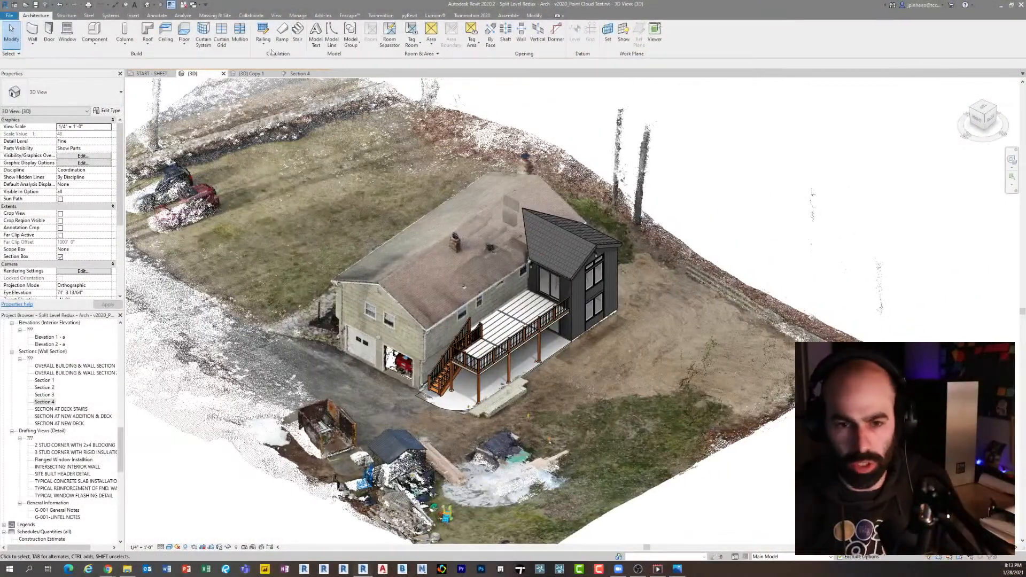
Review the local projection .rcp file and its Auto - Center to Center positioning in the Link Point Cloud dialog without linking it
click(133, 16)
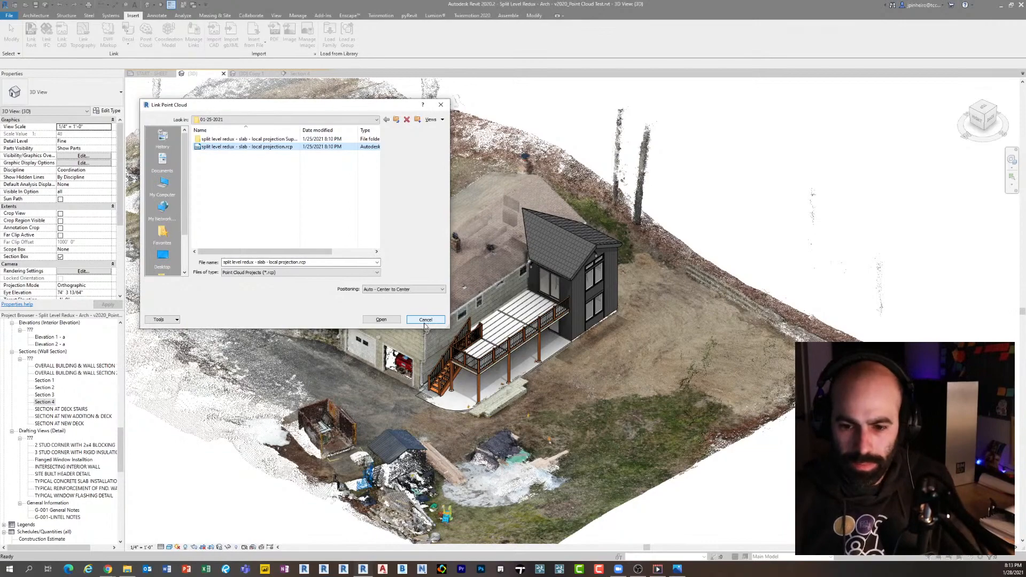
click(425, 322)
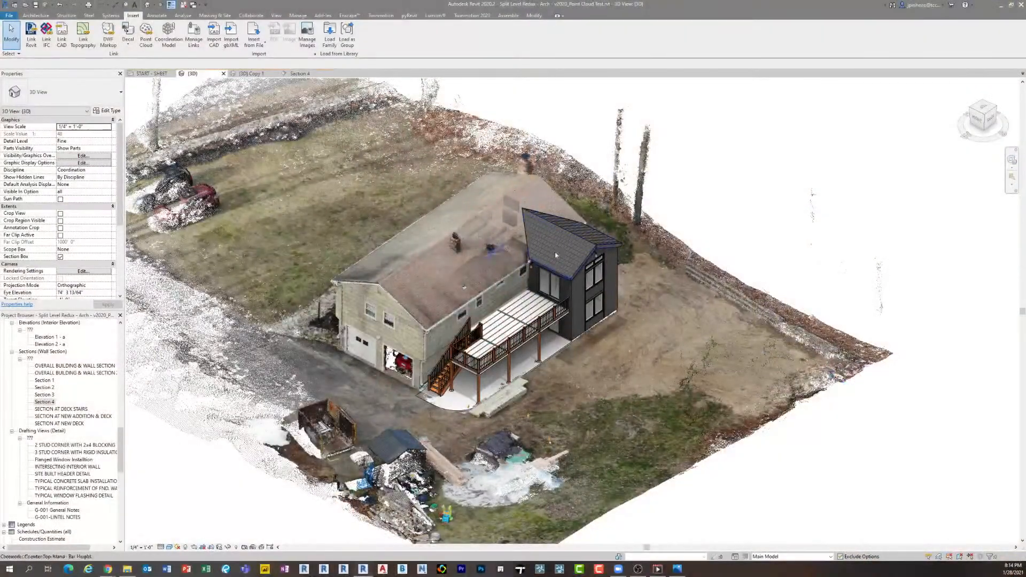
Turn off the 3D view's section box so the whole point cloud is displayed
scroll(556, 256, down, 2)
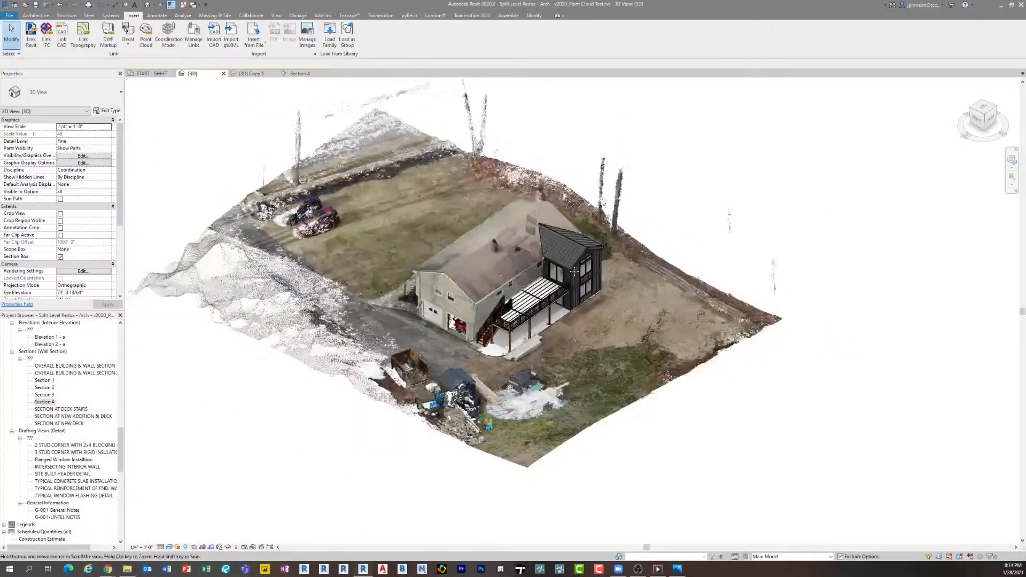
click(106, 305)
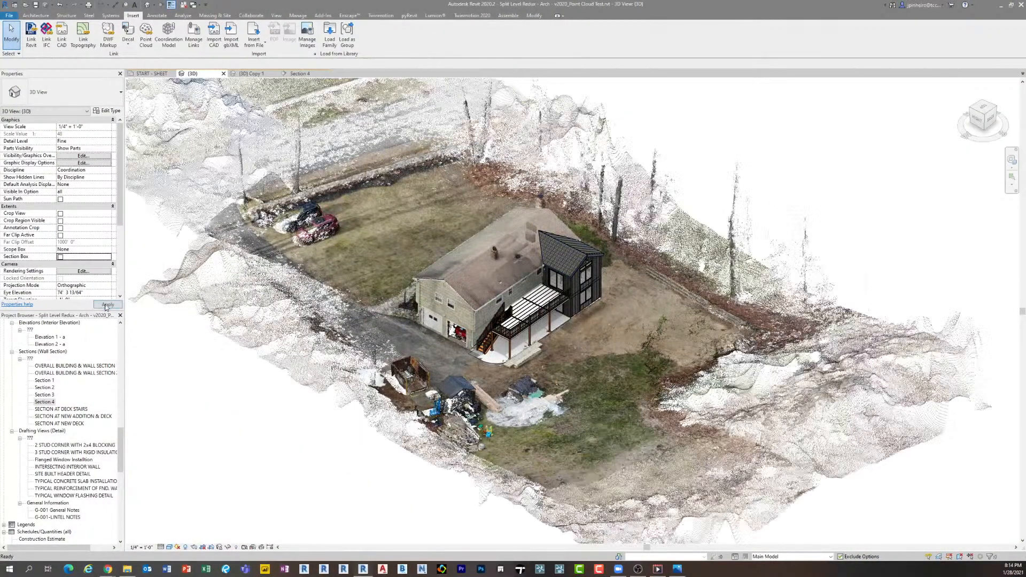
Inspect the uncropped point cloud together with the modelled deck and addition from the garage side and the chimney side
scroll(259, 412, down, 3)
shift+middle_drag(281, 415, 513, 299)
scroll(428, 332, up, 4)
middle_drag(343, 317, 810, 337)
scroll(381, 366, up, 6)
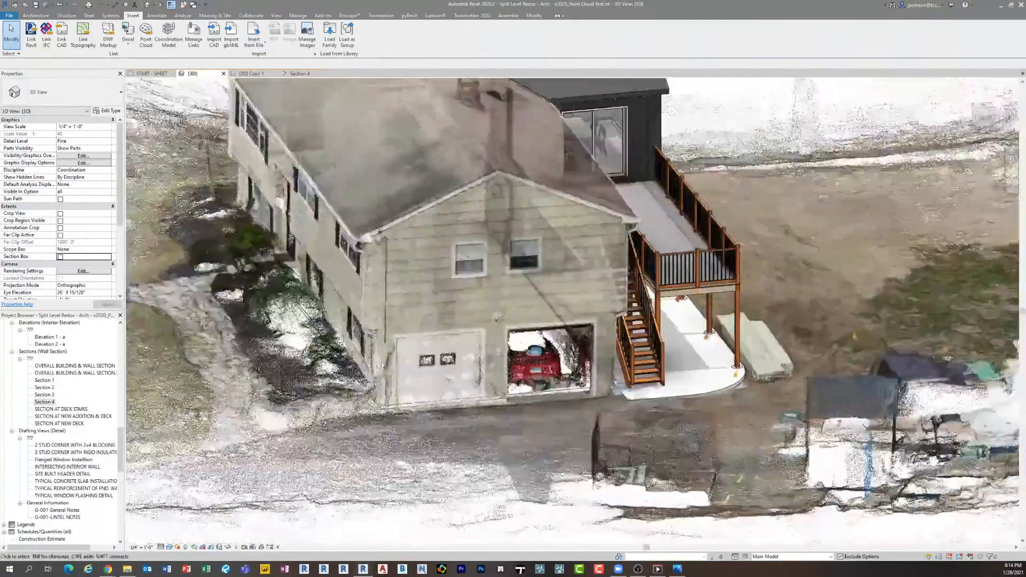
scroll(382, 365, down, 5)
shift+middle_drag(481, 366, 325, 392)
scroll(438, 370, up, 3)
middle_drag(373, 392, 436, 396)
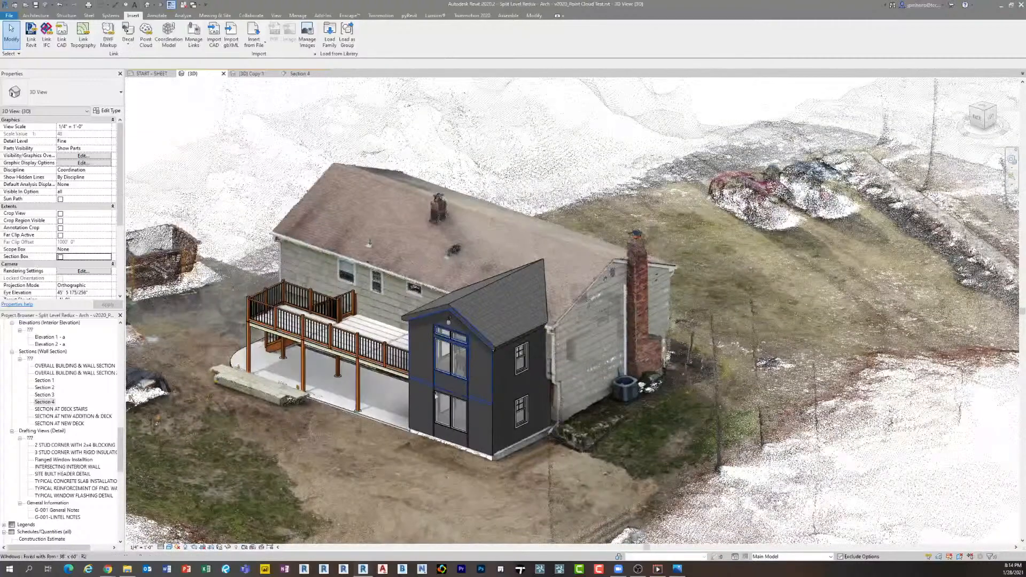